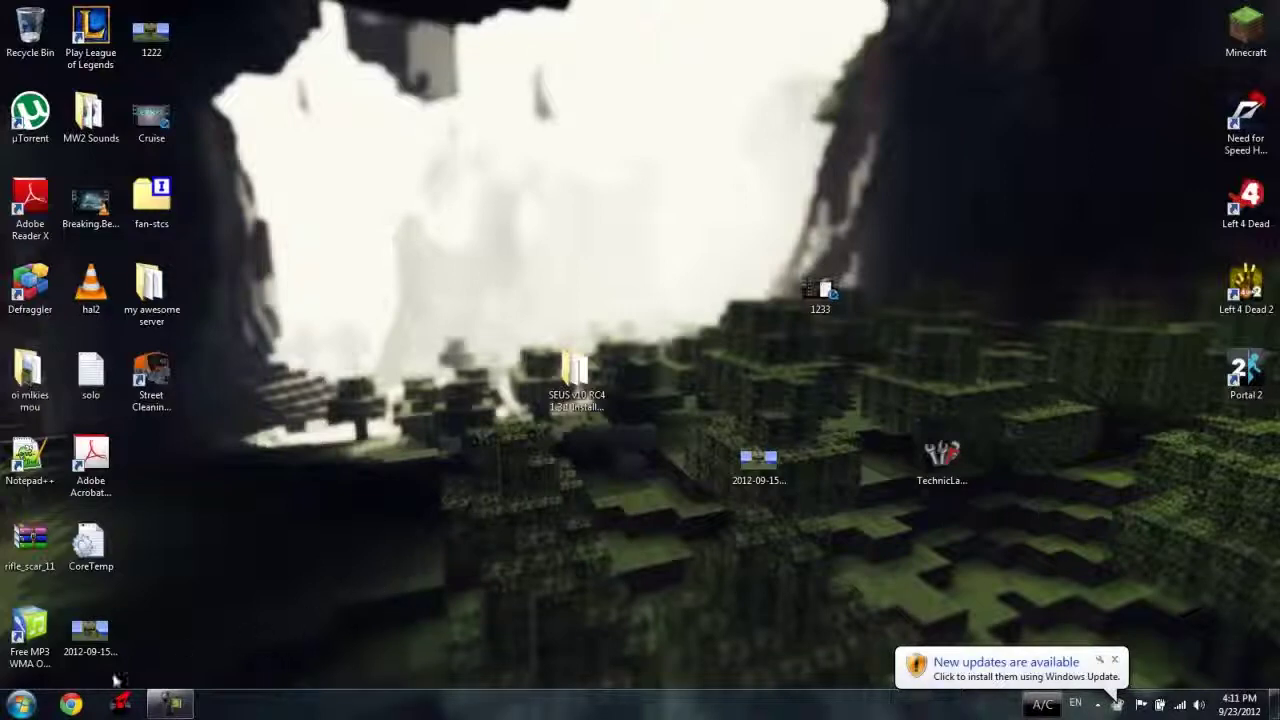
Launch Chrome and go to bukkit.org with the browser window maximized.
{"action": "left_click", "coordinate": [74, 705]}
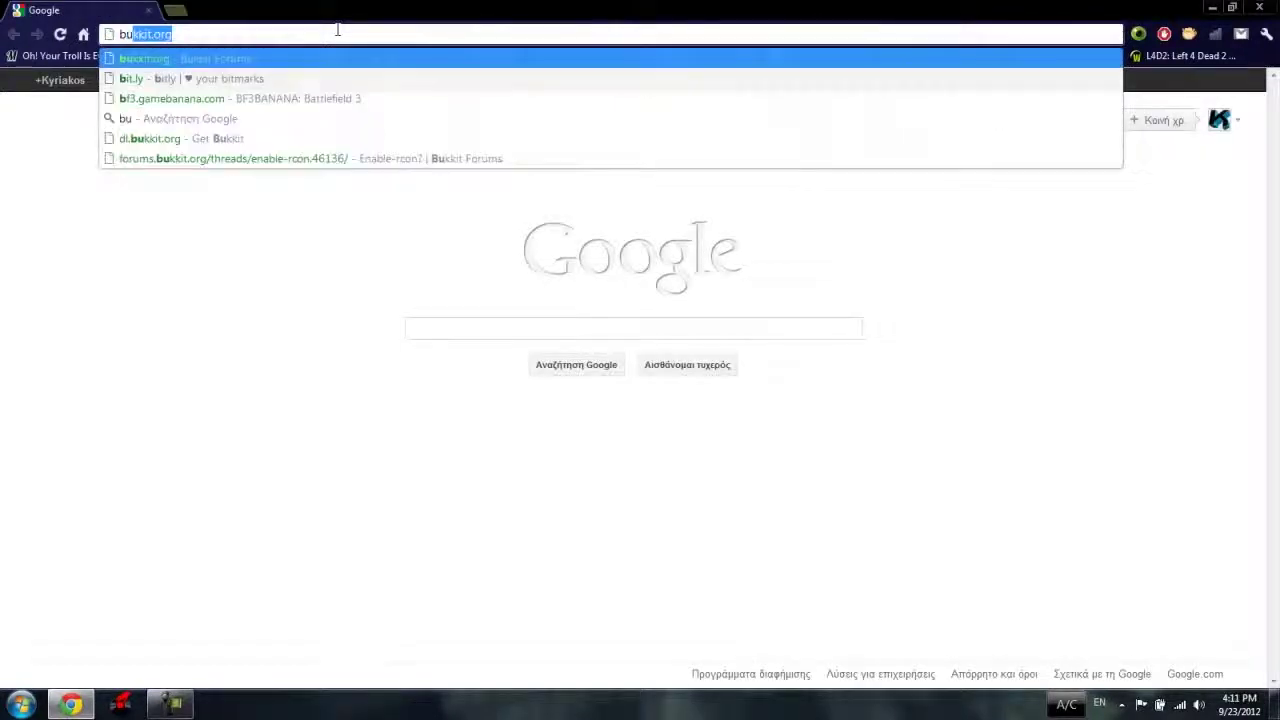
{"action": "type", "text": "t"}
{"action": "key", "text": "Return"}
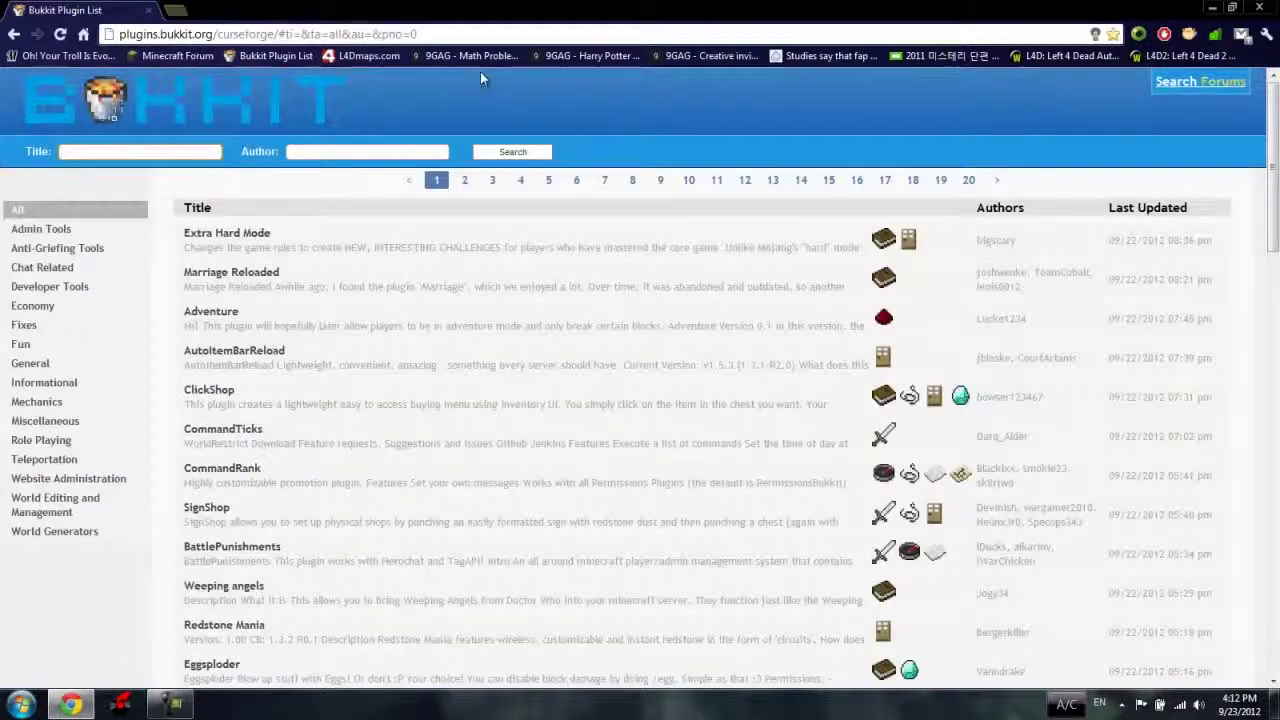
{"action": "left_click_drag", "start_coordinate": [447, 20], "coordinate": [692, 71]}
{"action": "double_click", "coordinate": [692, 68]}
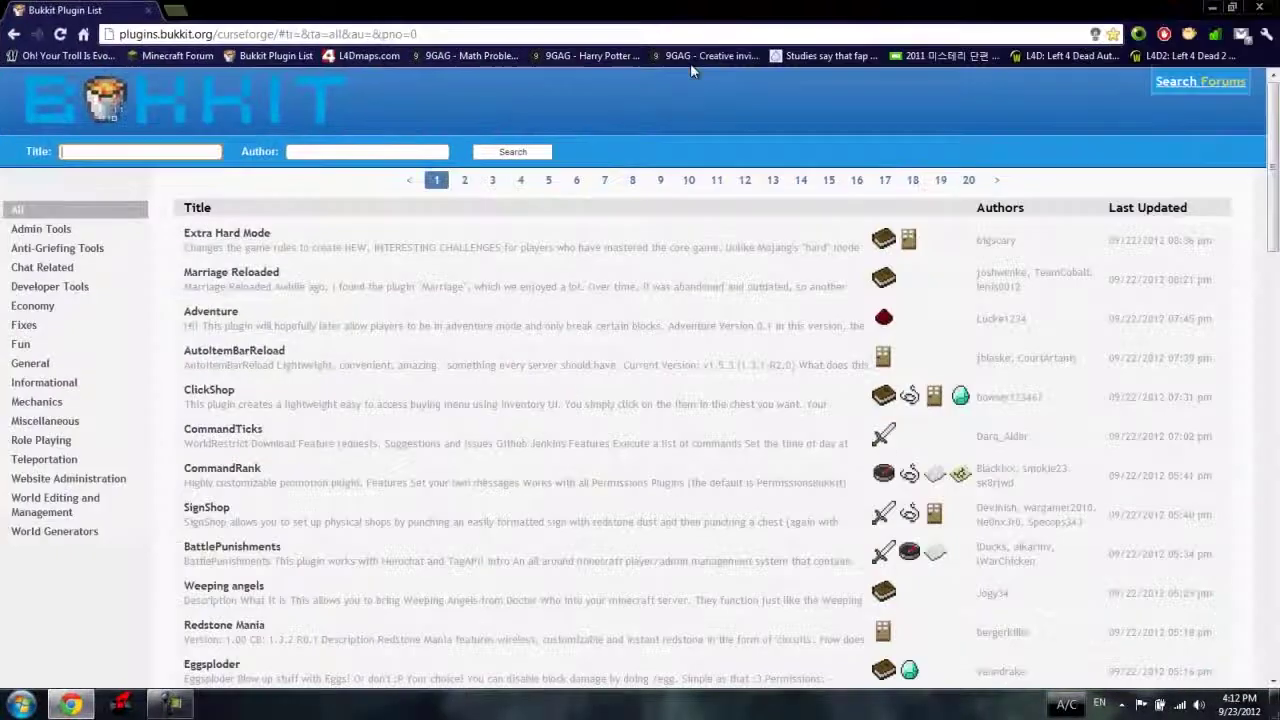
Search the Bukkit plugin list for titles matching 'essentials'.
{"action": "left_click", "coordinate": [204, 151]}
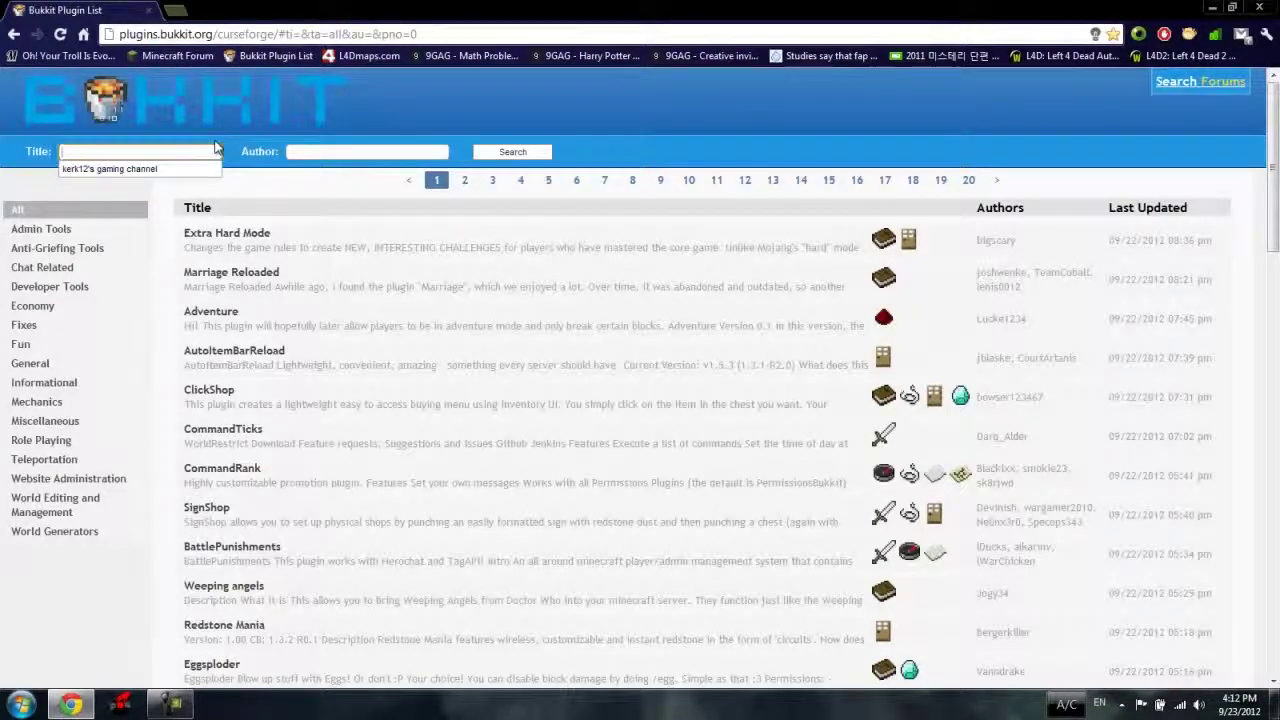
{"action": "type", "text": "ek"}
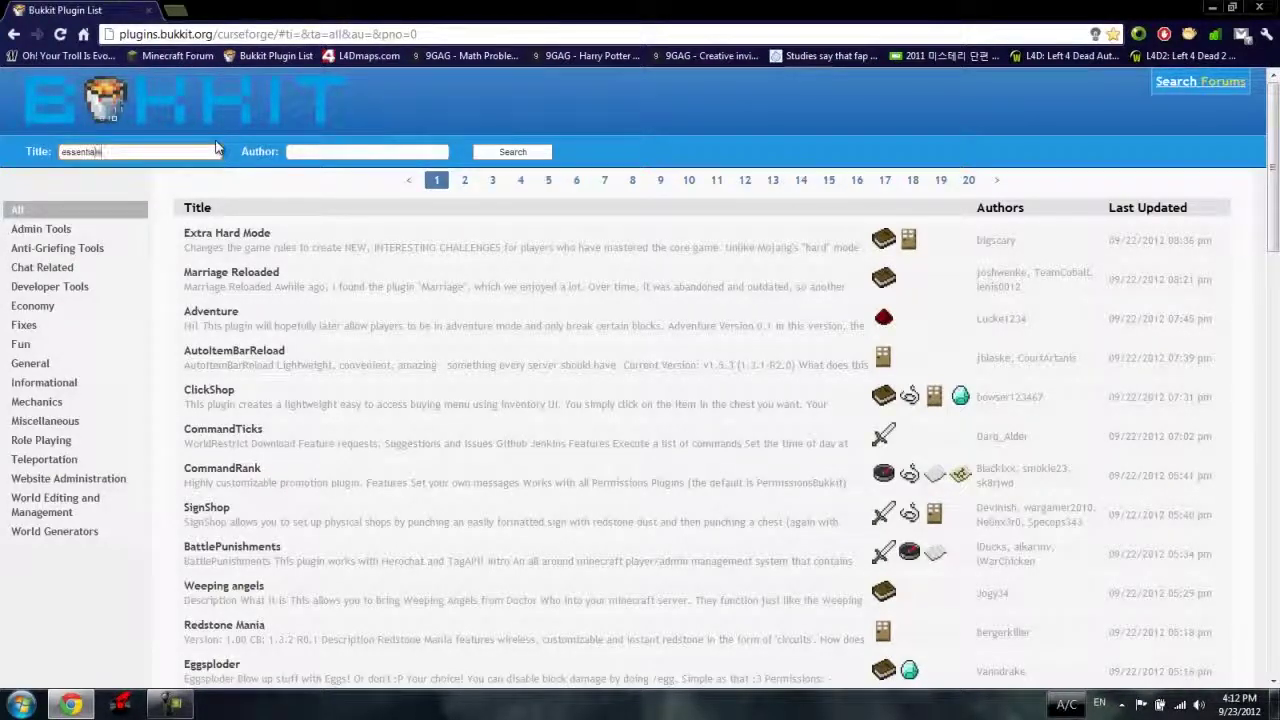
{"action": "type", "text": "sentials"}
{"action": "key", "text": "Return"}
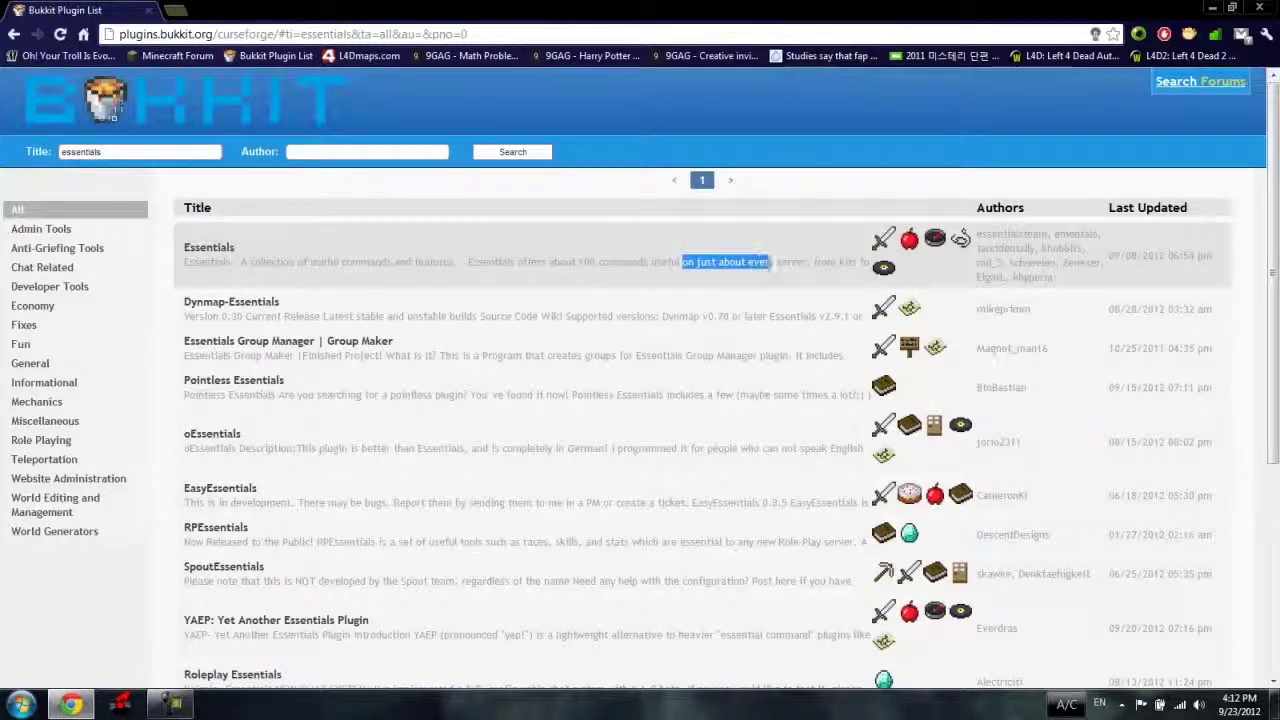
Open the Essentials-2.9.3 file page, skim its change log, and download Essentials.zip.
{"action": "left_click_drag", "start_coordinate": [824, 262], "coordinate": [836, 262]}
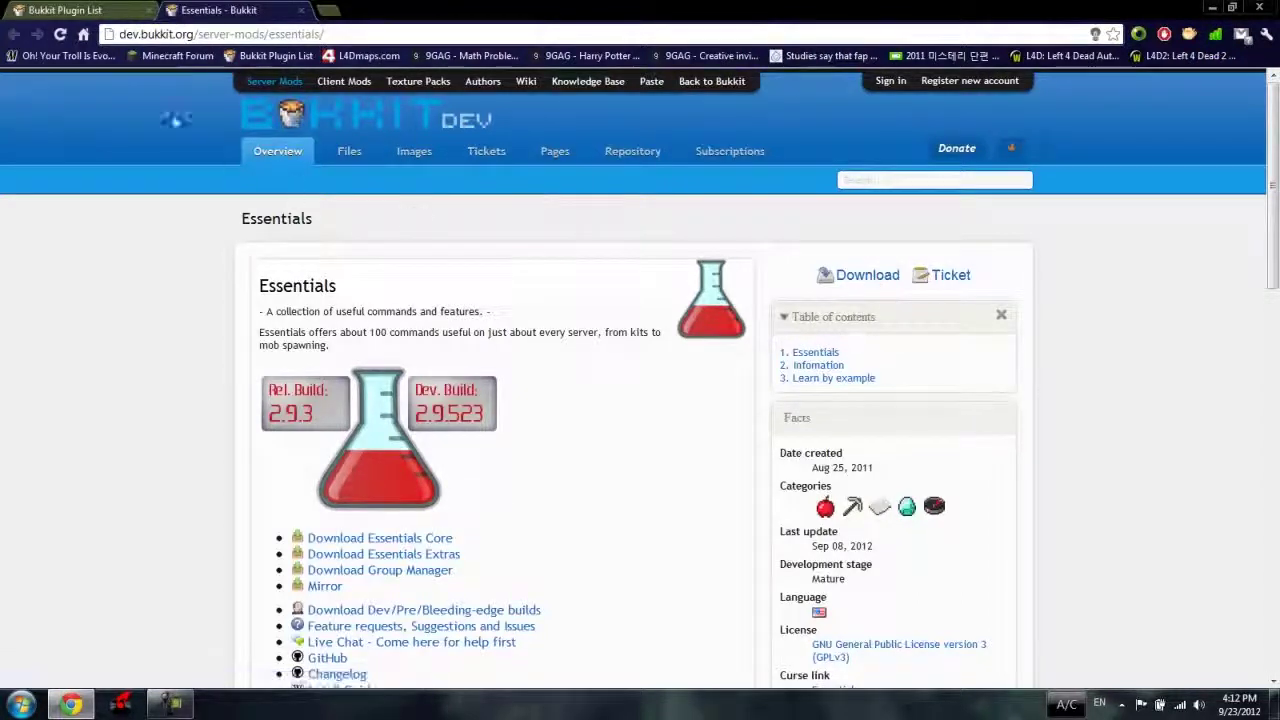
{"action": "left_click", "coordinate": [875, 284]}
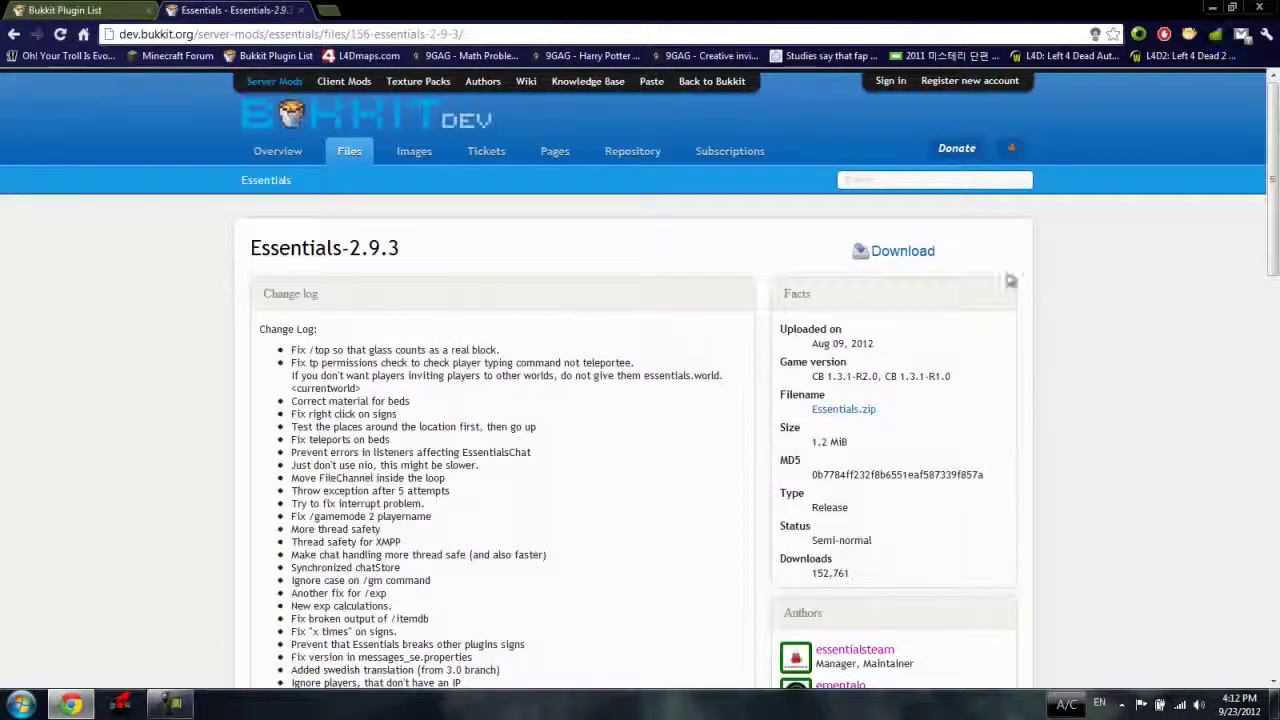
{"action": "scroll", "coordinate": [524, 343], "scroll_direction": "down", "scroll_amount": 1}
{"action": "scroll", "coordinate": [717, 306], "scroll_direction": "up", "scroll_amount": 1}
{"action": "scroll", "coordinate": [600, 340], "scroll_direction": "down", "scroll_amount": 6}
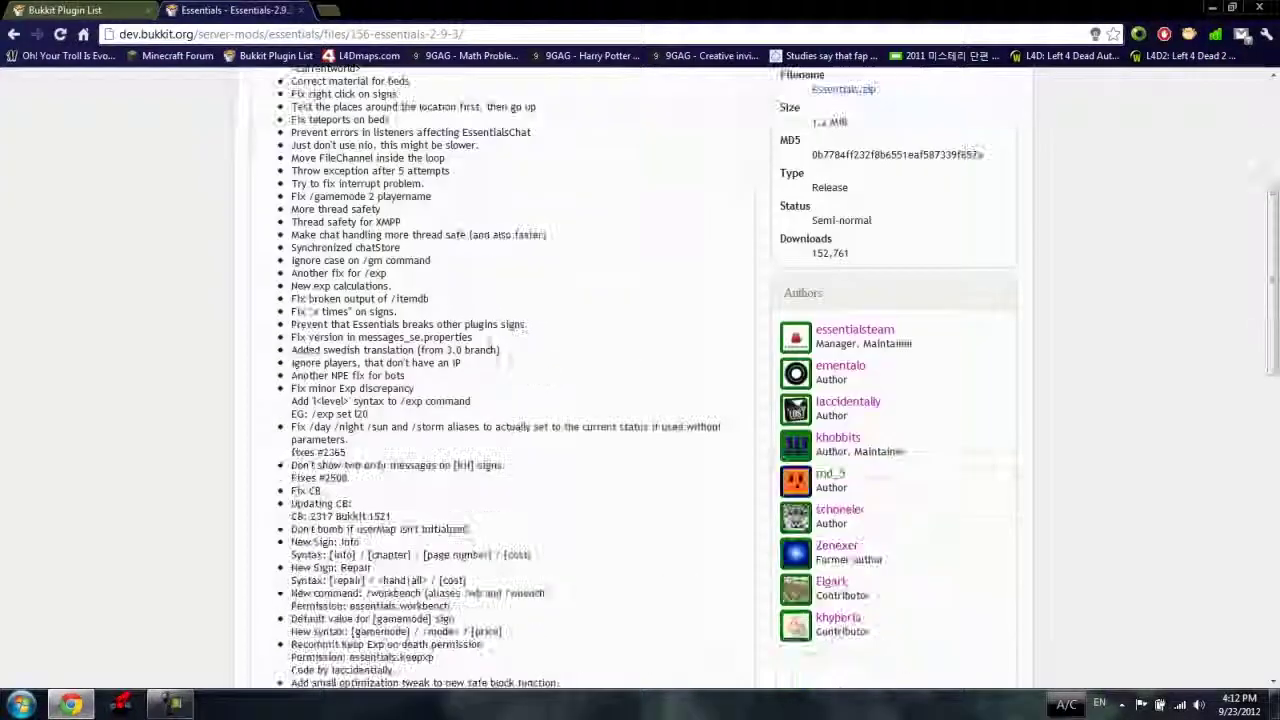
{"action": "scroll", "coordinate": [463, 357], "scroll_direction": "down", "scroll_amount": 3}
{"action": "scroll", "coordinate": [490, 380], "scroll_direction": "up", "scroll_amount": 10}
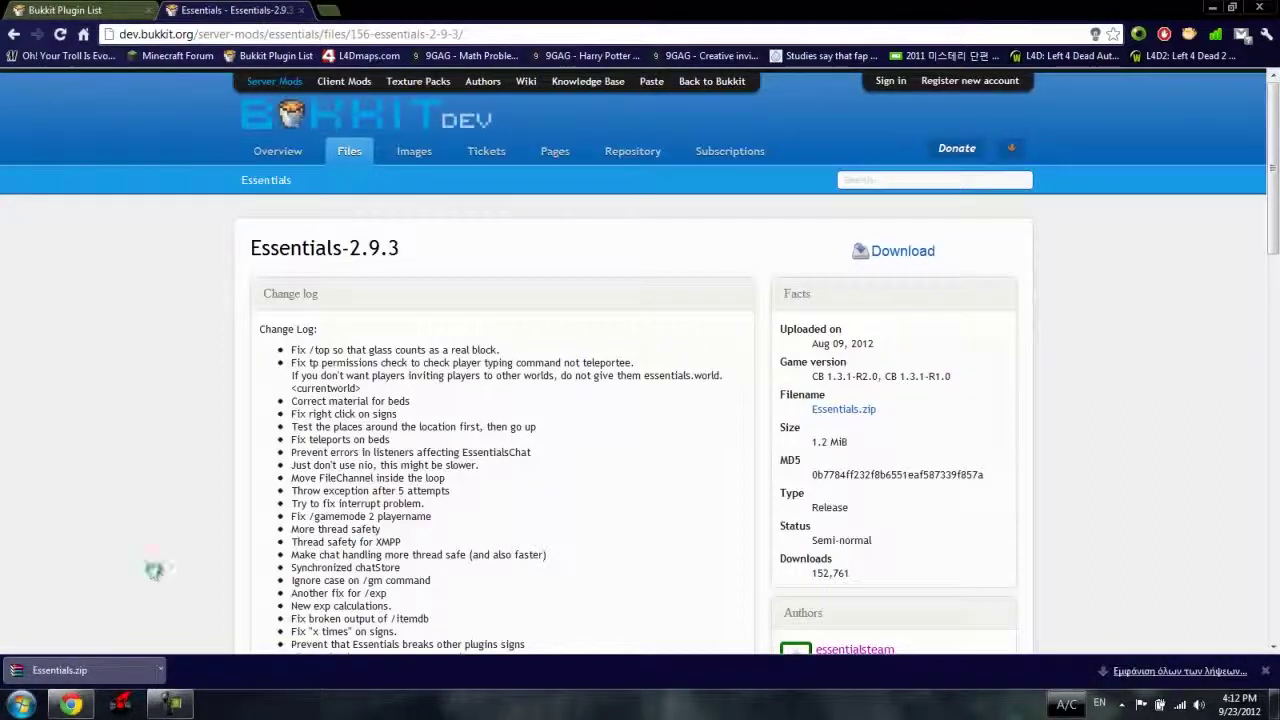
{"action": "key", "text": "super+r"}
{"action": "key", "text": "super+r"}
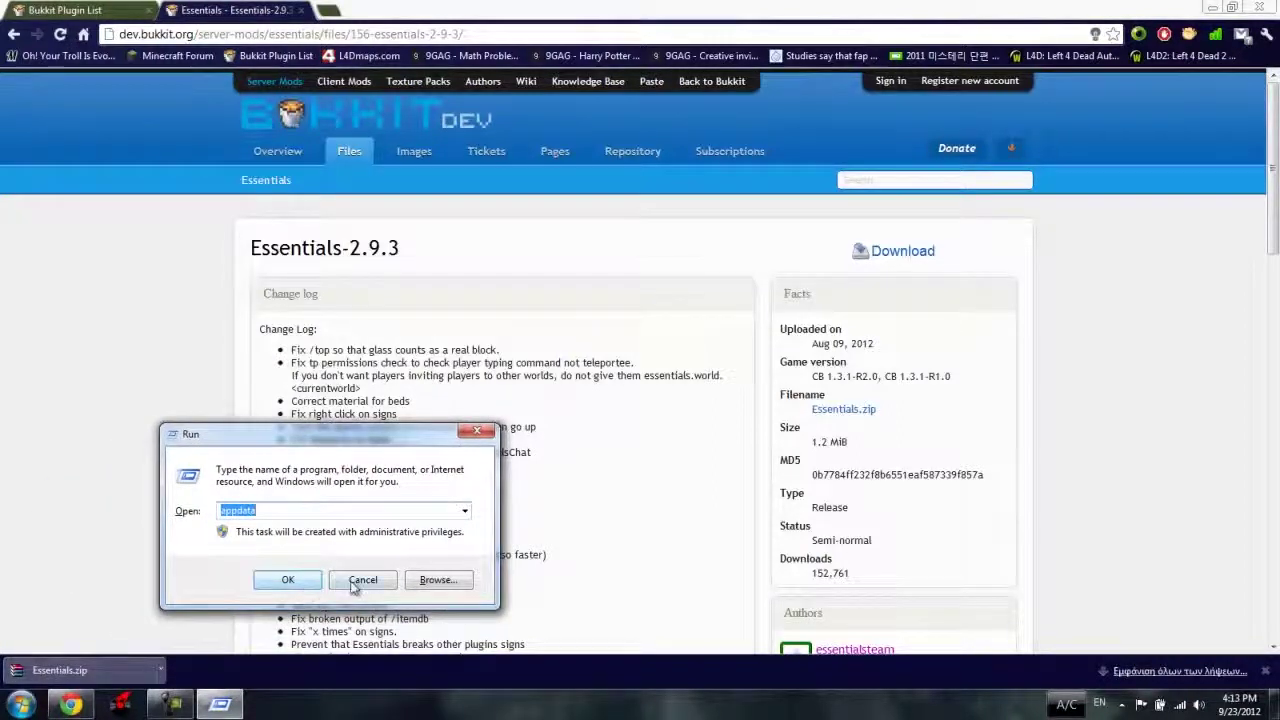
Cancel Run, browse the home folder to Dropbox > My Brand New Server > plugins, and open Essentials.zip.
{"action": "left_click", "coordinate": [355, 582]}
{"action": "key", "text": "super"}
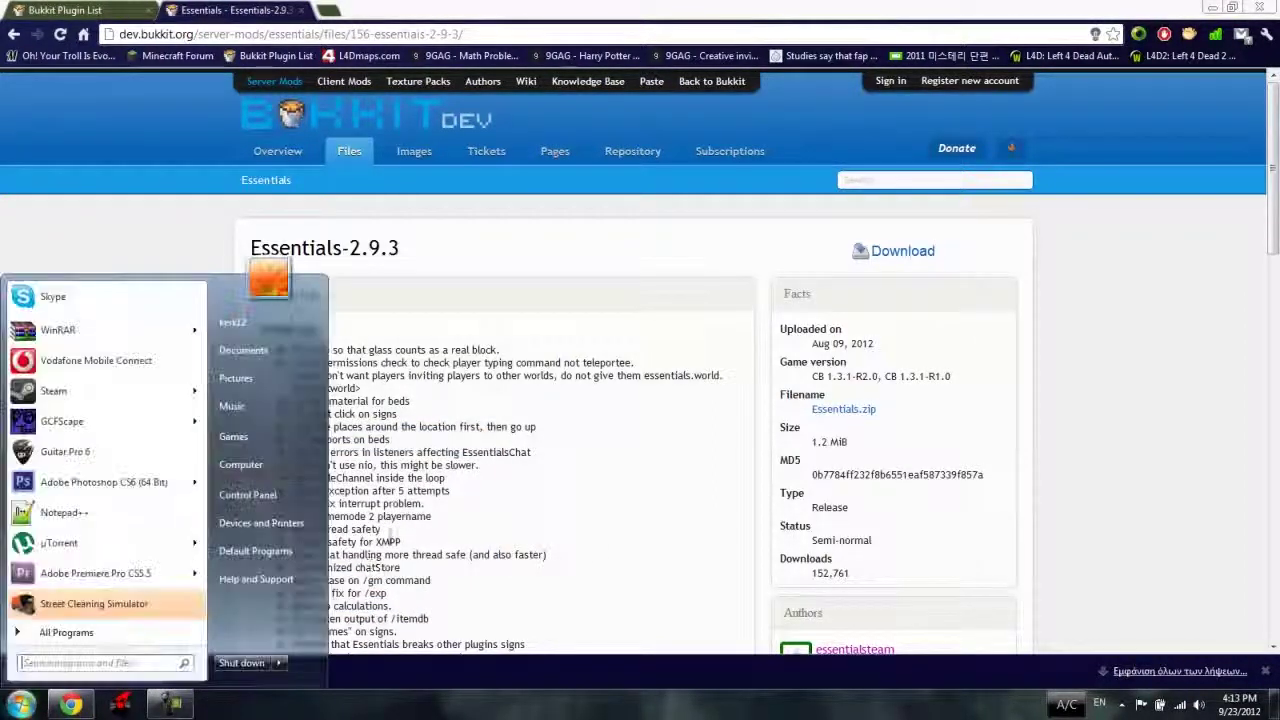
{"action": "left_click", "coordinate": [240, 322]}
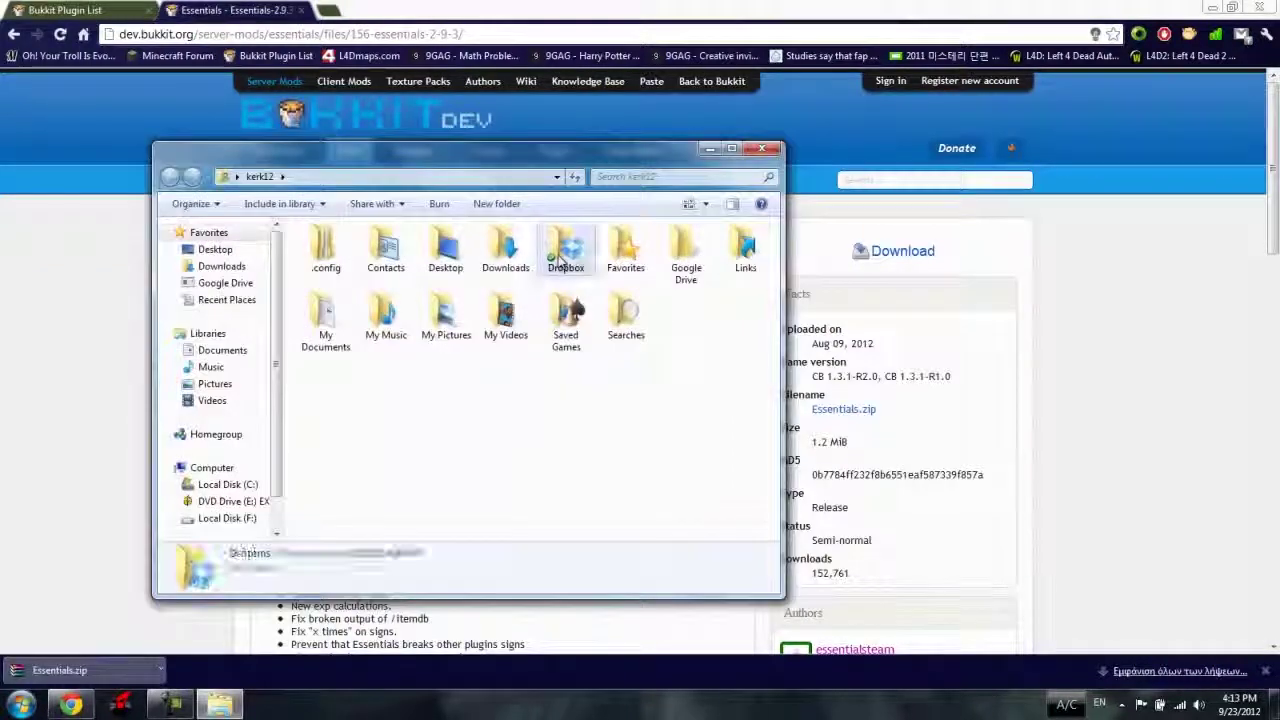
{"action": "double_click", "coordinate": [563, 251]}
{"action": "scroll", "coordinate": [445, 420], "scroll_direction": "down", "scroll_amount": 3}
{"action": "scroll", "coordinate": [445, 471], "scroll_direction": "down", "scroll_amount": 1}
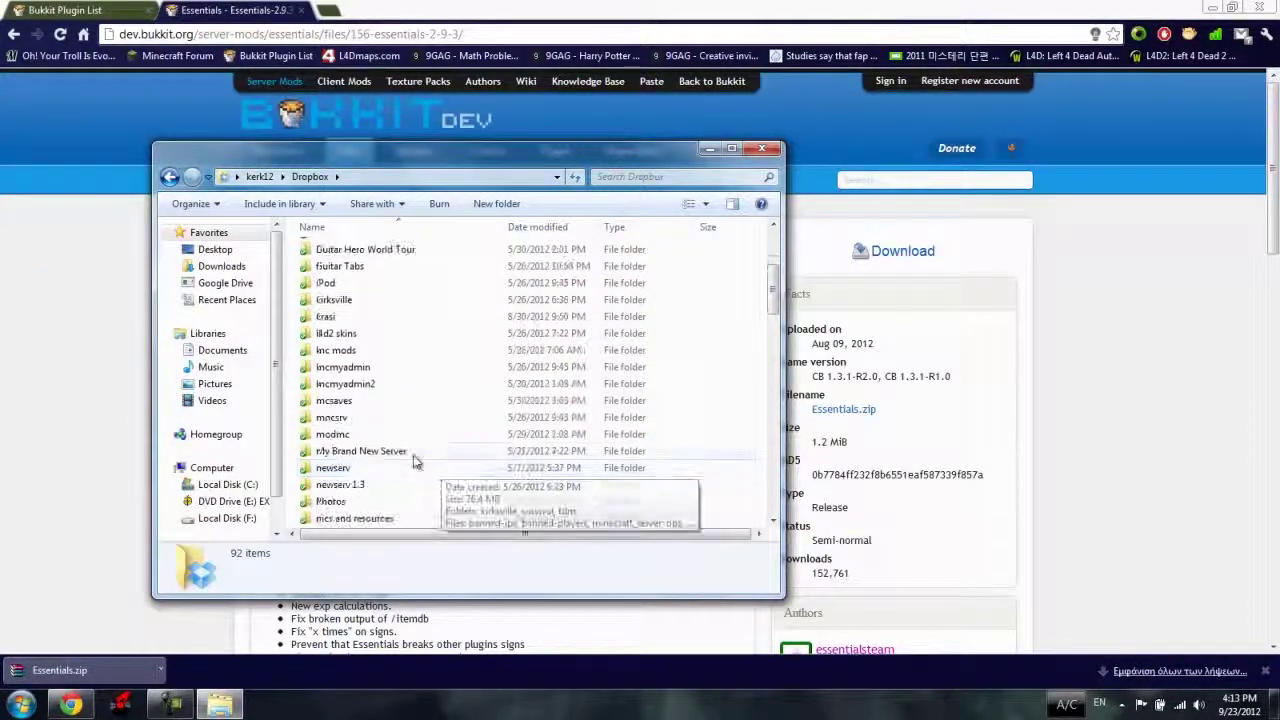
{"action": "double_click", "coordinate": [414, 452]}
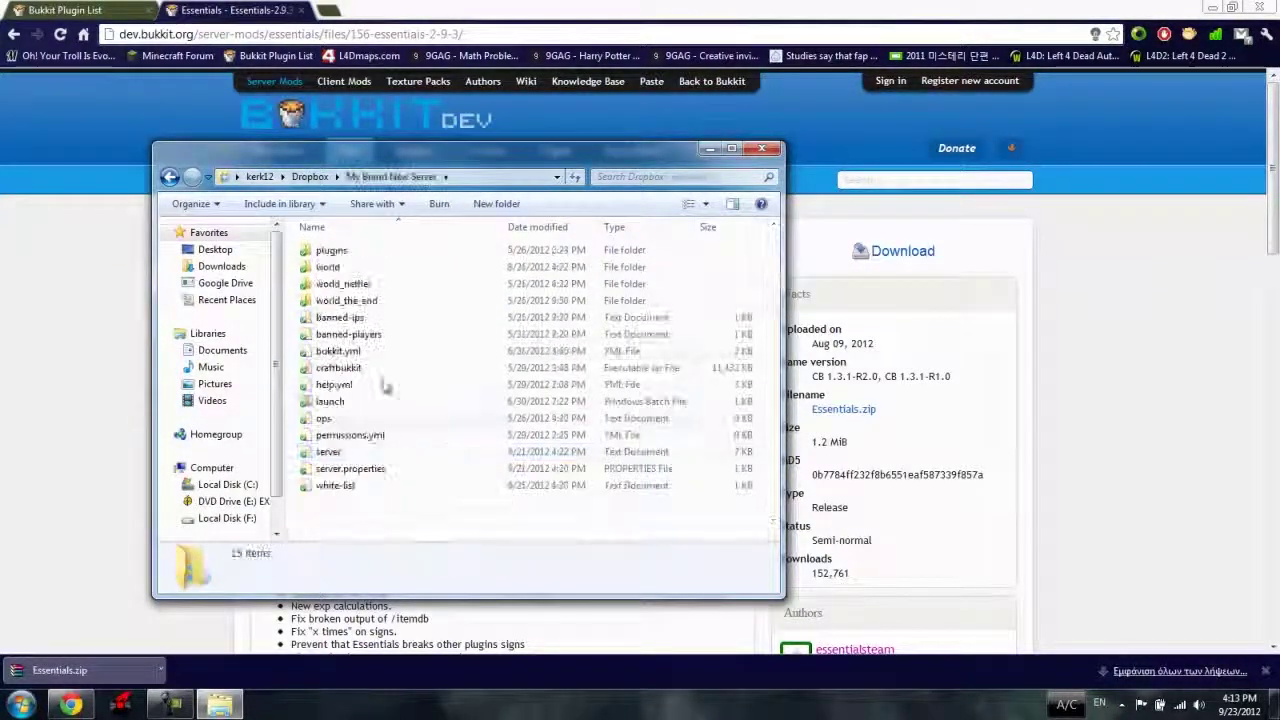
{"action": "double_click", "coordinate": [332, 250]}
{"action": "left_click_drag", "start_coordinate": [377, 168], "coordinate": [757, 148]}
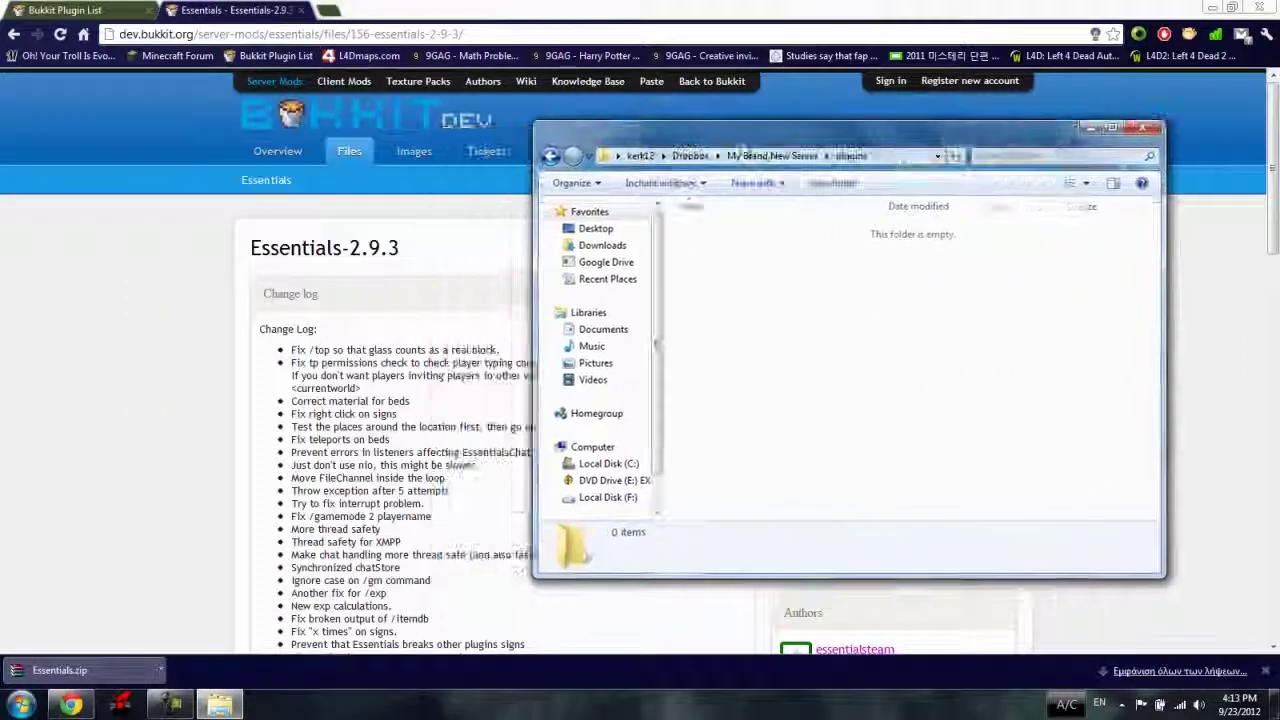
{"action": "left_click", "coordinate": [85, 675]}
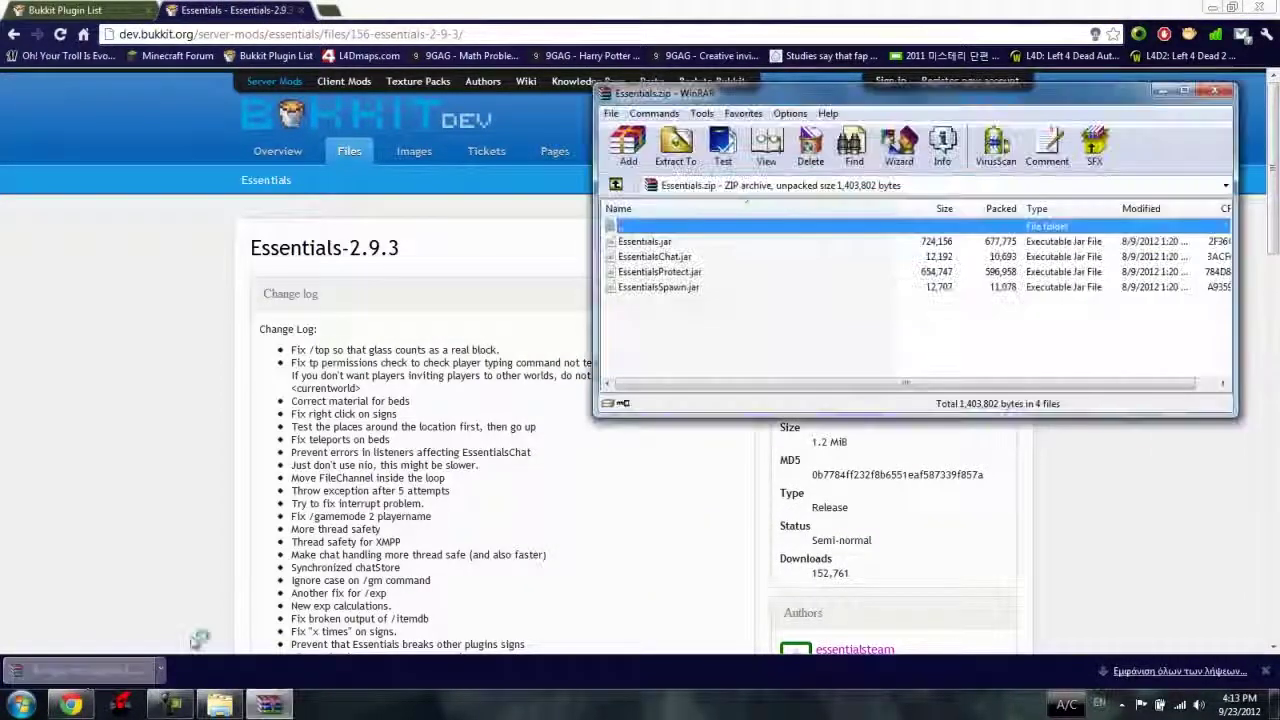
Drag all four Essentials jar files from the archive into the server's plugins folder.
{"action": "left_click_drag", "start_coordinate": [681, 334], "coordinate": [672, 247]}
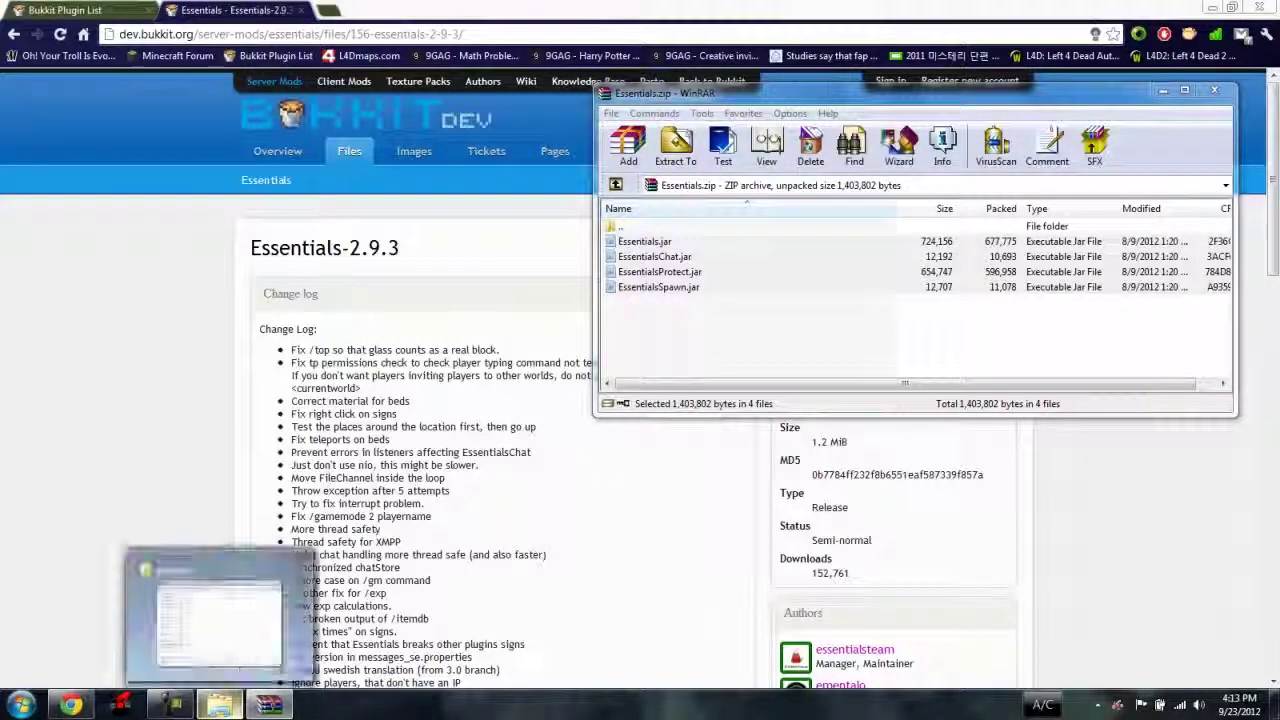
{"action": "left_click", "coordinate": [220, 705]}
{"action": "left_click_drag", "start_coordinate": [630, 185], "coordinate": [228, 235]}
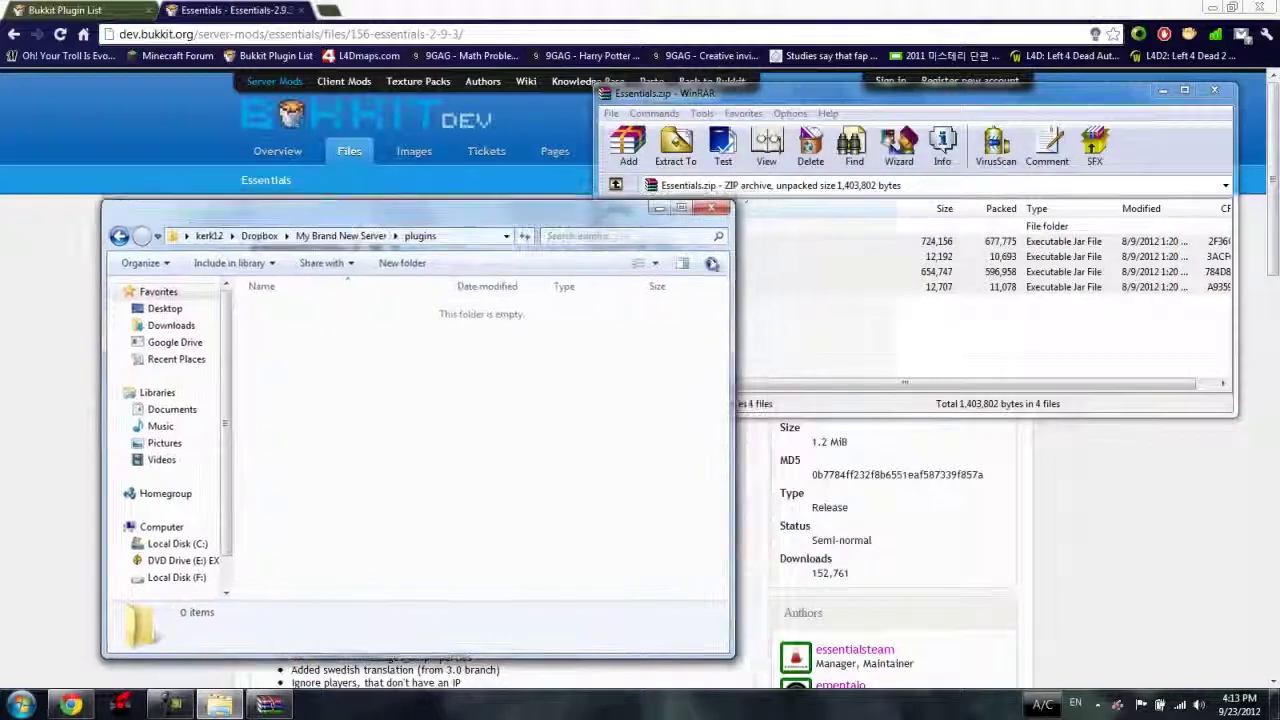
{"action": "left_click_drag", "start_coordinate": [700, 330], "coordinate": [650, 241]}
{"action": "left_click_drag", "start_coordinate": [645, 287], "coordinate": [466, 371]}
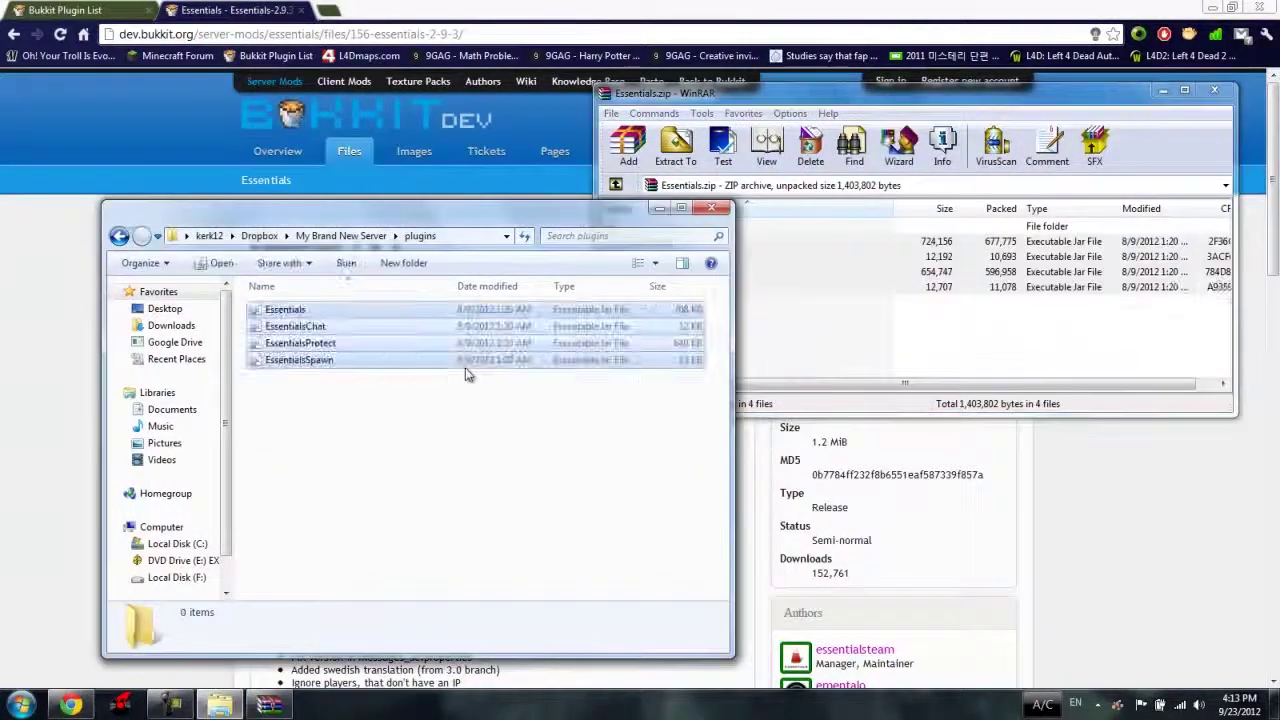
{"action": "left_click", "coordinate": [452, 401]}
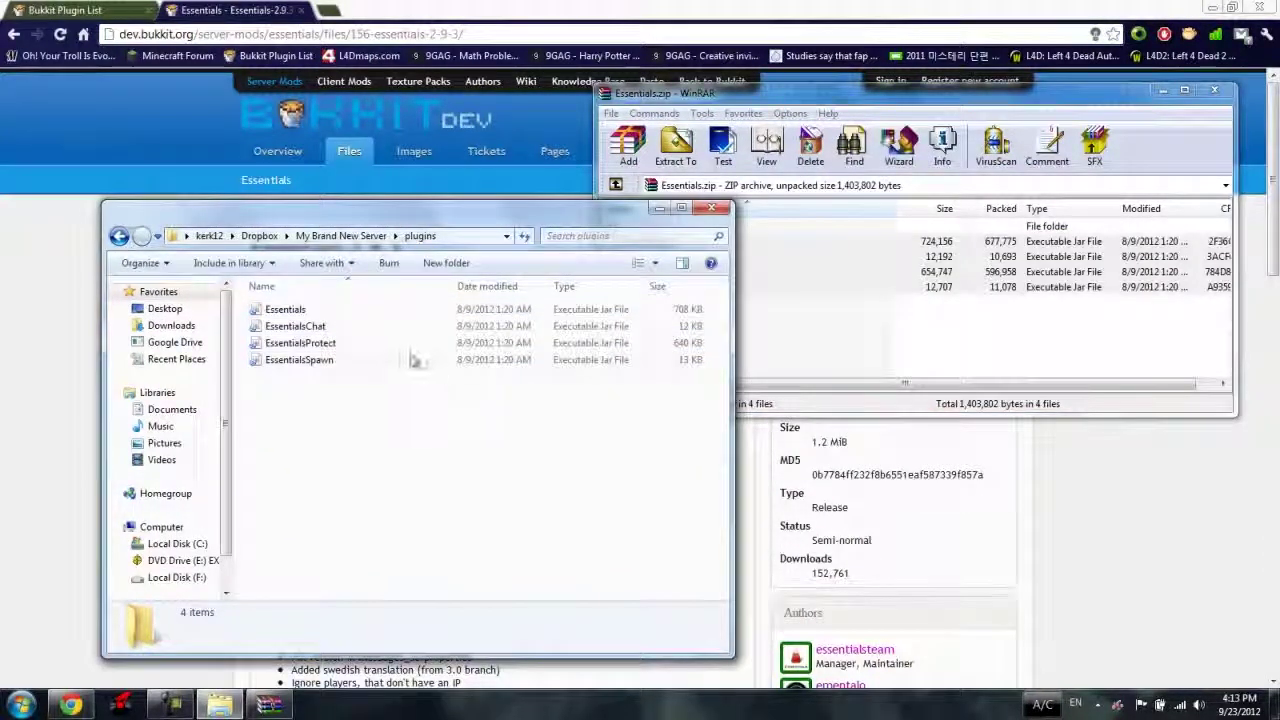
{"action": "left_click", "coordinate": [360, 236]}
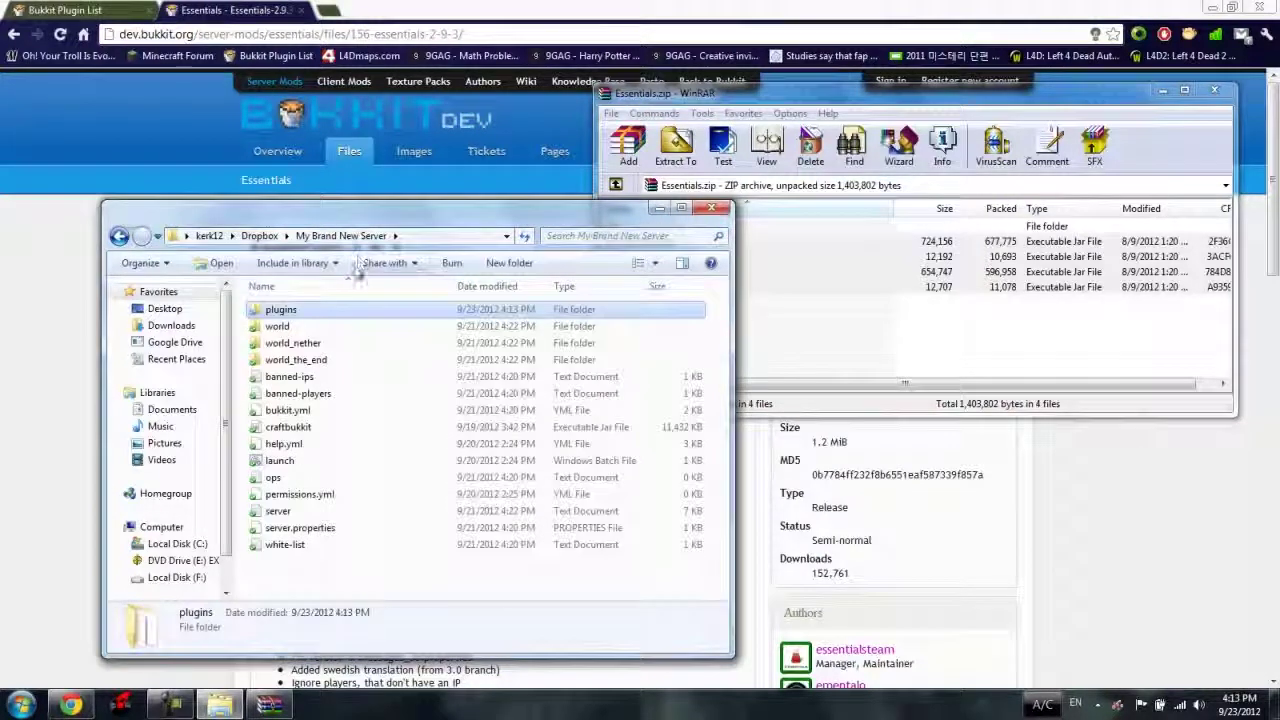
Run launch.bat until Essentials loads, then shut the server down with the stop command.
{"action": "double_click", "coordinate": [285, 462]}
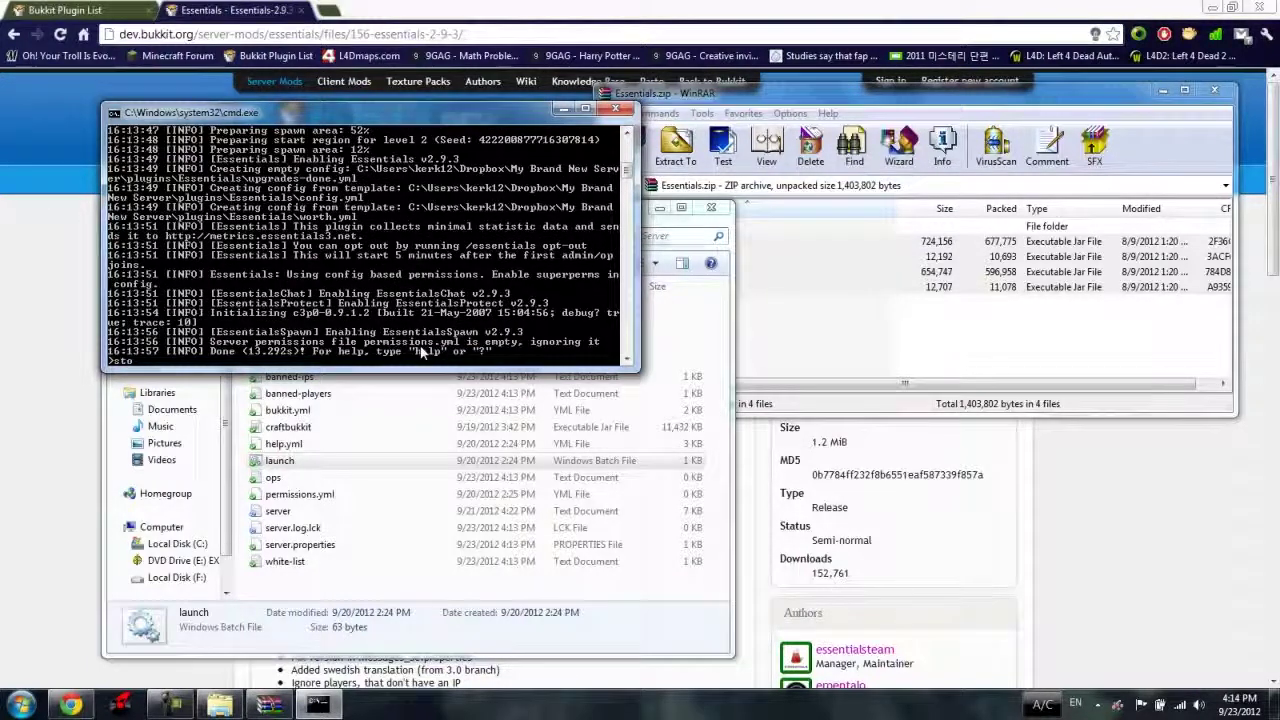
{"action": "type", "text": "p"}
{"action": "key", "text": "Return"}
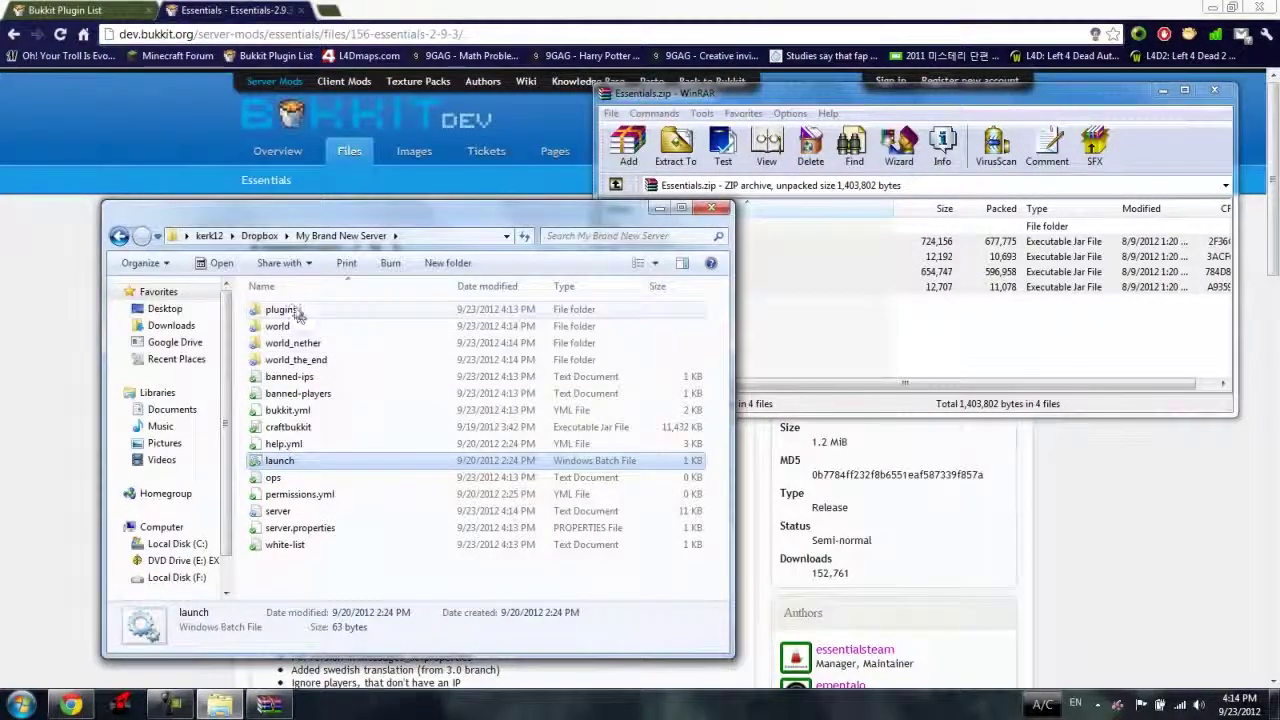
{"action": "double_click", "coordinate": [282, 309]}
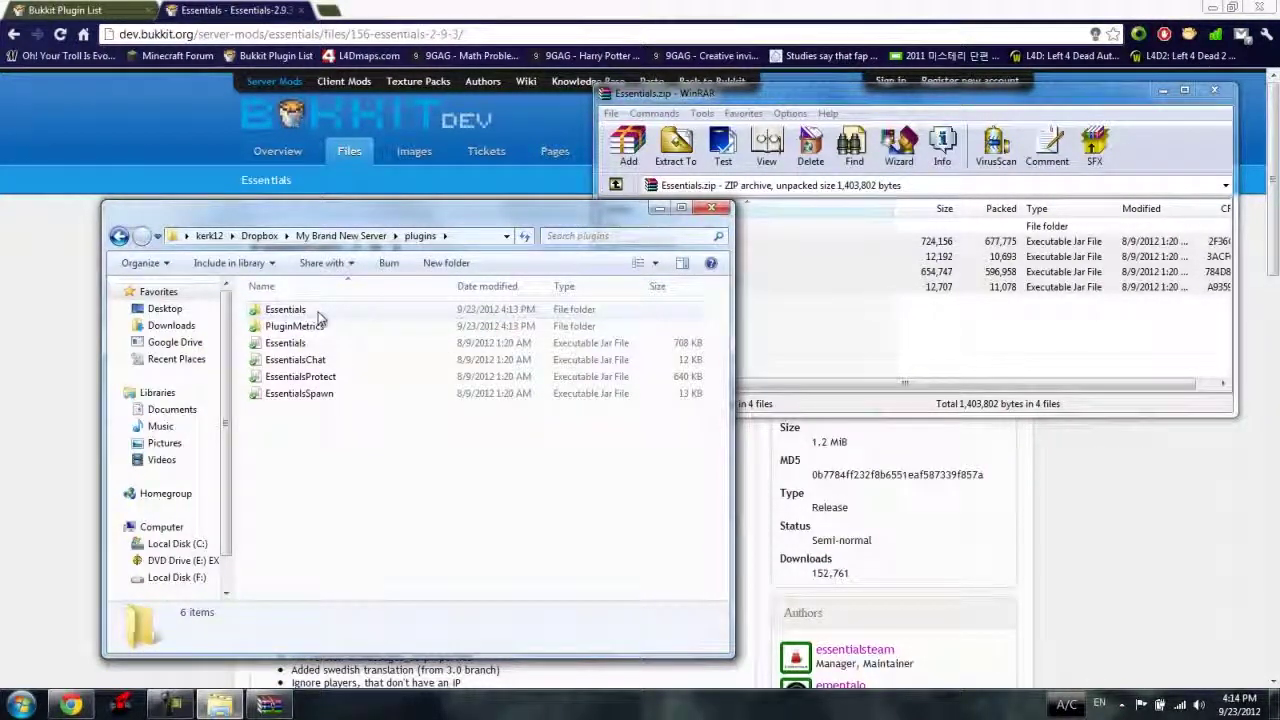
Open config.yml from the Essentials plugin folder with Edit with Notepad++.
{"action": "double_click", "coordinate": [318, 311]}
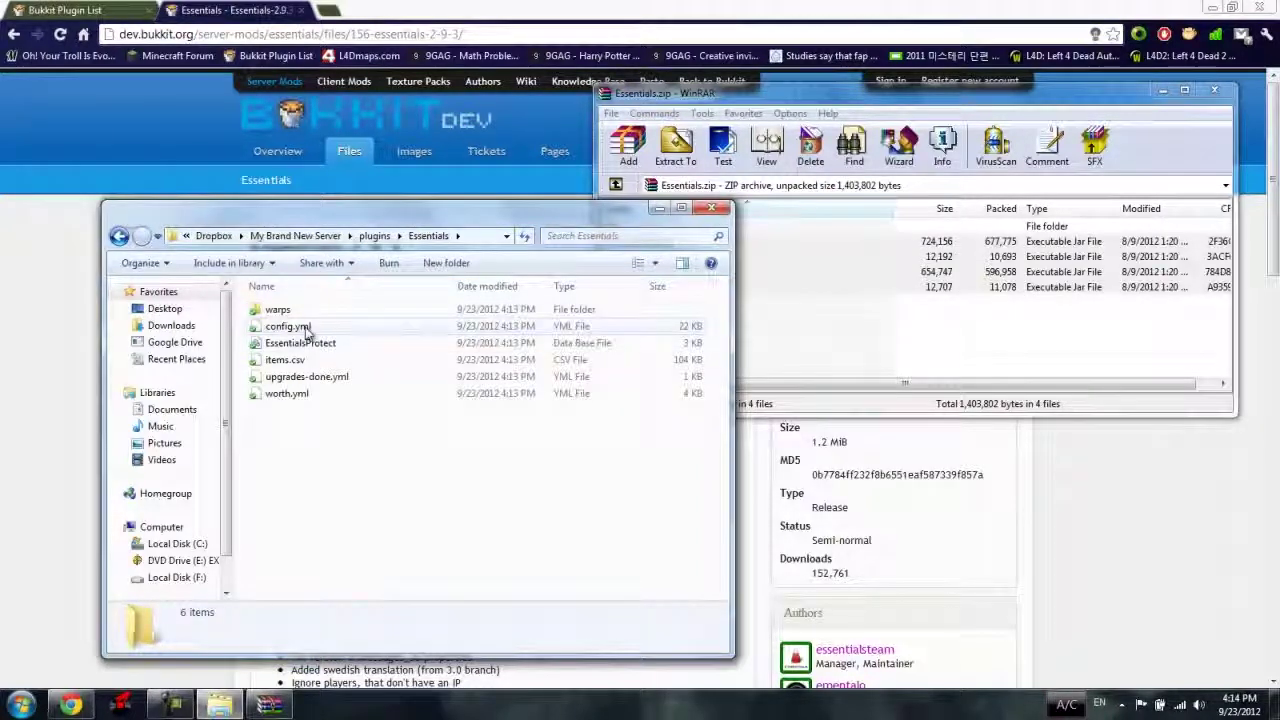
{"action": "right_click", "coordinate": [307, 330]}
{"action": "left_click", "coordinate": [395, 258]}
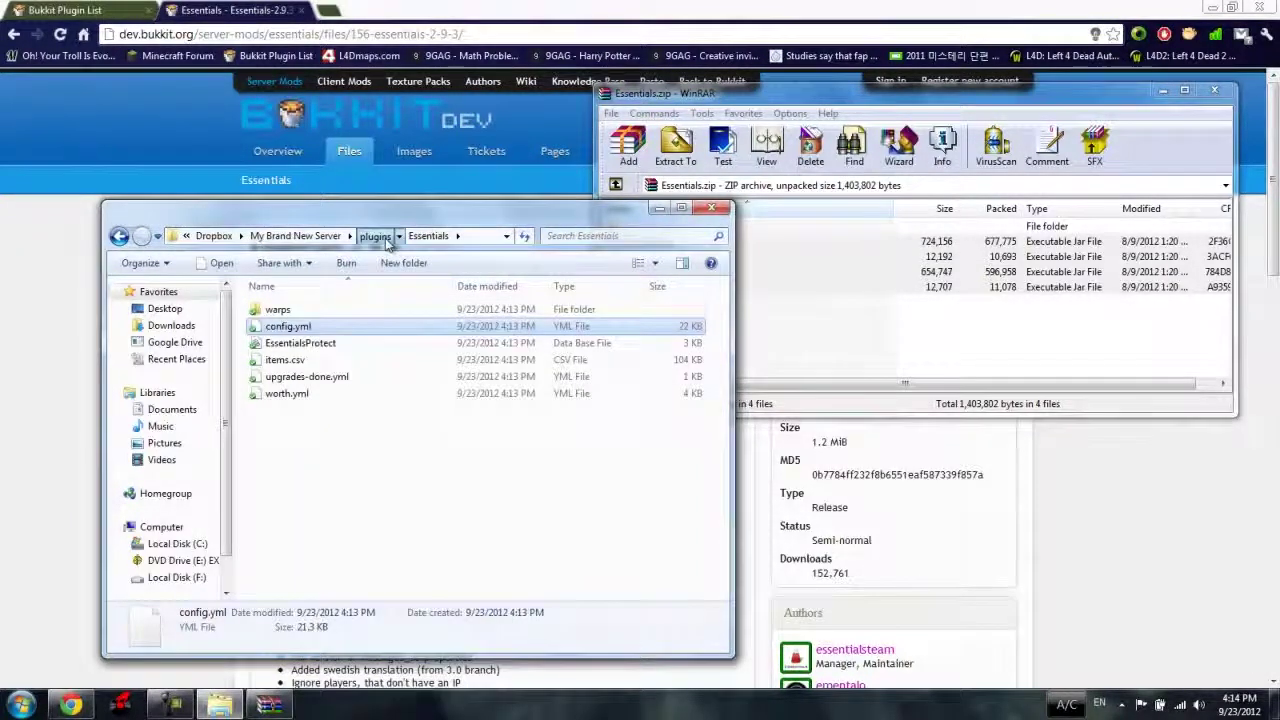
{"action": "left_click", "coordinate": [386, 240]}
{"action": "double_click", "coordinate": [297, 312]}
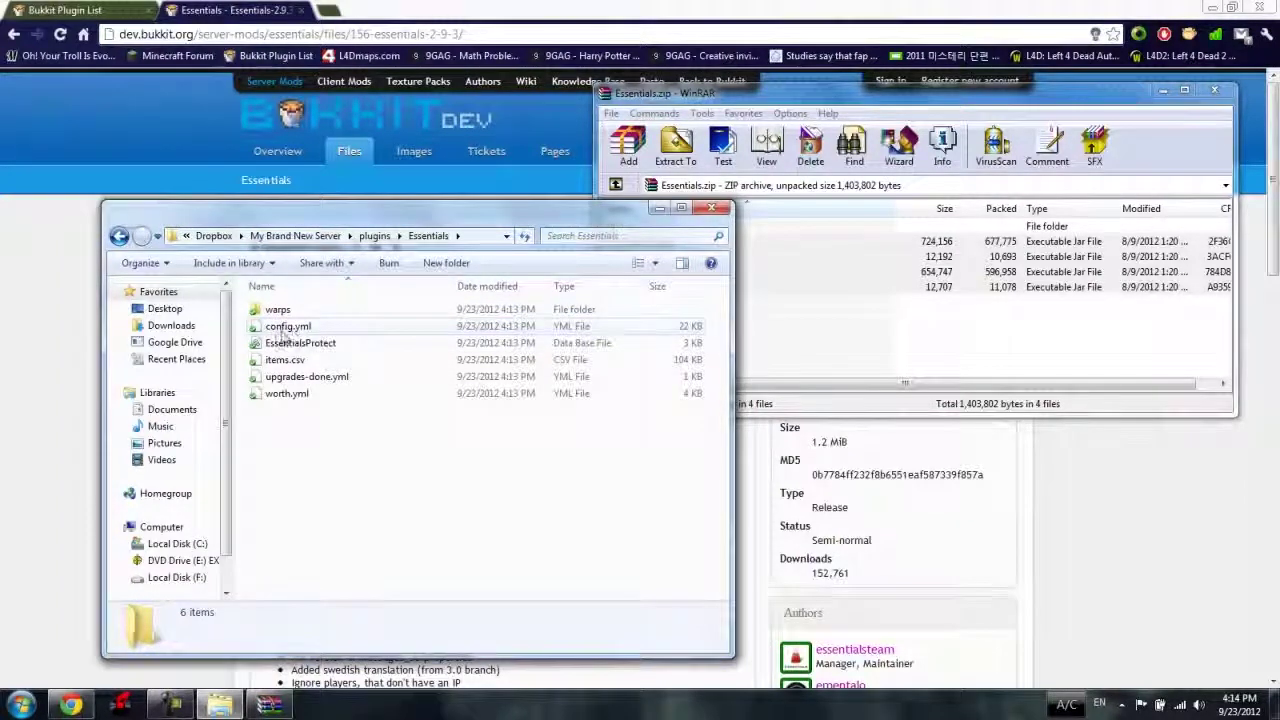
{"action": "left_click", "coordinate": [285, 330]}
{"action": "right_click", "coordinate": [285, 322]}
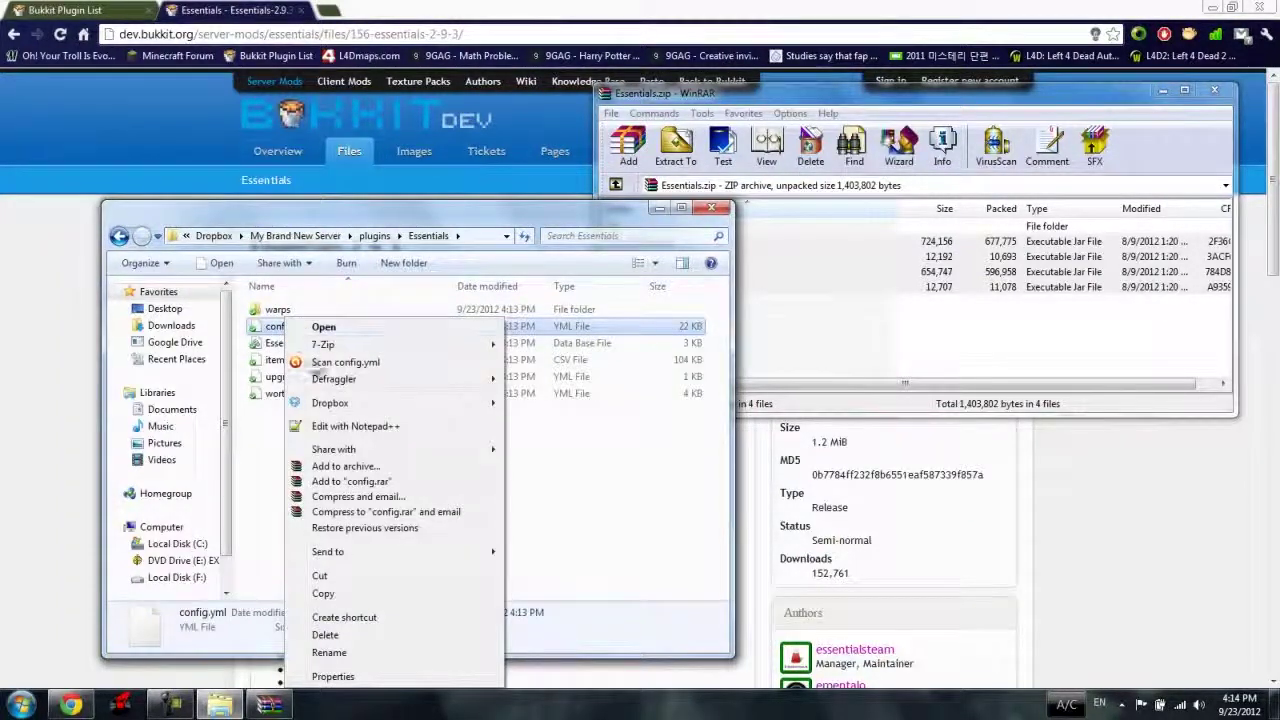
{"action": "left_click", "coordinate": [329, 427]}
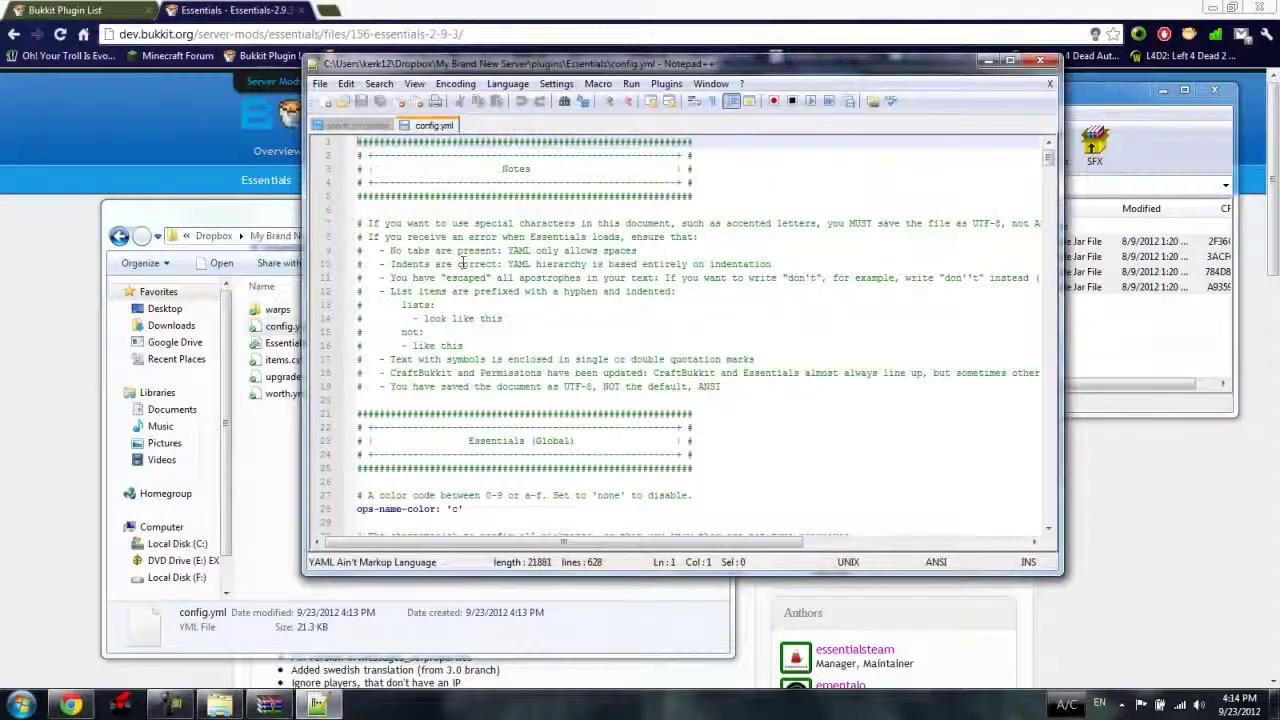
Maximize Notepad++ to read through config.yml, then restore the window to its smaller size.
{"action": "double_click", "coordinate": [485, 66]}
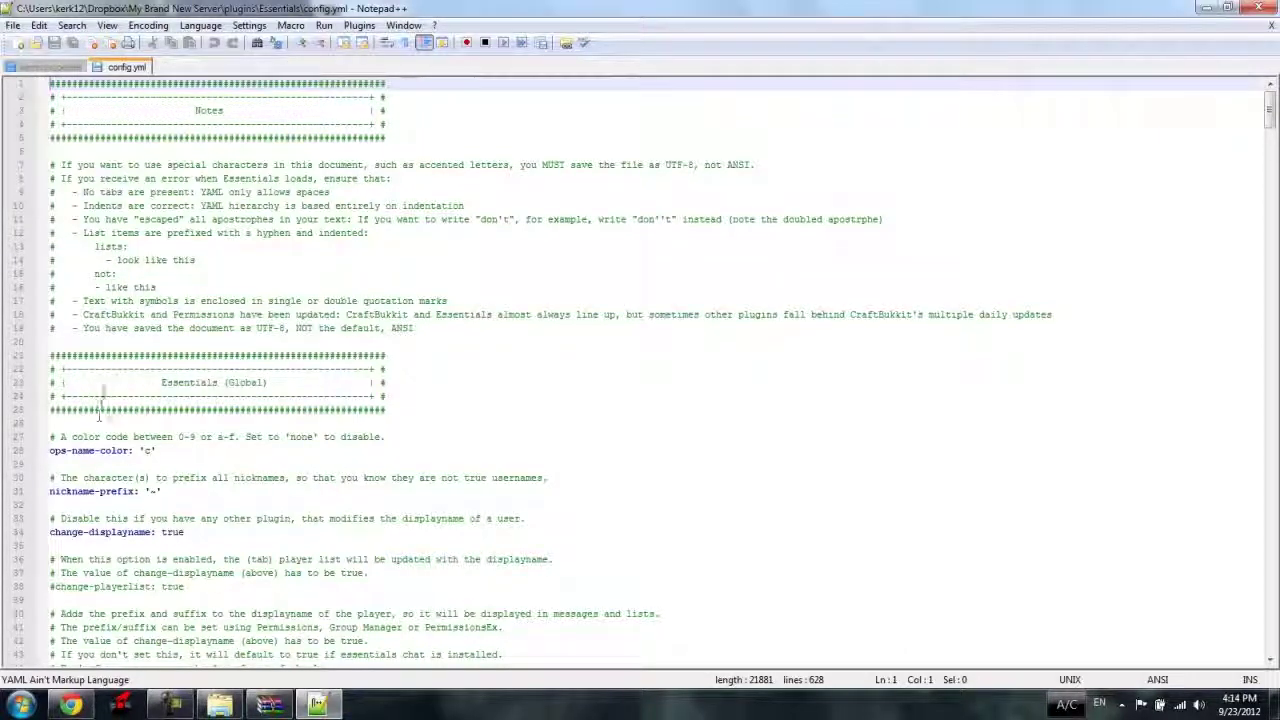
{"action": "left_click", "coordinate": [1227, 7]}
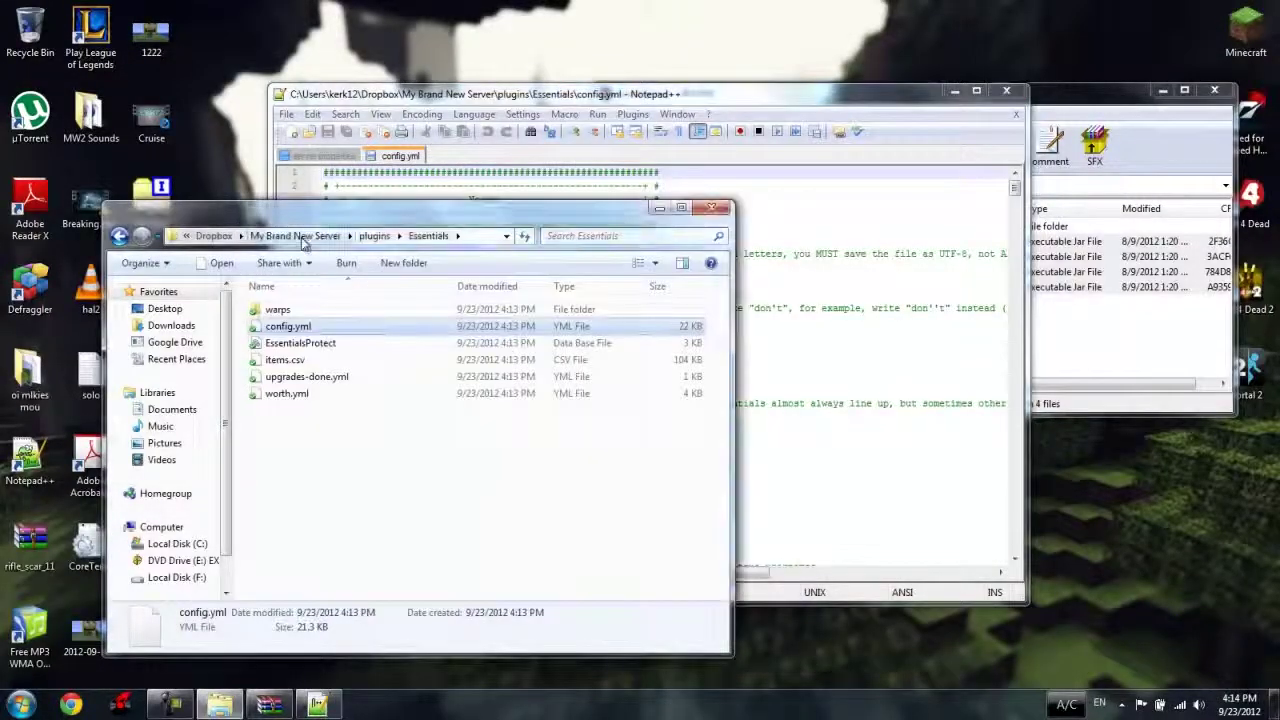
{"action": "left_click", "coordinate": [260, 236]}
Start the server again with launch.bat and close the Essentials.zip WinRAR window.
{"action": "double_click", "coordinate": [268, 461]}
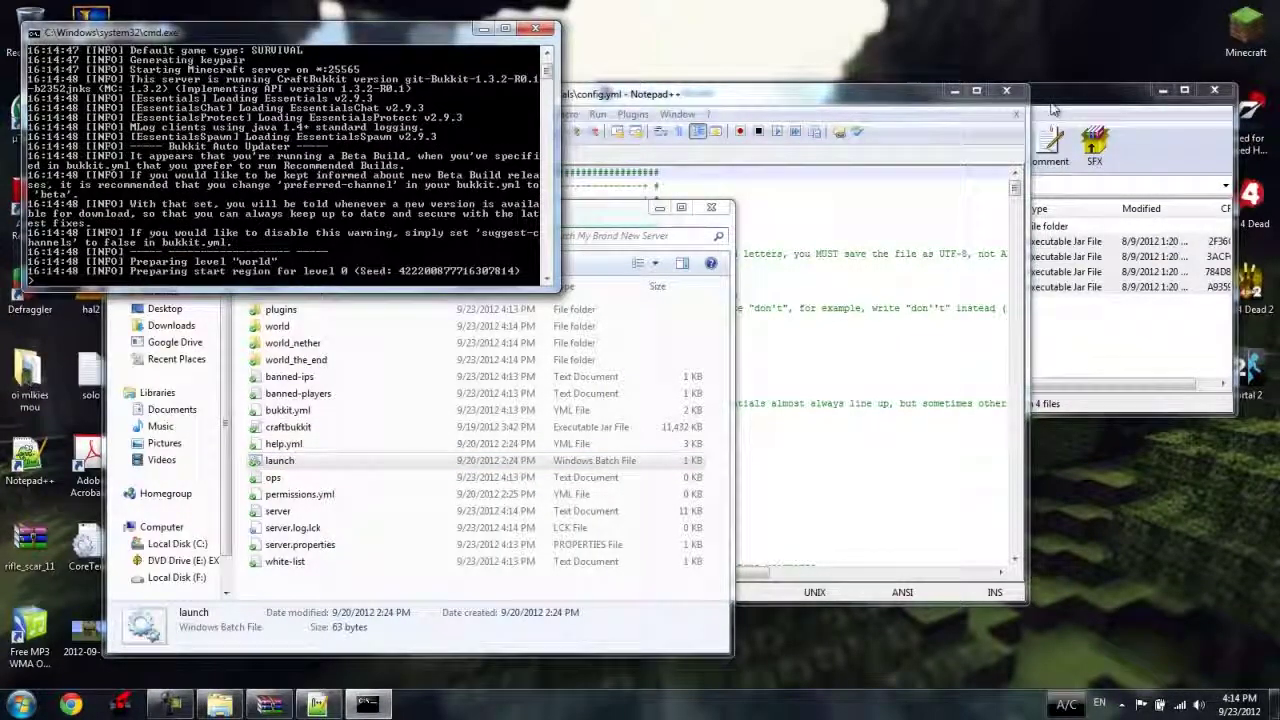
{"action": "left_click", "coordinate": [1215, 93]}
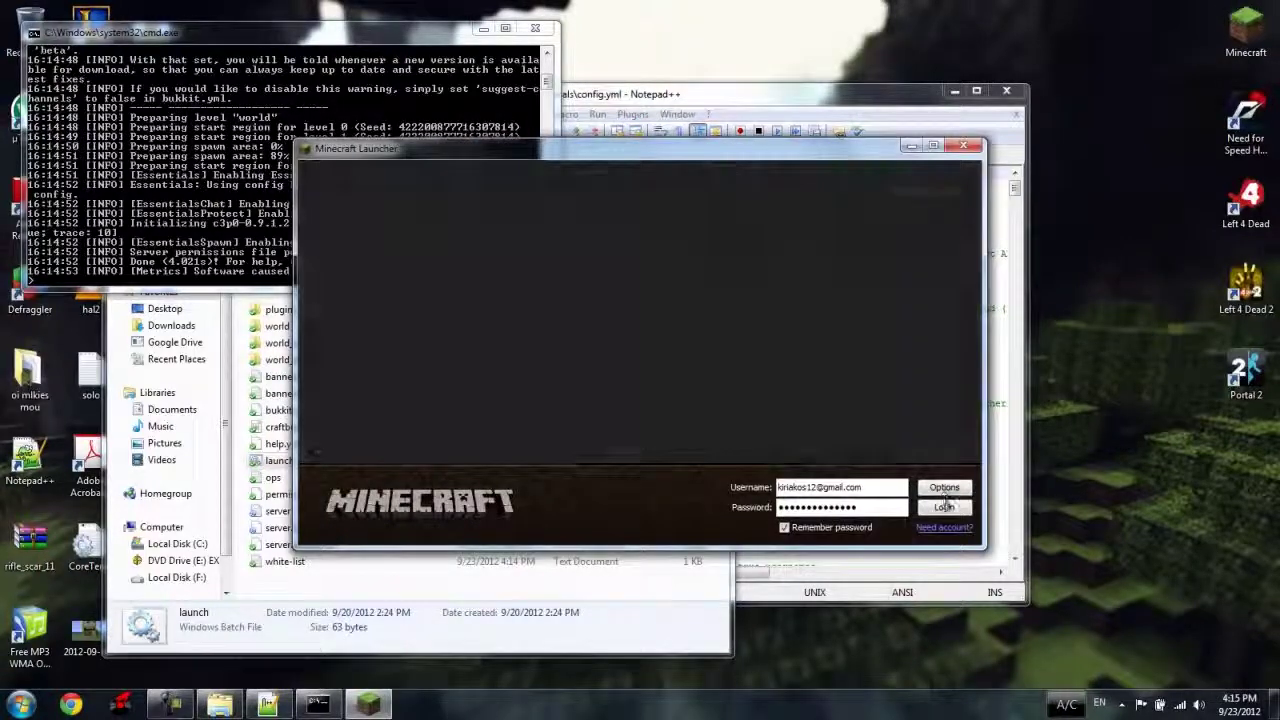
Log in to Minecraft and Direct Connect to the server at localhost.
{"action": "left_click", "coordinate": [944, 507]}
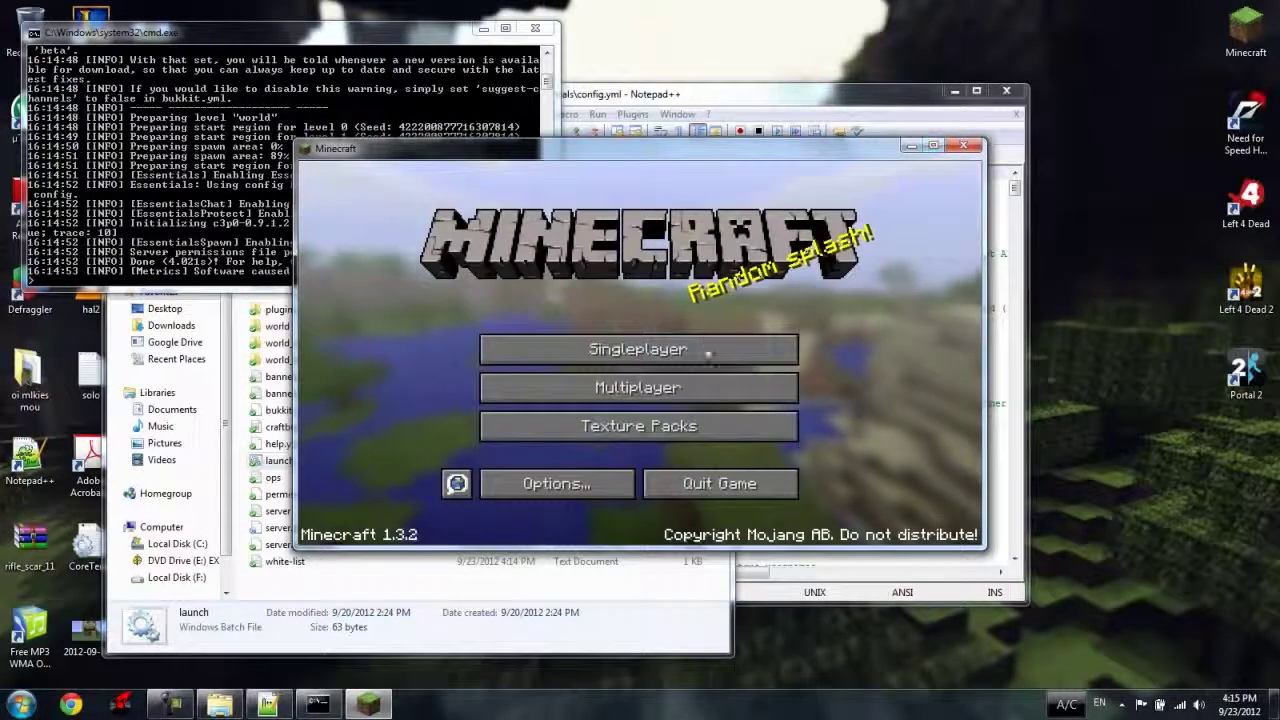
{"action": "left_click", "coordinate": [670, 390]}
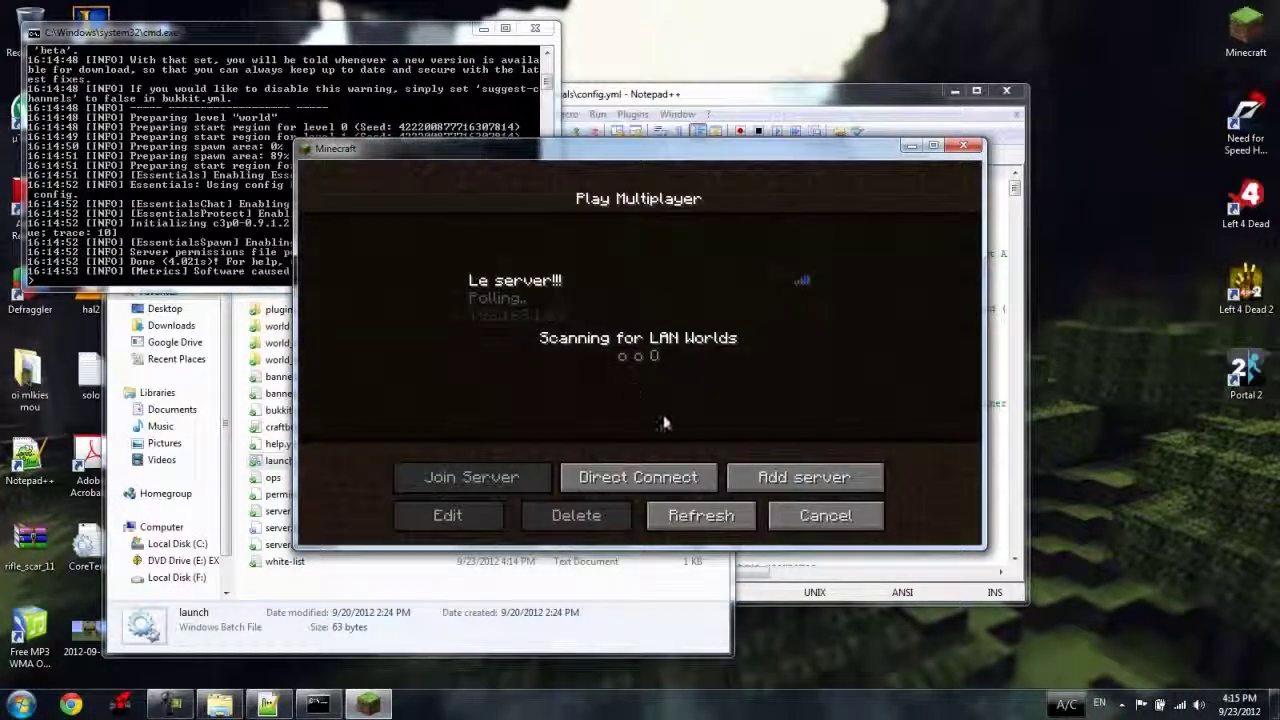
{"action": "left_click", "coordinate": [645, 478]}
{"action": "type", "text": "loc"}
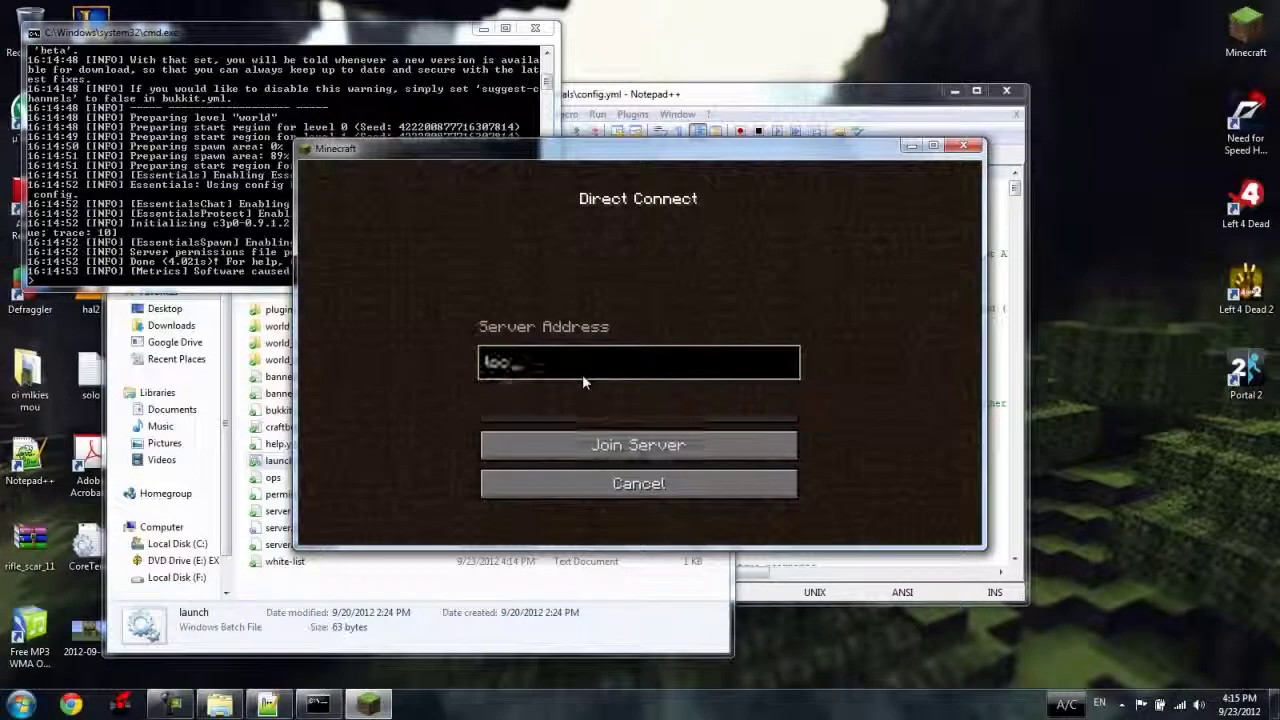
{"action": "type", "text": "alhost"}
{"action": "key", "text": "Return"}
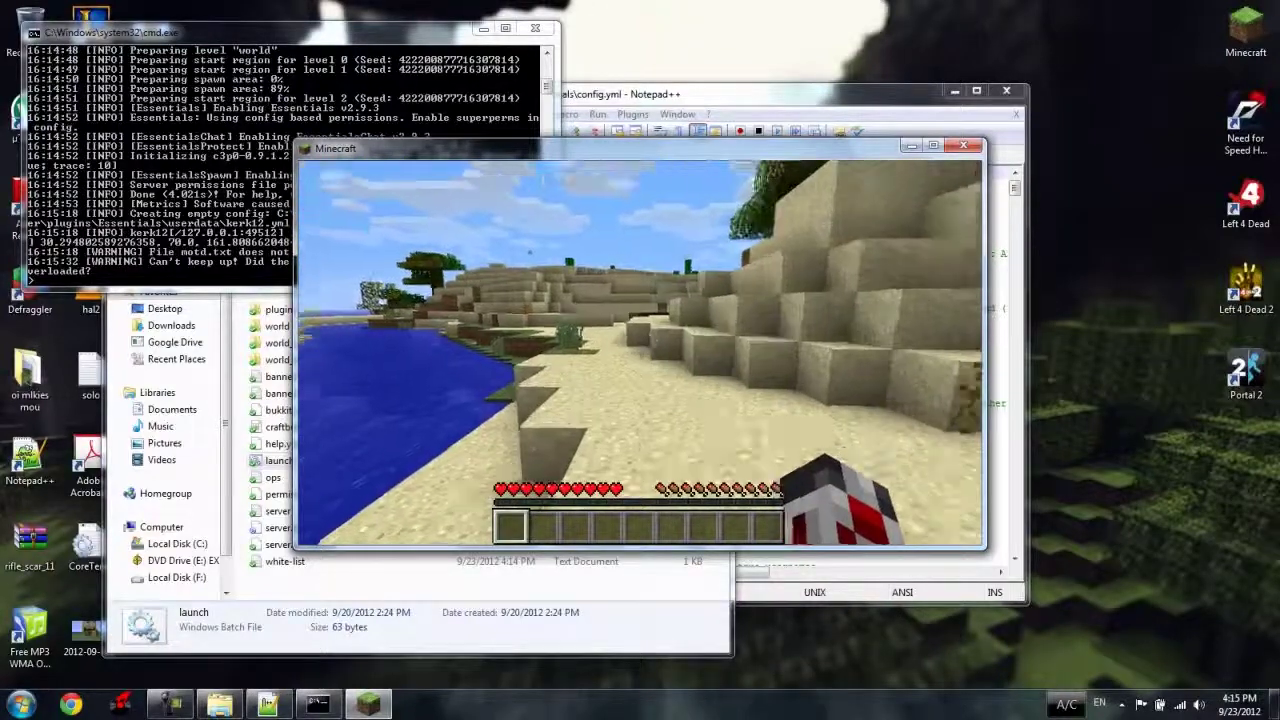
Run the plugins command in chat to list the server's installed plugins.
{"action": "key", "text": "t"}
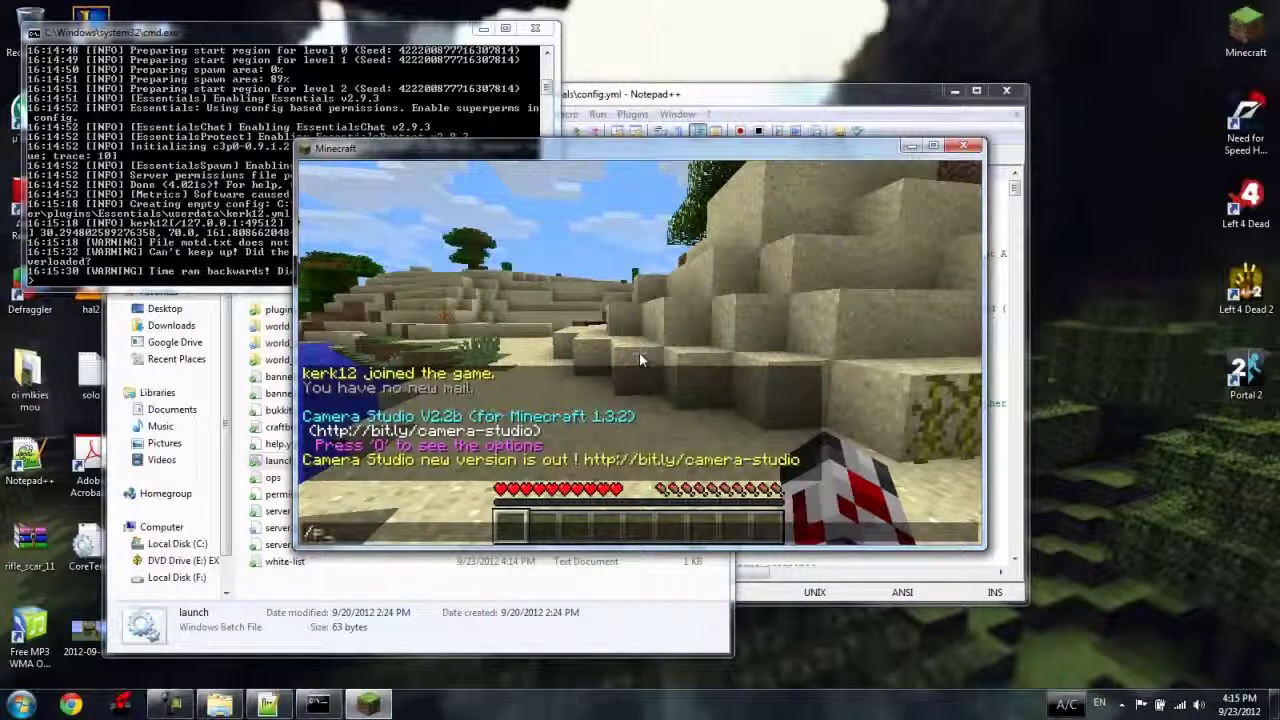
{"action": "type", "text": "plugins"}
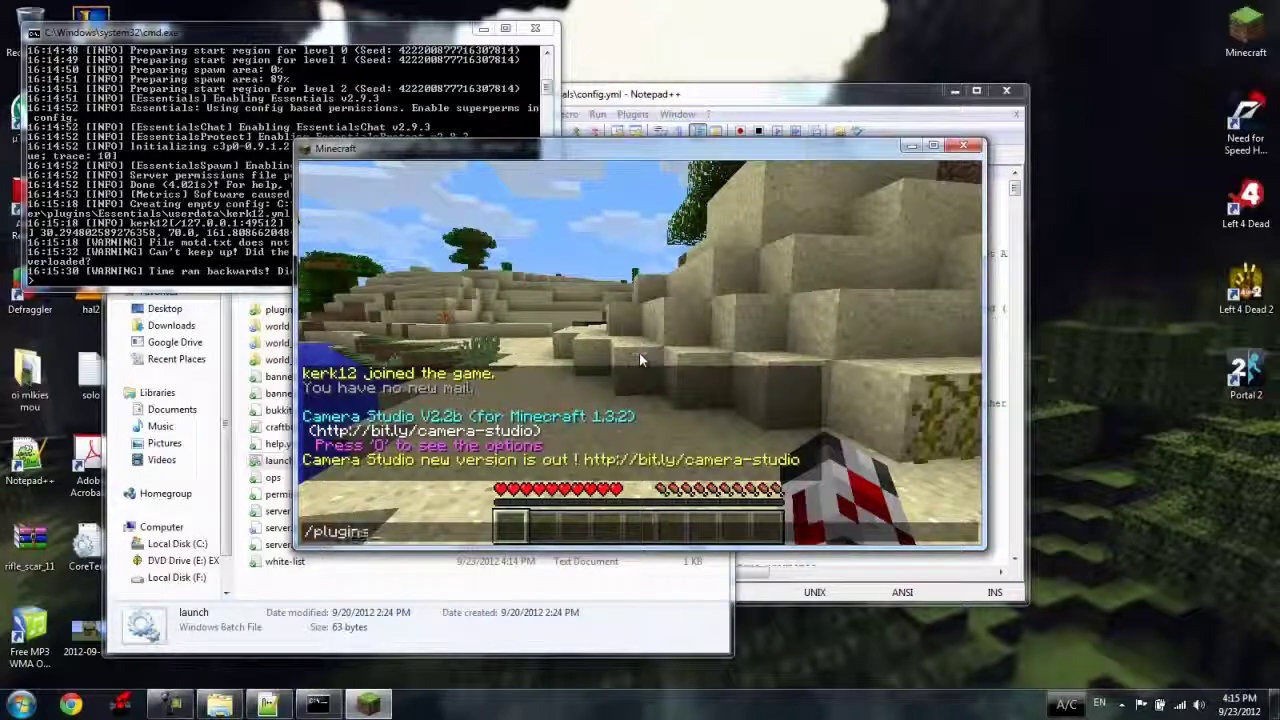
{"action": "key", "text": "Return"}
Test the /suicide command and respawn after dying.
{"action": "key", "text": "t"}
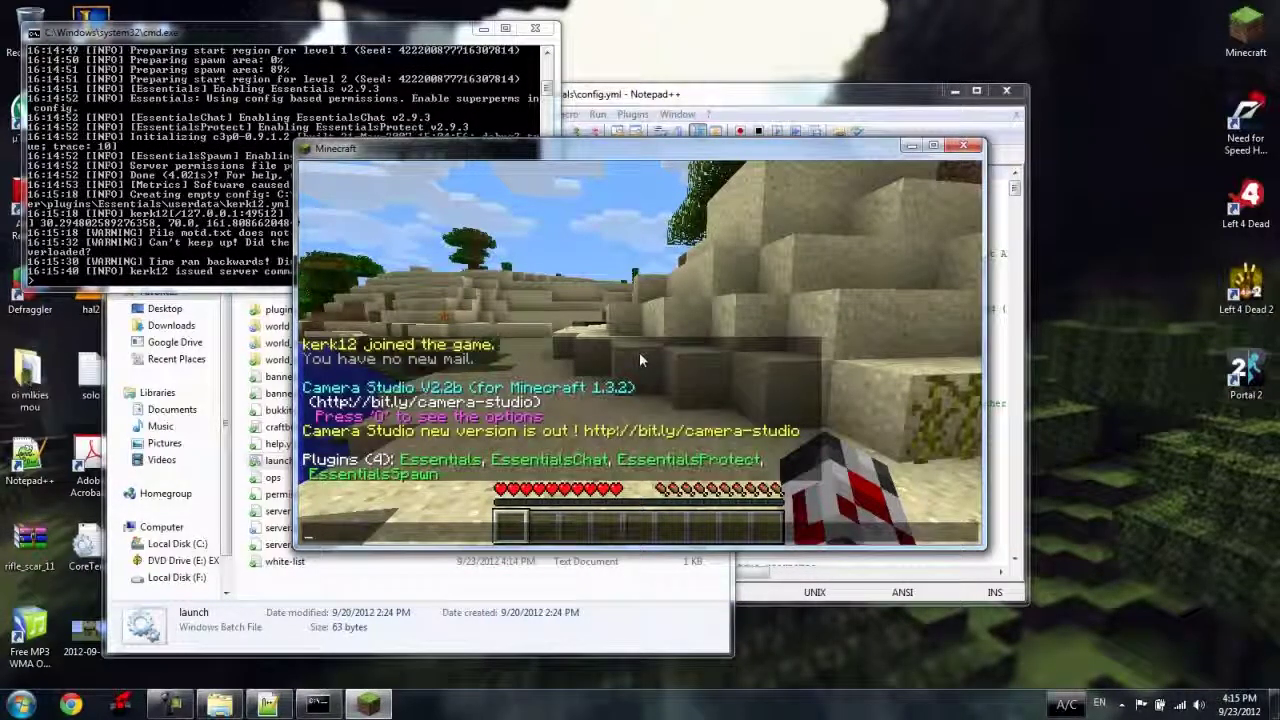
{"action": "type", "text": "/"}
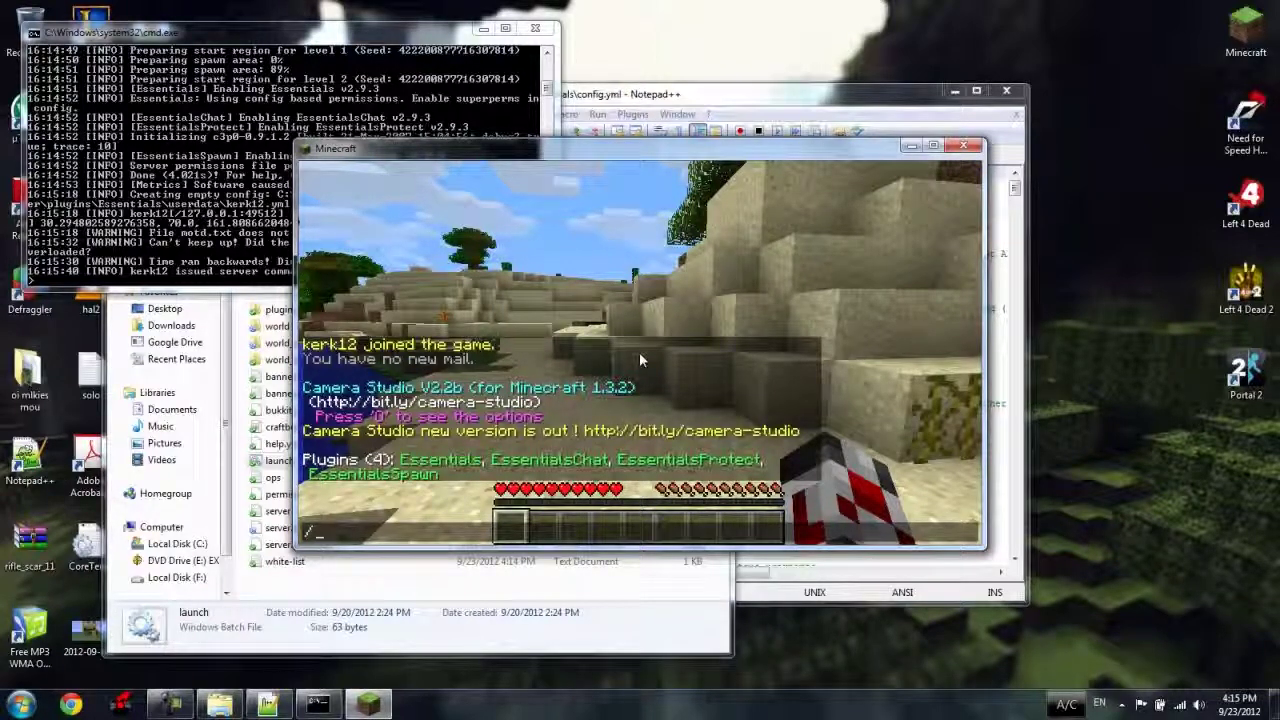
{"action": "type", "text": "suicide"}
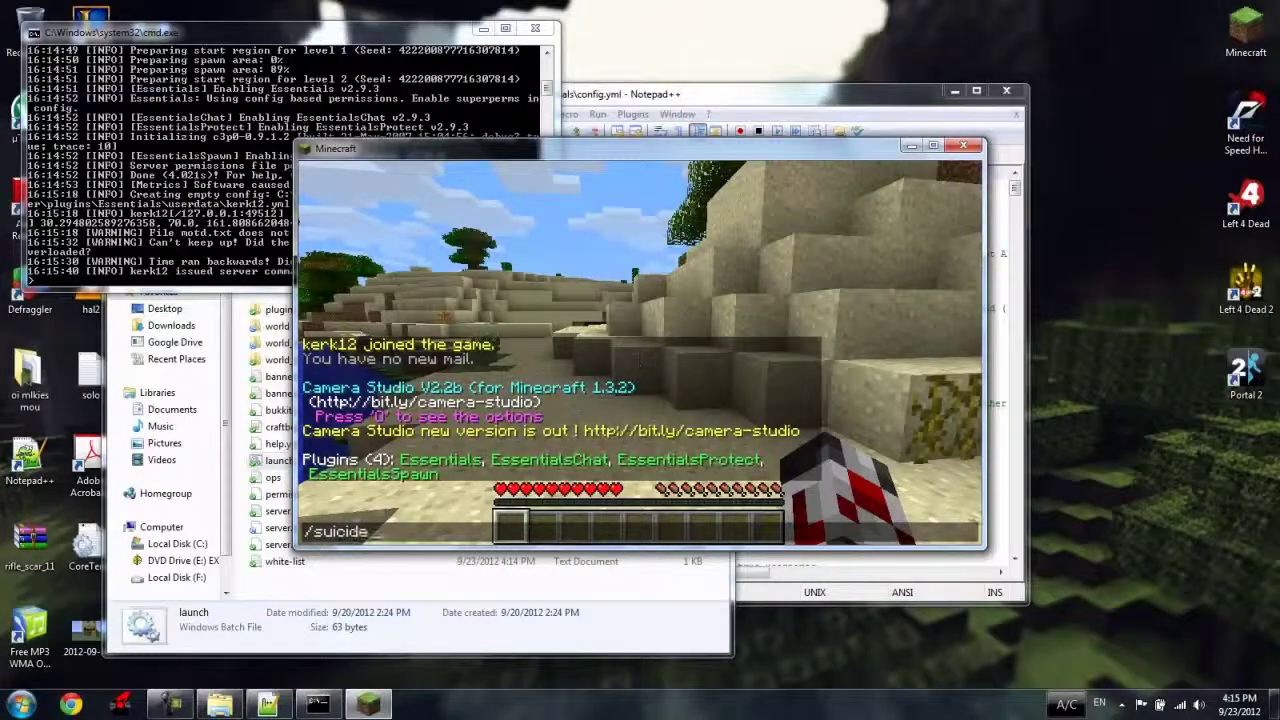
{"action": "key", "text": "Return"}
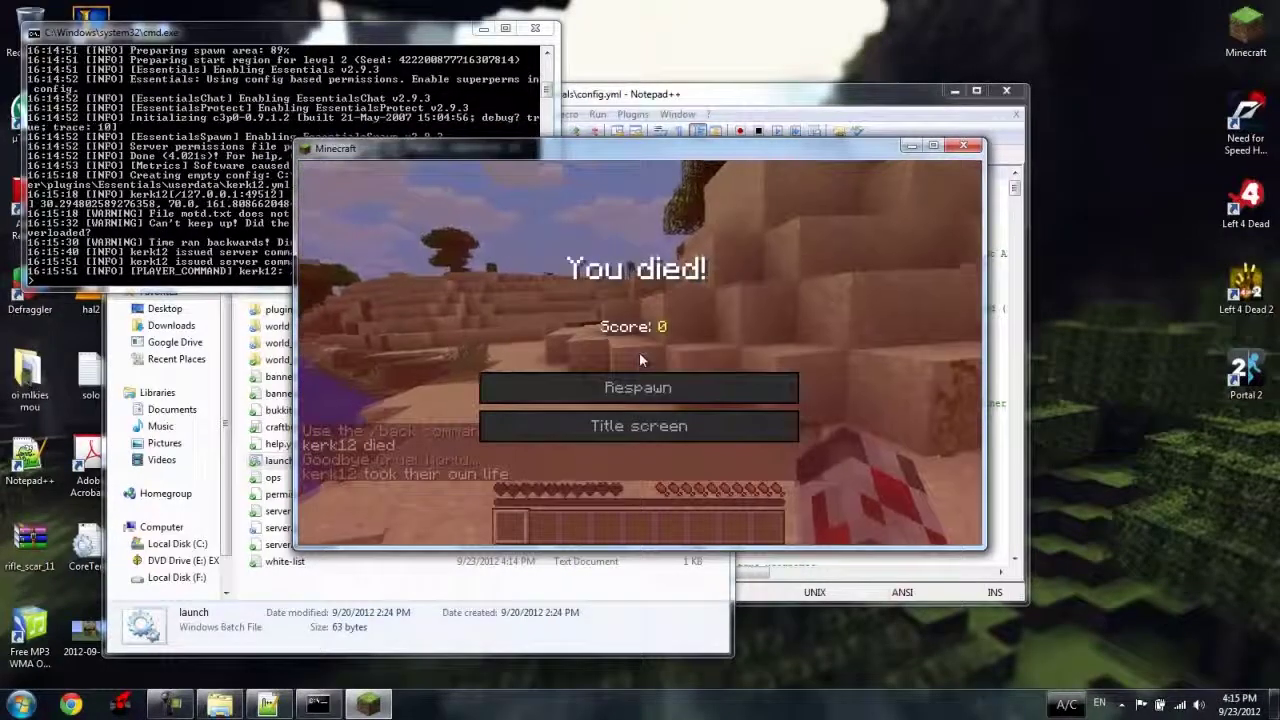
{"action": "left_click", "coordinate": [640, 390]}
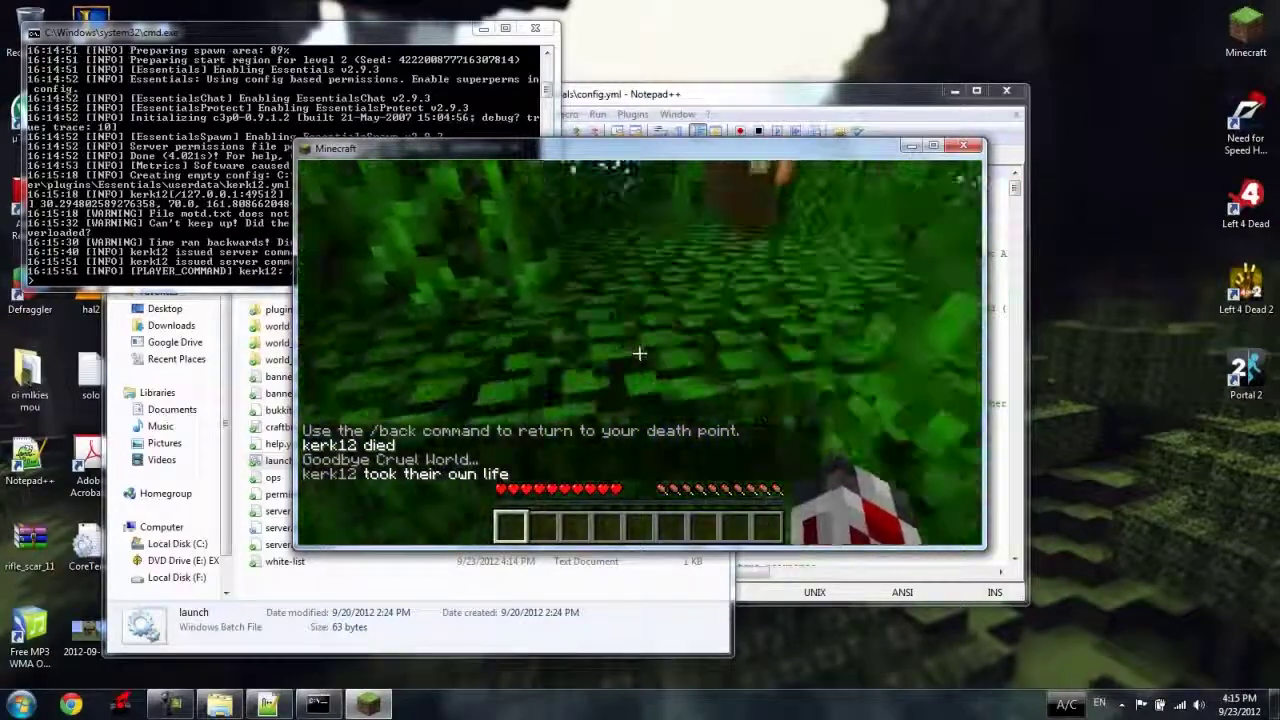
Send the test chat message 'aperfuahewfawefawe'.
{"action": "key", "text": "t"}
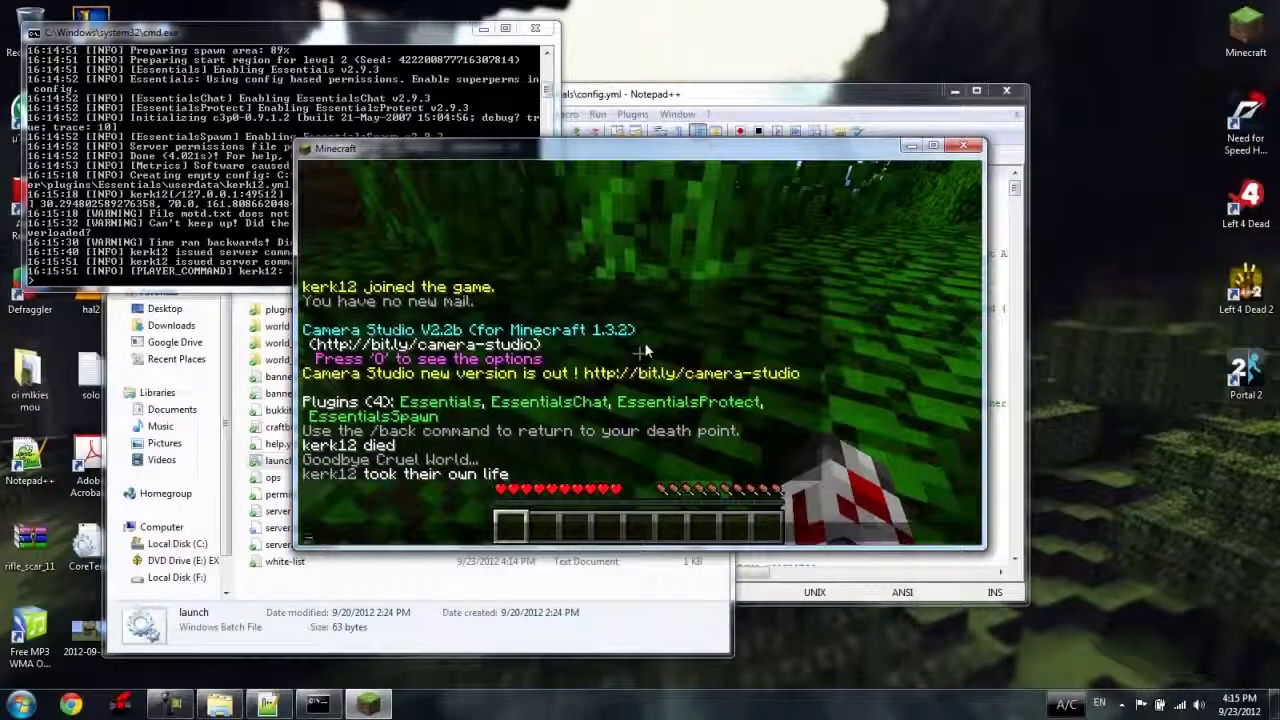
{"action": "type", "text": "aperfuahewfawefawe"}
{"action": "key", "text": "Return"}
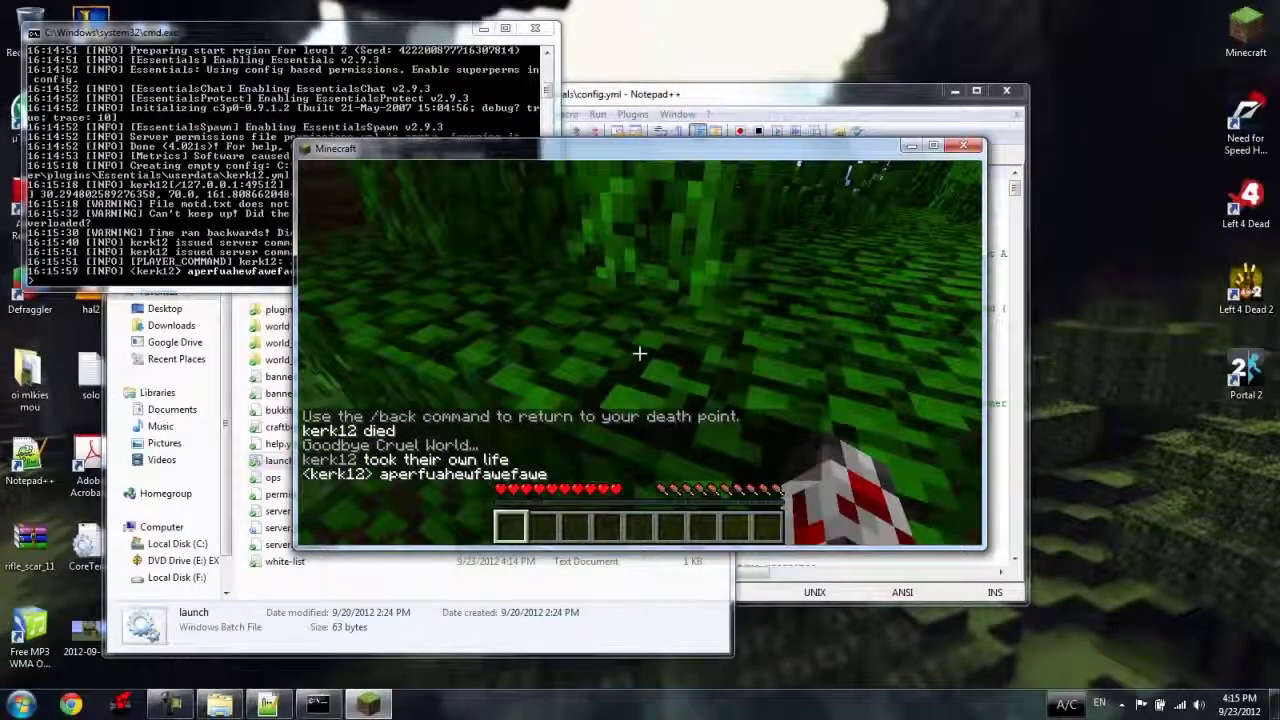
Grant the player operator status with the op command in the server console, then return to Minecraft.
{"action": "key", "text": "Escape"}
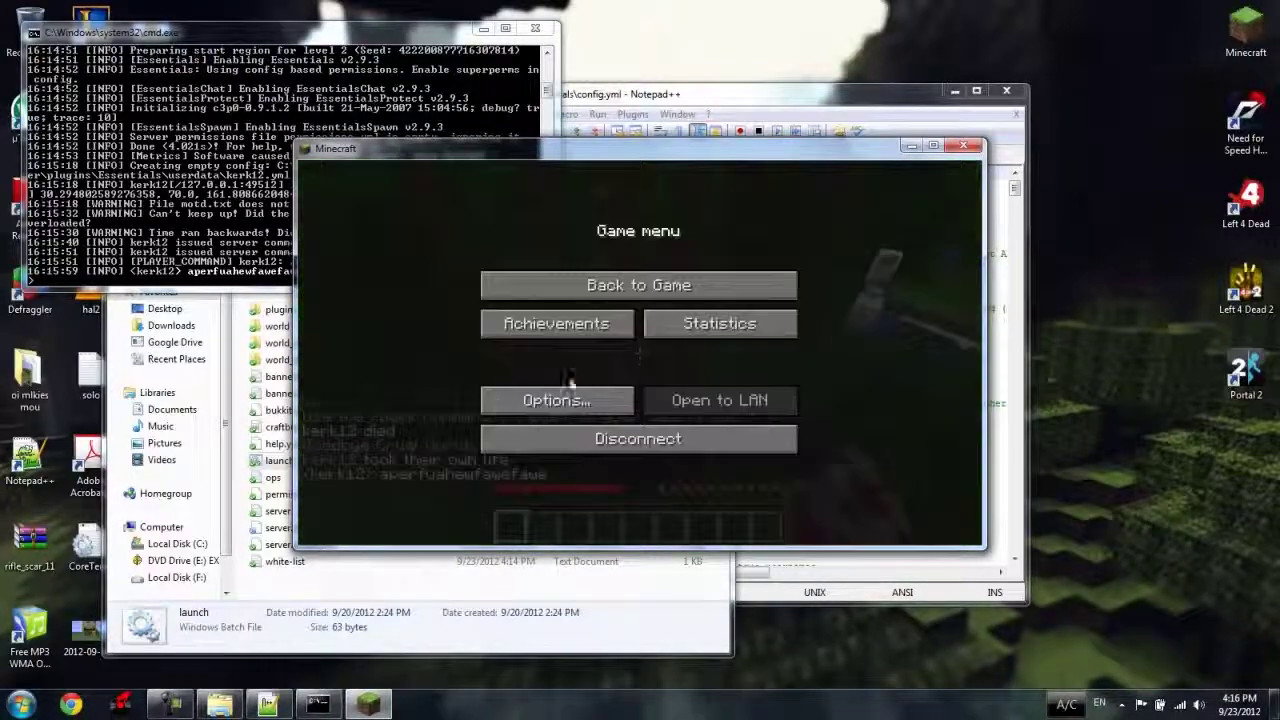
{"action": "left_click", "coordinate": [638, 285]}
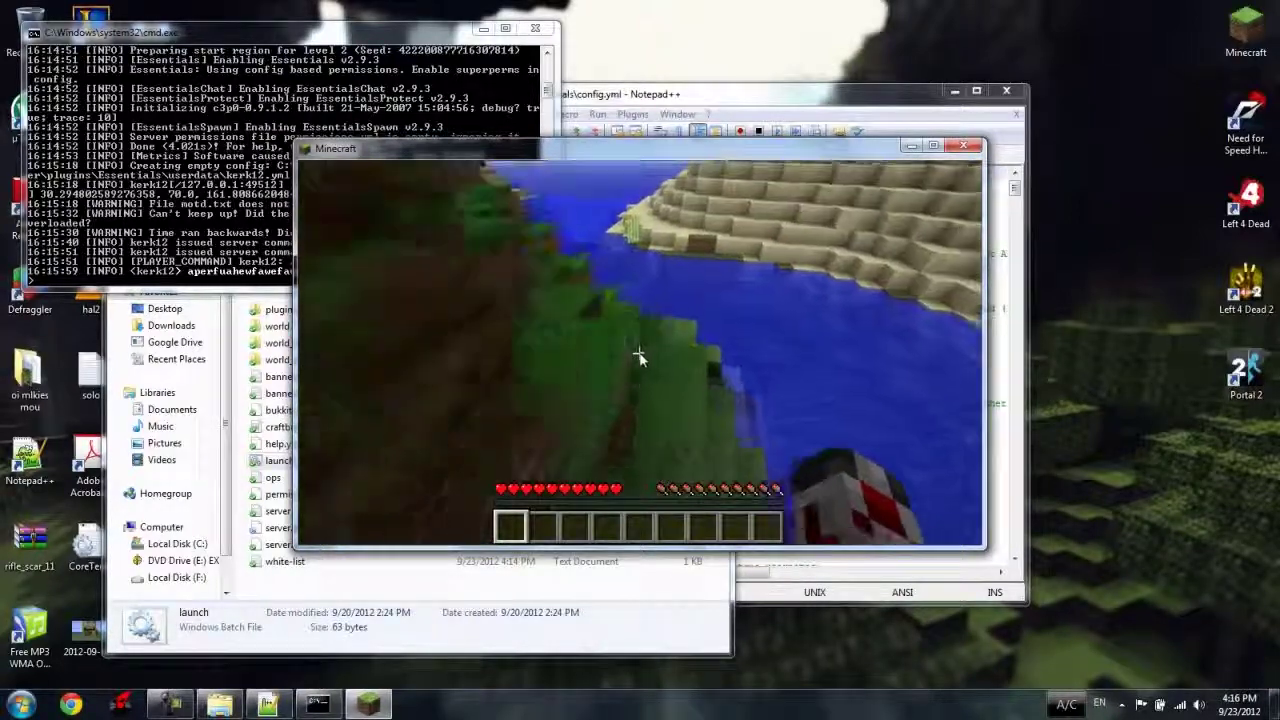
{"action": "key", "text": "Escape"}
{"action": "left_click", "coordinate": [222, 215]}
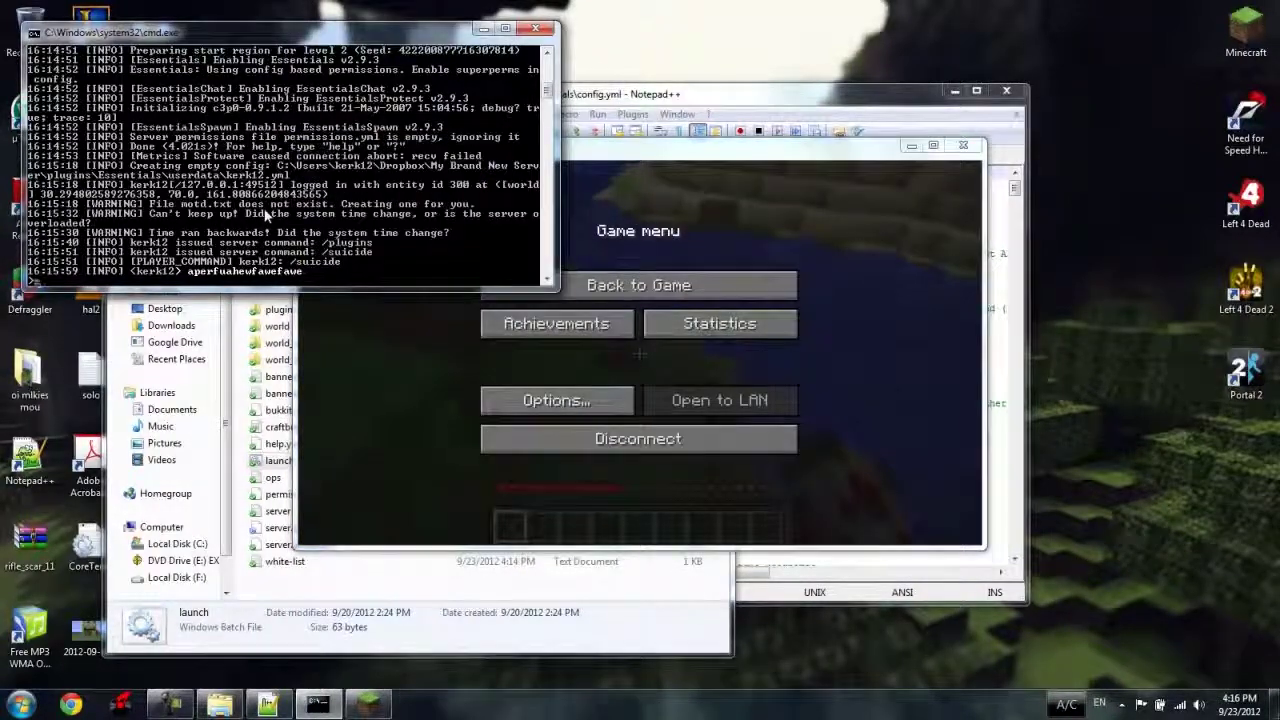
{"action": "type", "text": "op"}
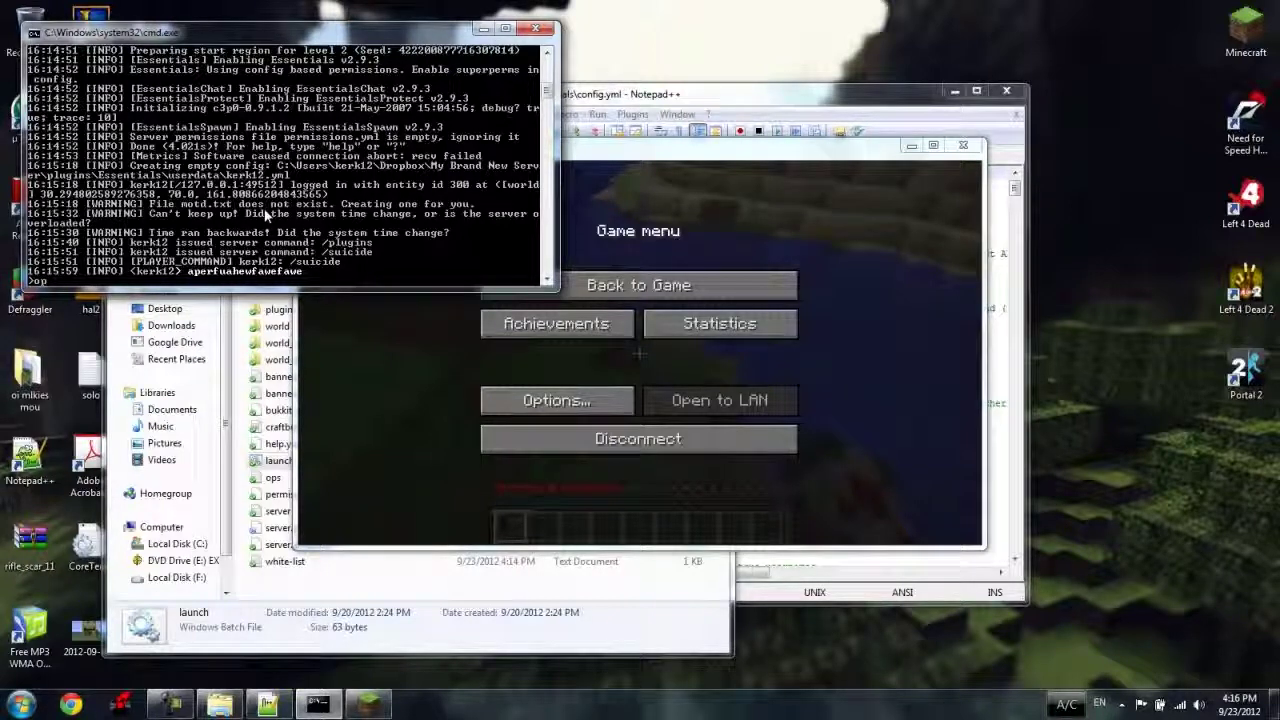
{"action": "type", "text": "op"}
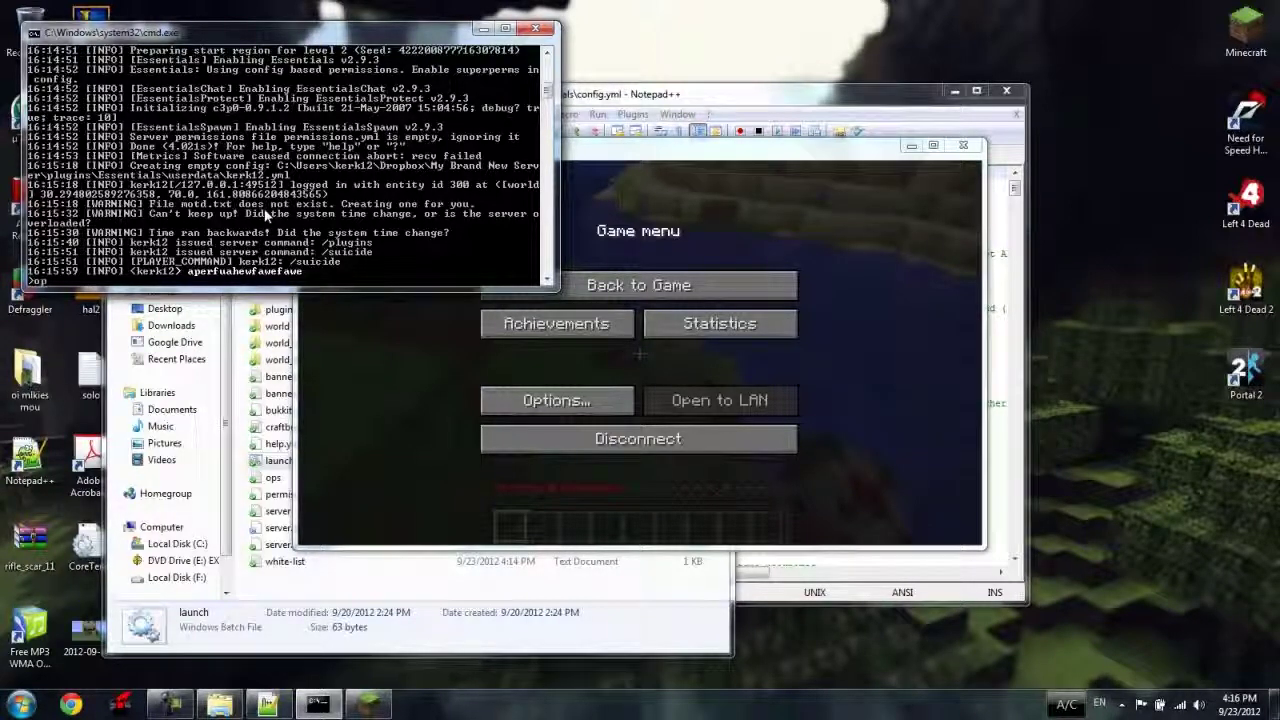
{"action": "type", "text": " kerk12"}
{"action": "key", "text": "Return"}
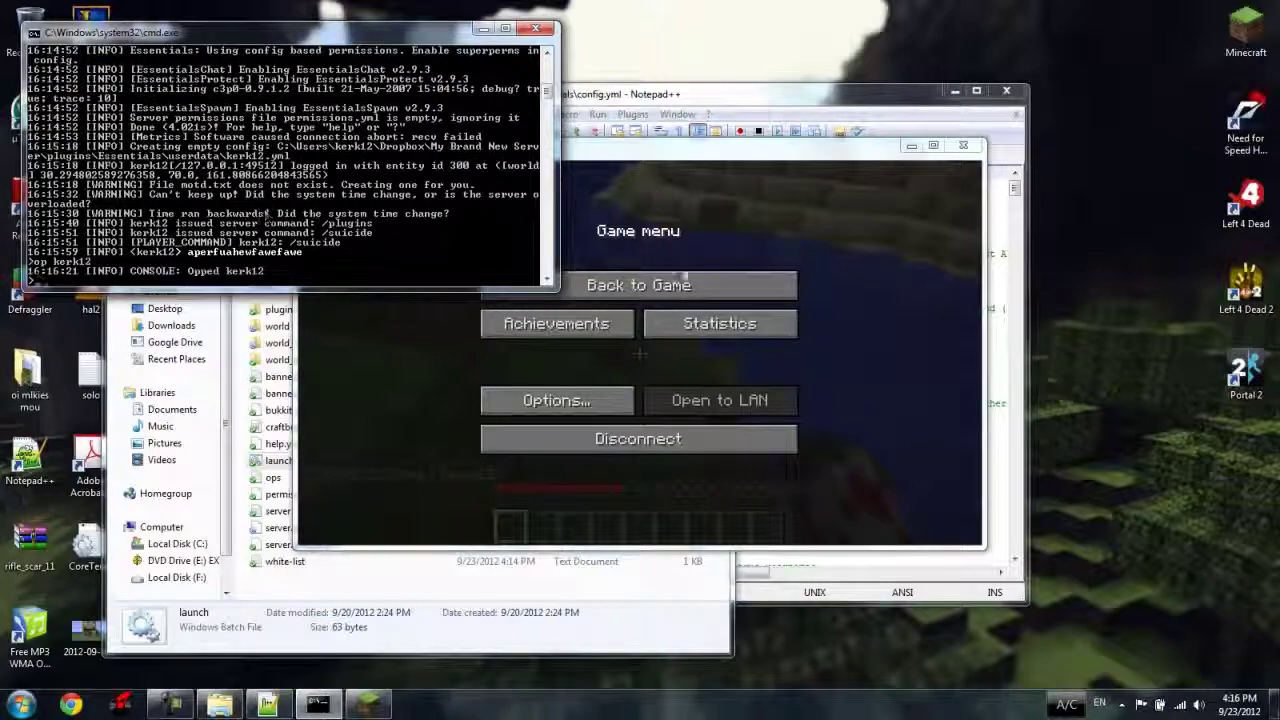
{"action": "left_click", "coordinate": [635, 287]}
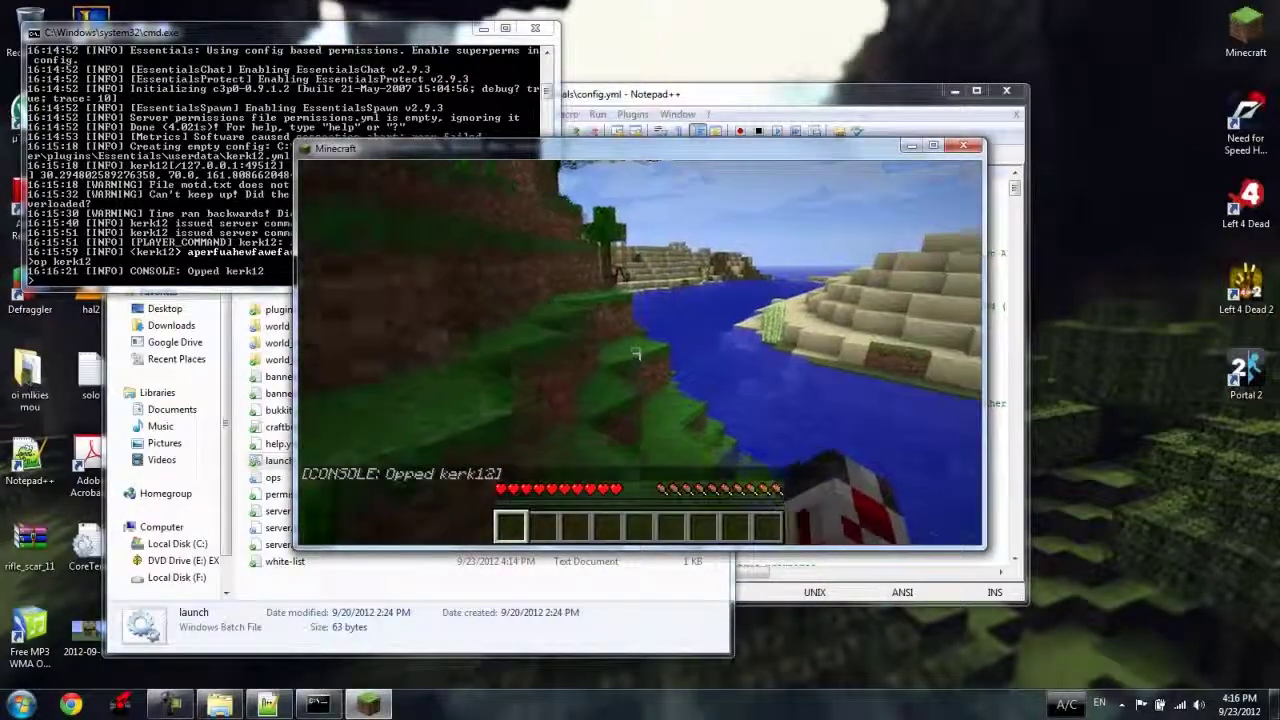
Send a test chat message in Minecraft and return to the game.
{"action": "key", "text": "t"}
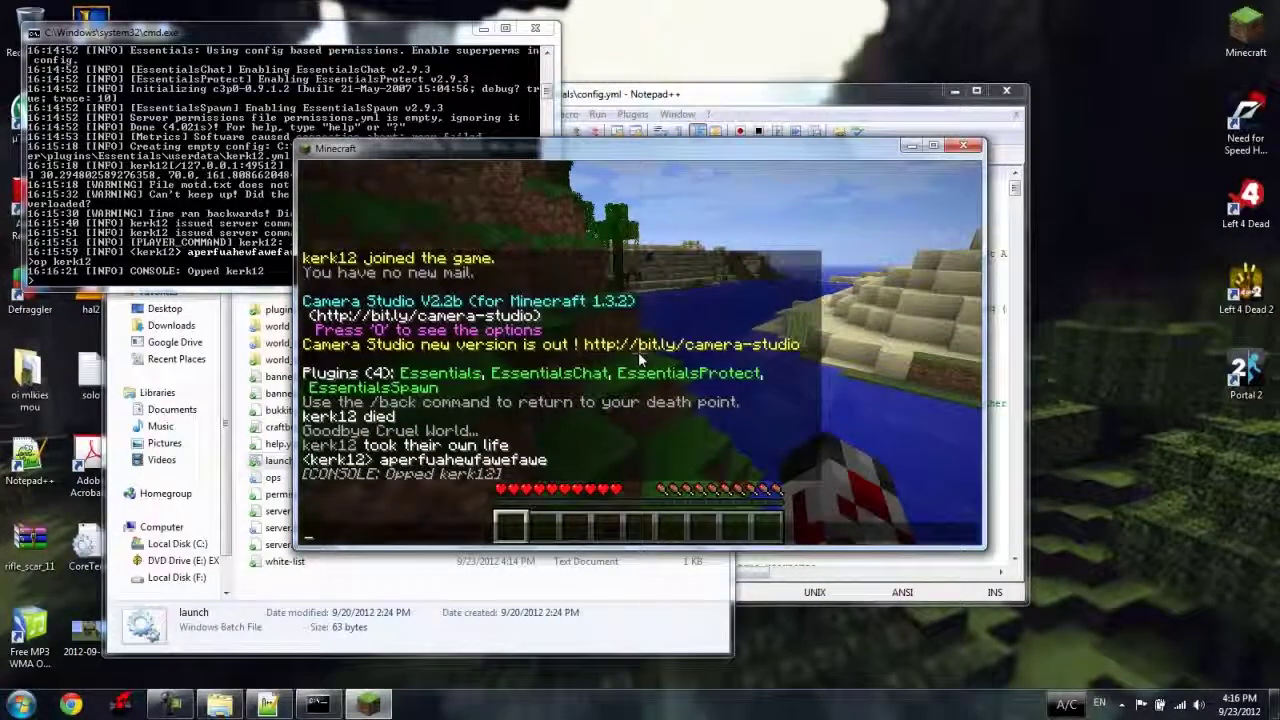
{"action": "type", "text": "dgafawedawefasefaes"}
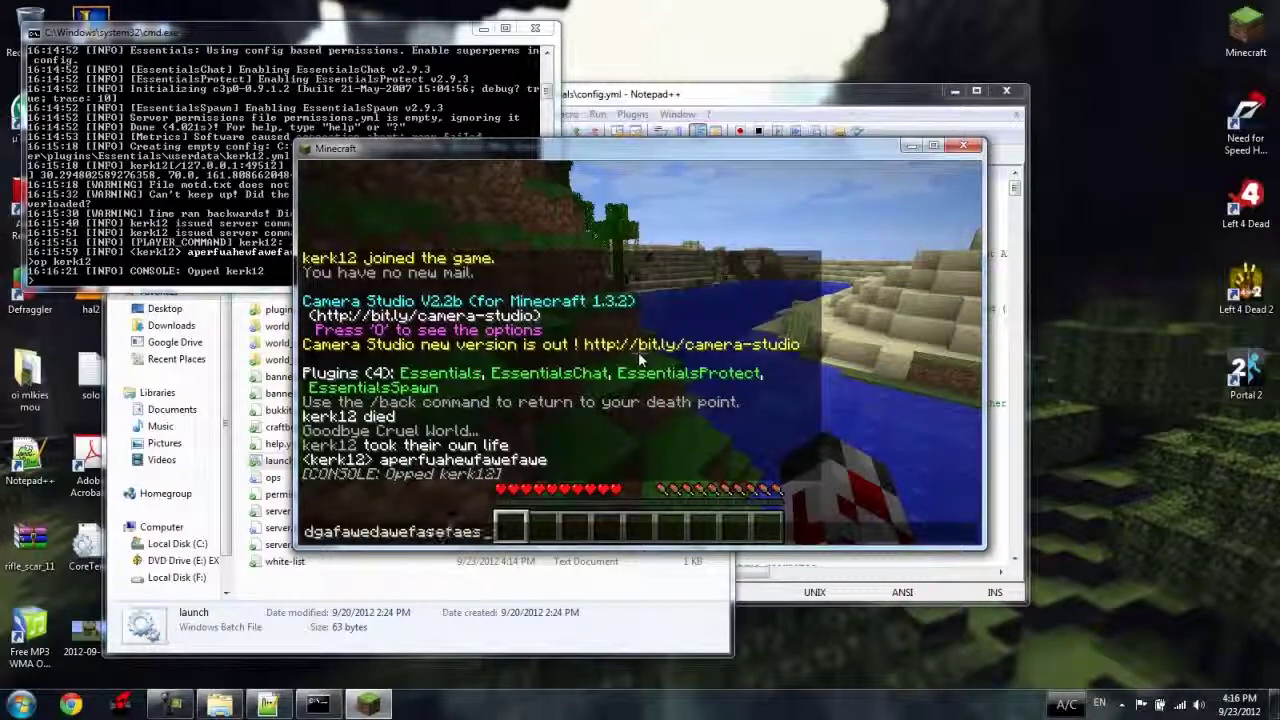
{"action": "key", "text": "Return"}
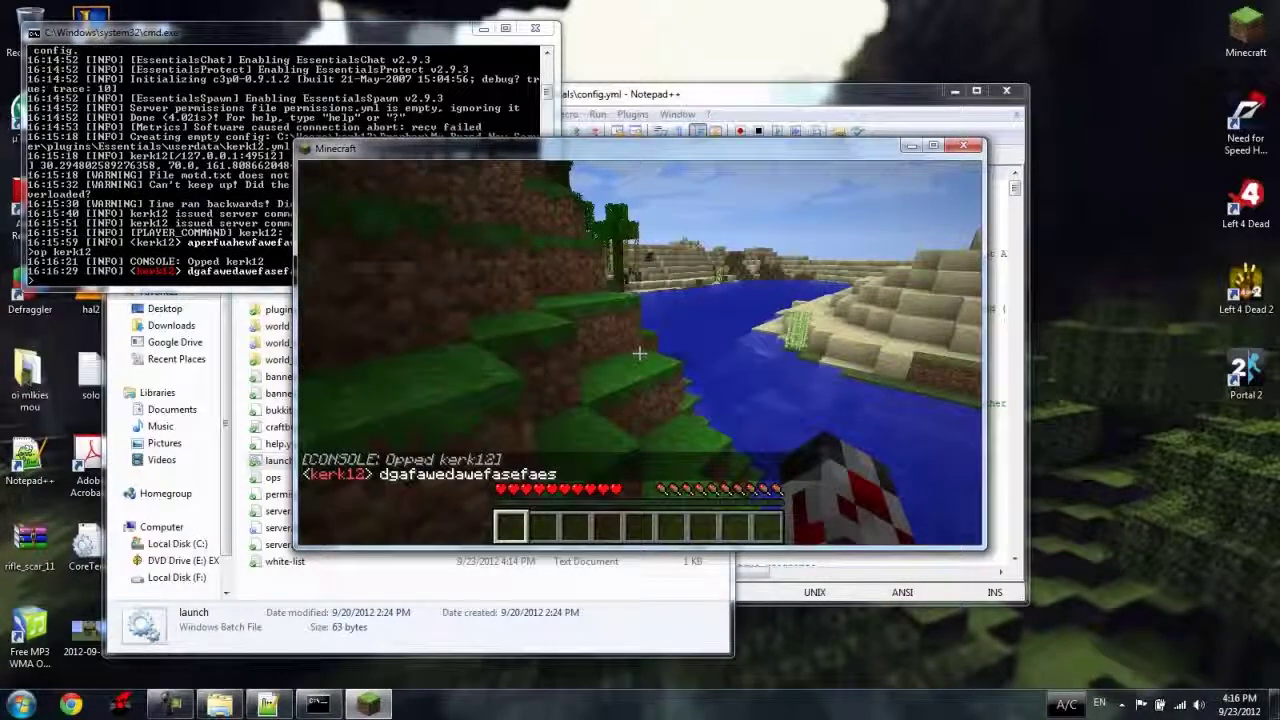
{"action": "key", "text": "Escape"}
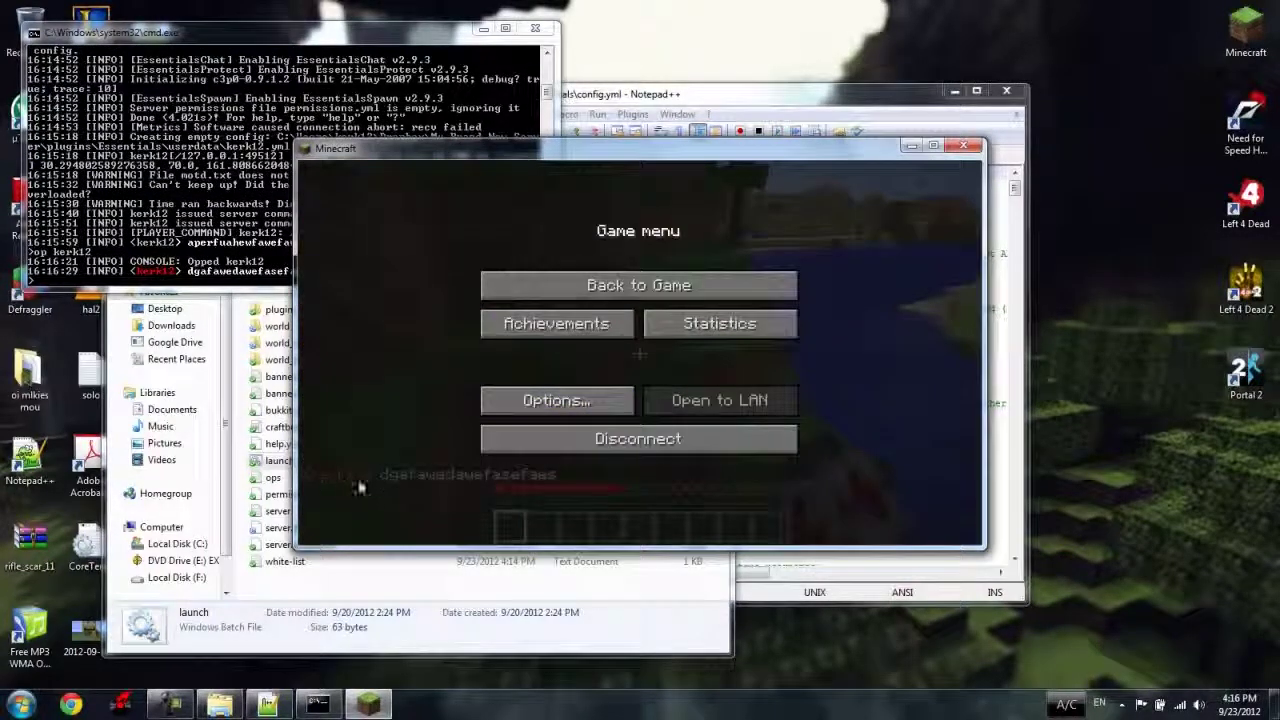
{"action": "left_click", "coordinate": [600, 288]}
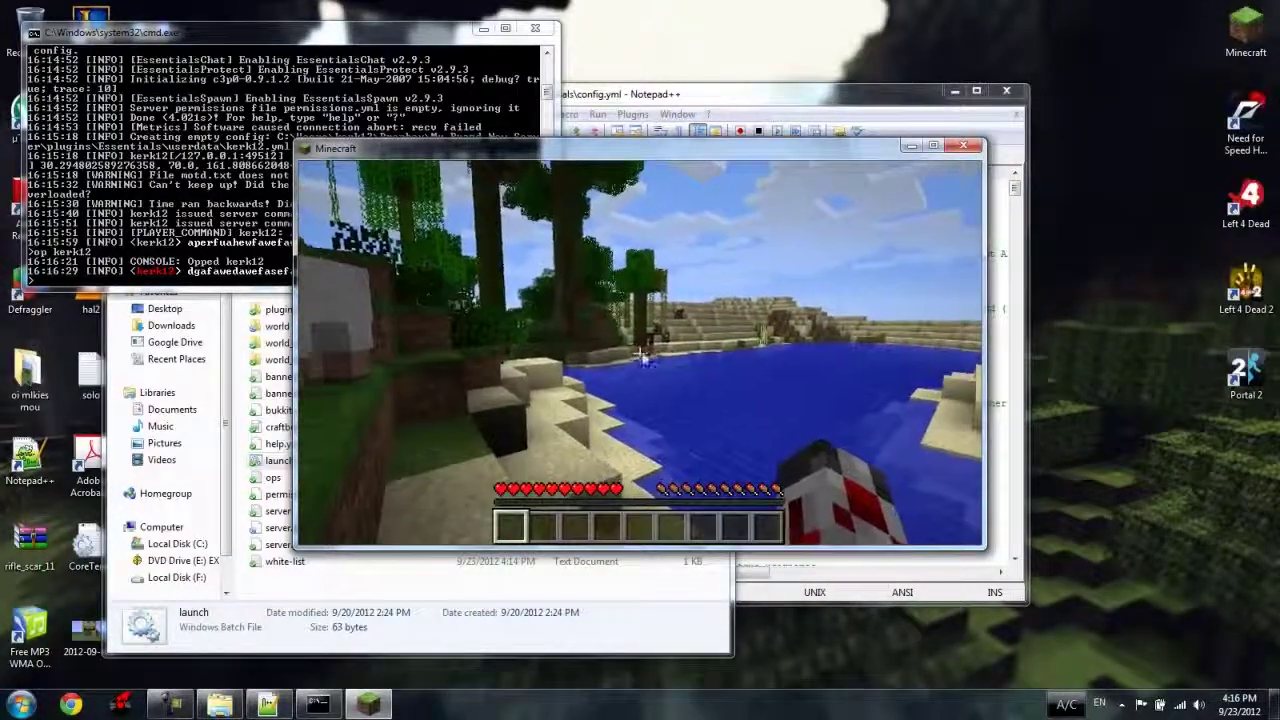
Run the /smite command from the chat line.
{"action": "key", "text": "t"}
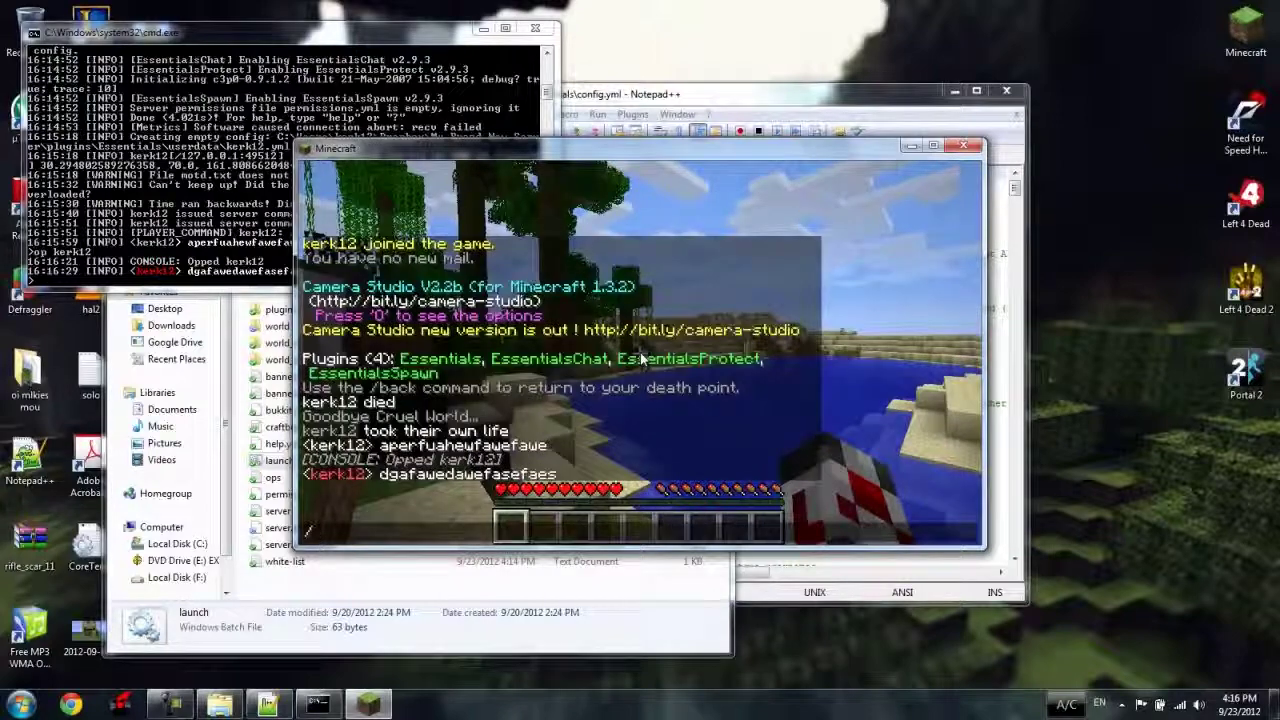
{"action": "type", "text": "/smite"}
{"action": "key", "text": "Return"}
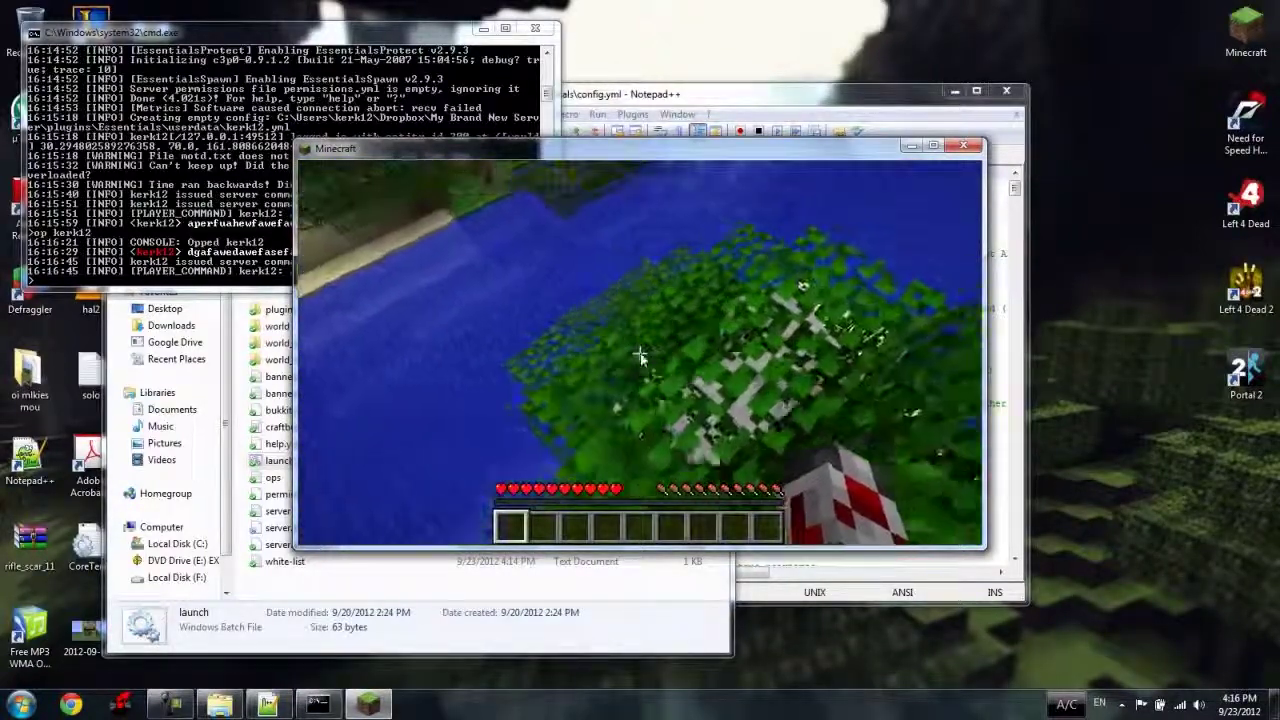
Remove the player's own operator status with /deop.
{"action": "type", "text": "/de"}
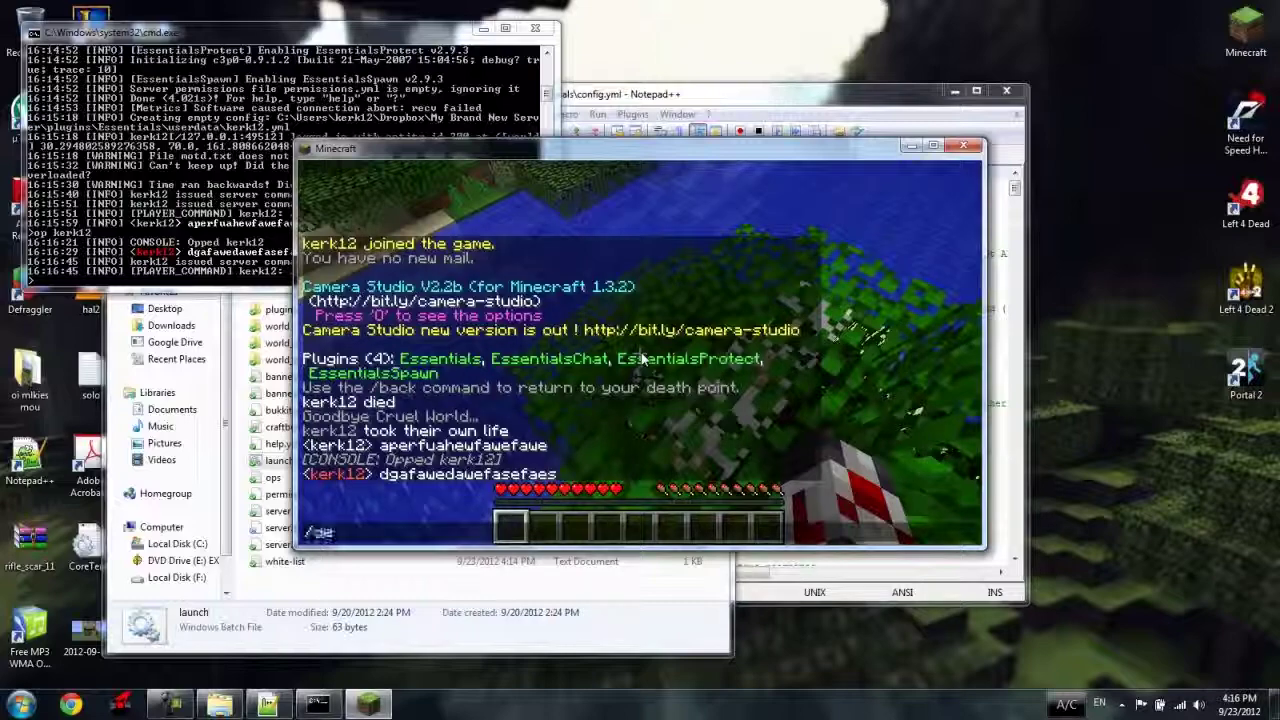
{"action": "type", "text": "op kerk12"}
{"action": "key", "text": "Return"}
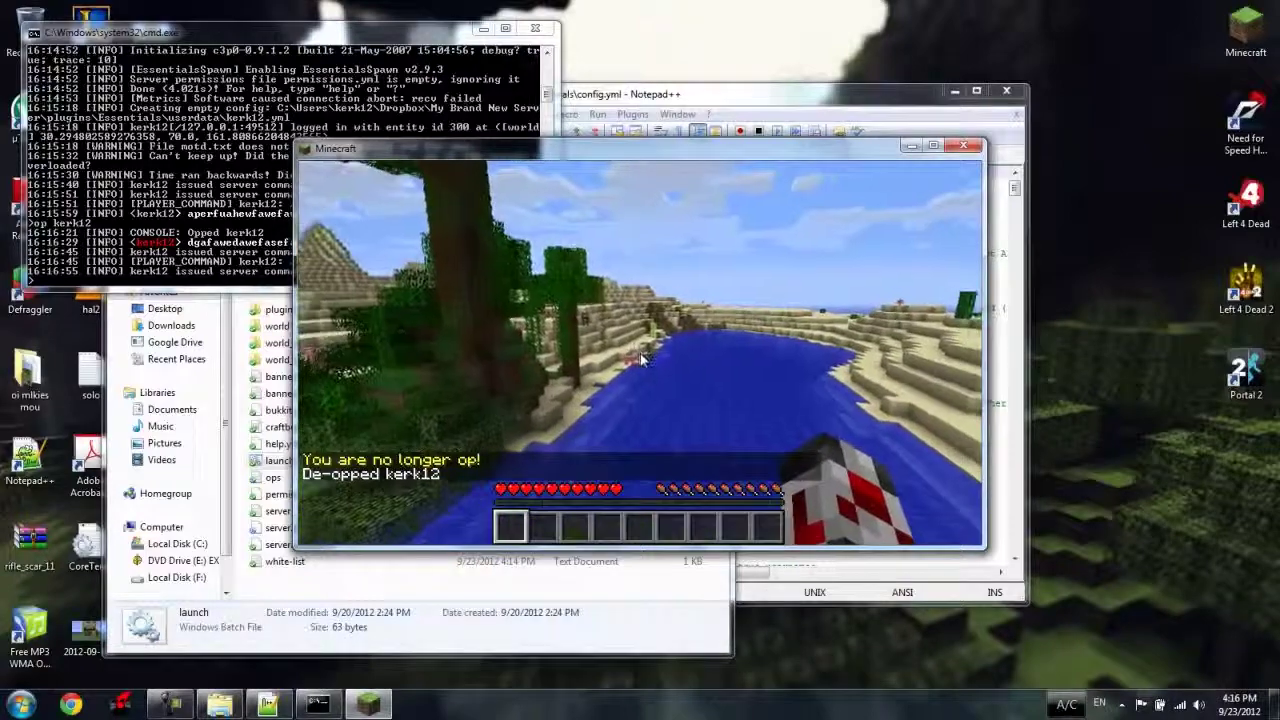
{"action": "key", "text": "t"}
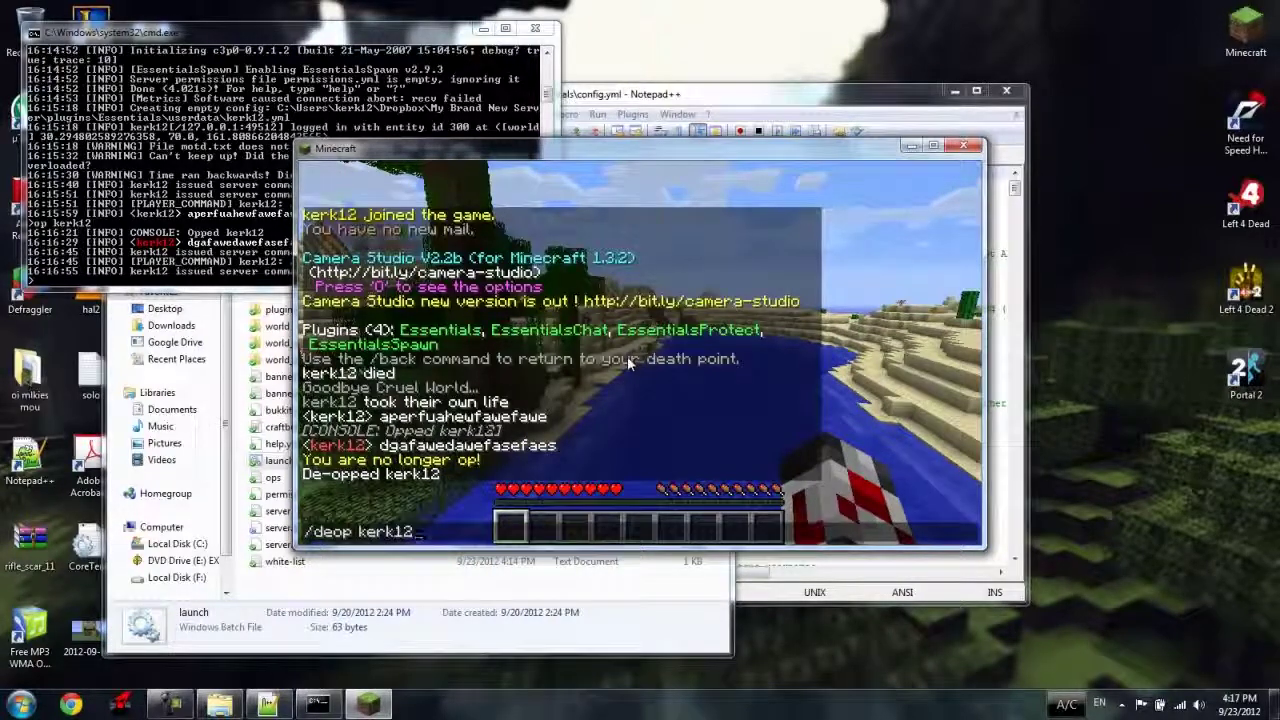
Resend /smite to confirm it is refused without operator rights, then disconnect from the server.
{"action": "key", "text": "Return"}
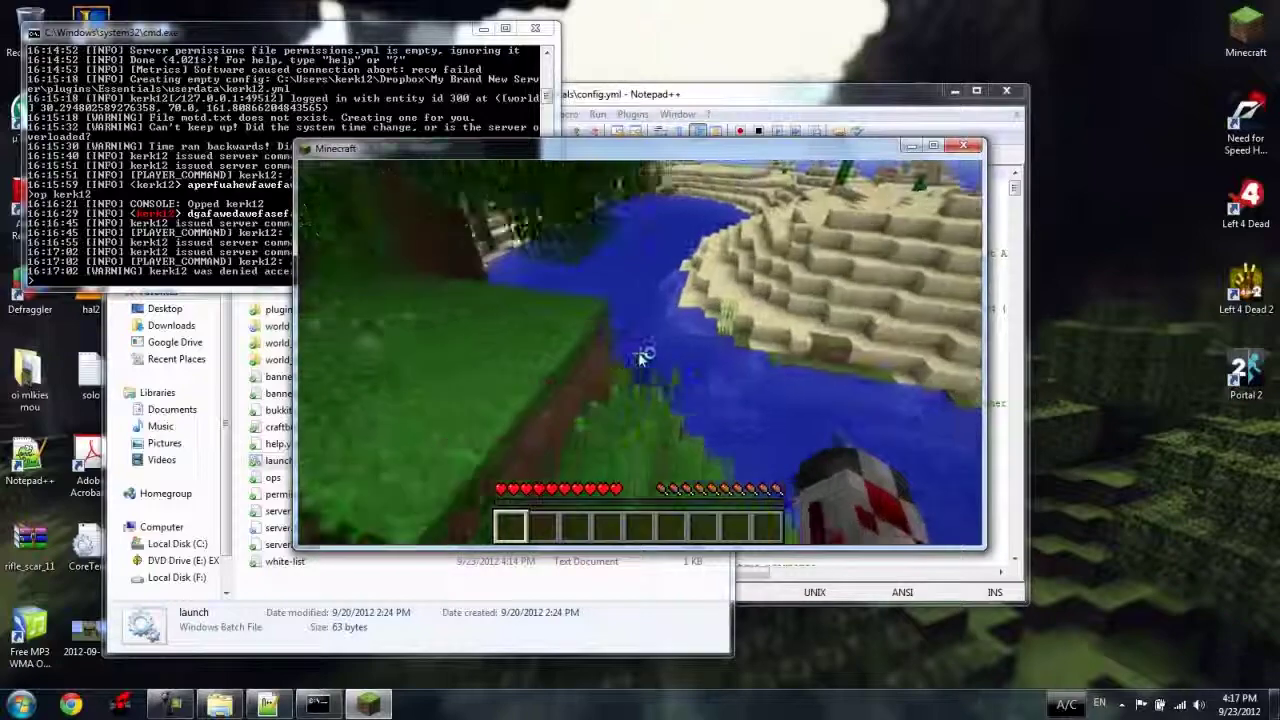
{"action": "left_click", "coordinate": [603, 441]}
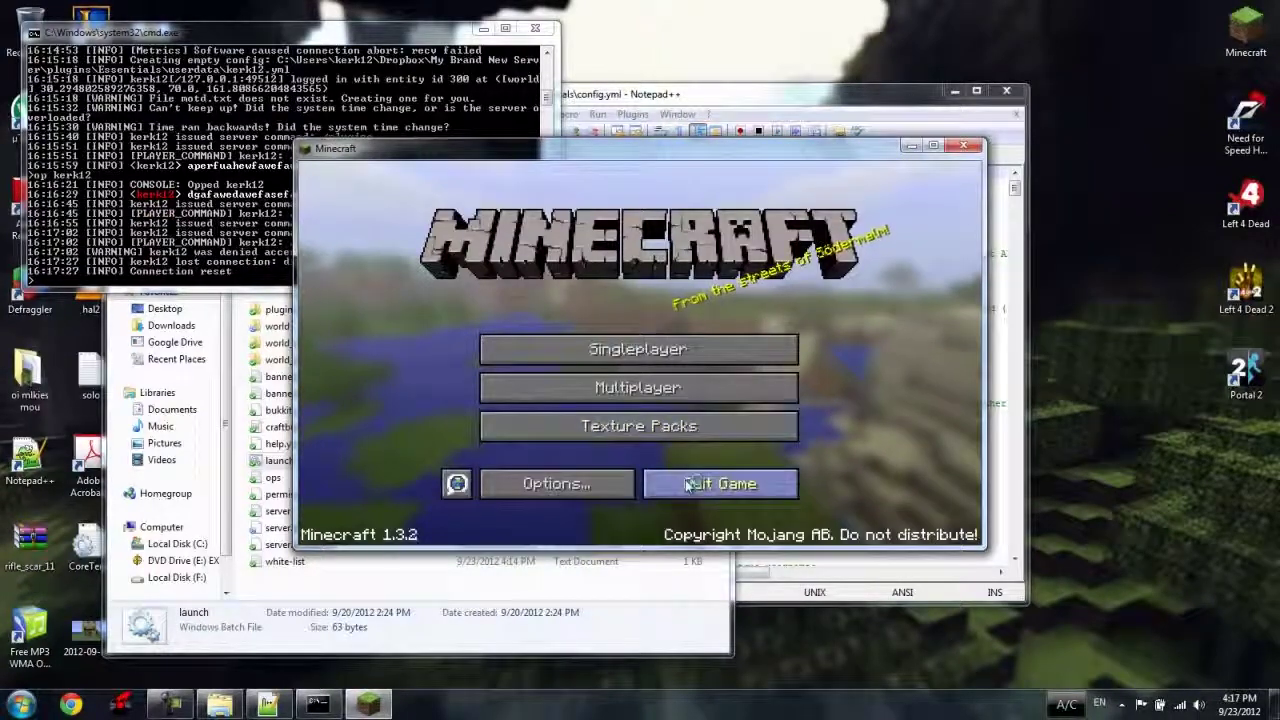
Quit Minecraft and reload the changed server.properties in Notepad++.
{"action": "left_click", "coordinate": [650, 483]}
{"action": "left_click", "coordinate": [628, 325]}
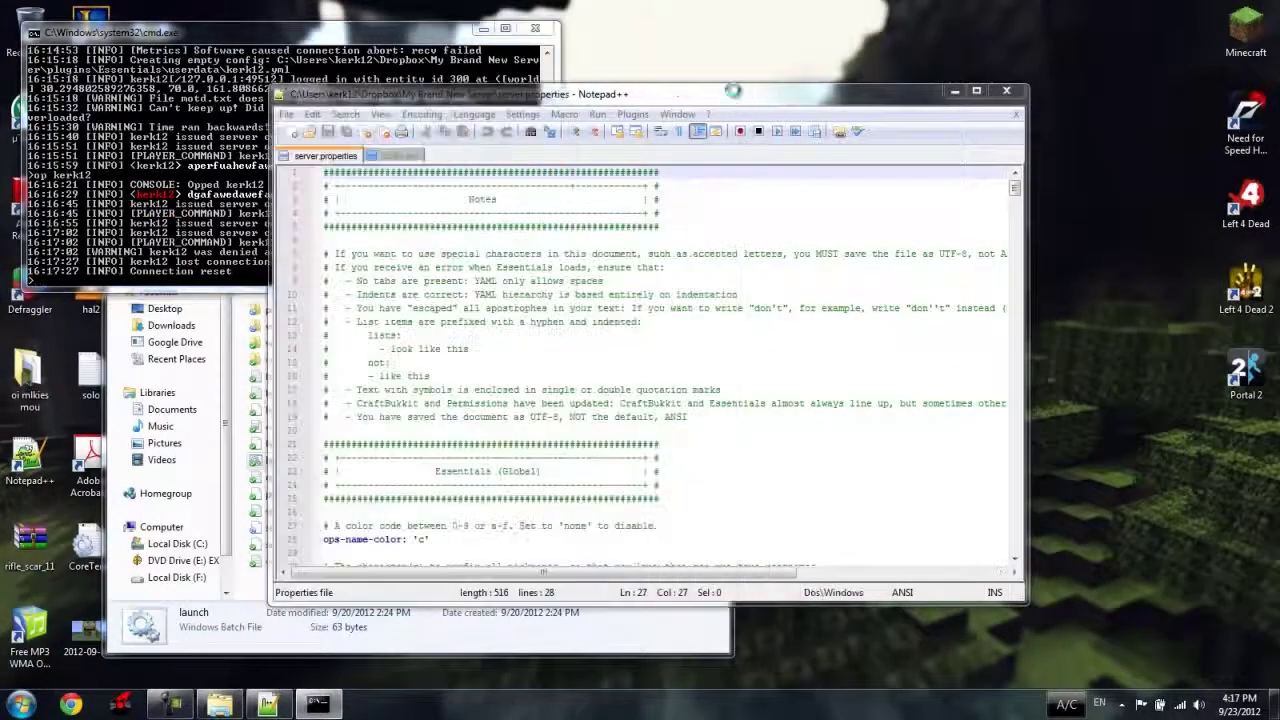
{"action": "left_click", "coordinate": [705, 414]}
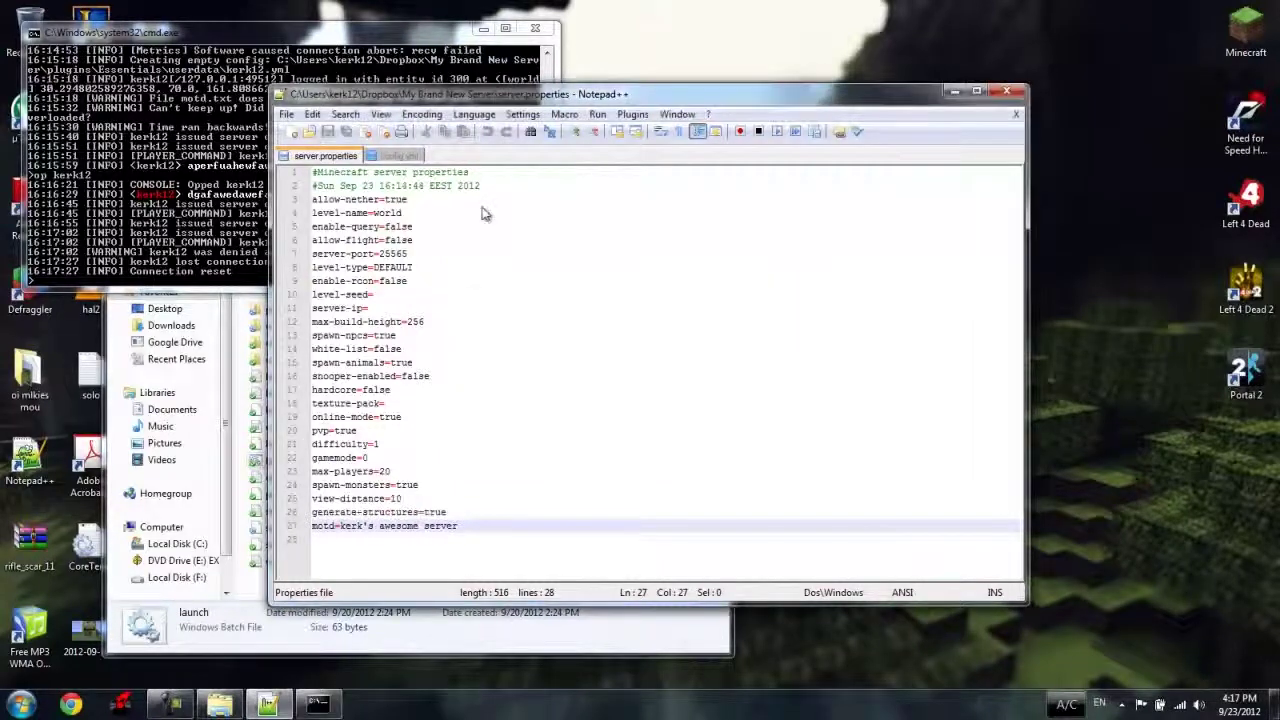
Switch to the Essentials config.yml and inspect the ops-name-color setting.
{"action": "left_click", "coordinate": [420, 156]}
{"action": "scroll", "coordinate": [457, 335], "scroll_direction": "down", "scroll_amount": 3}
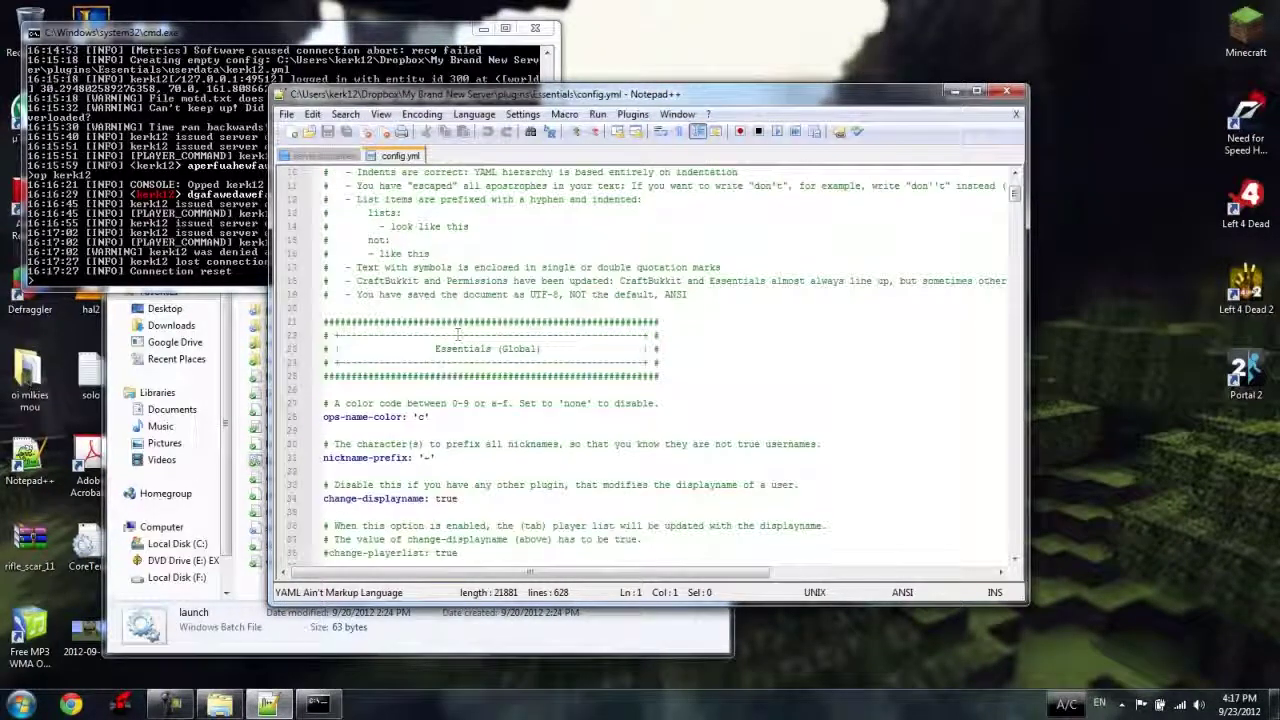
{"action": "double_click", "coordinate": [419, 417]}
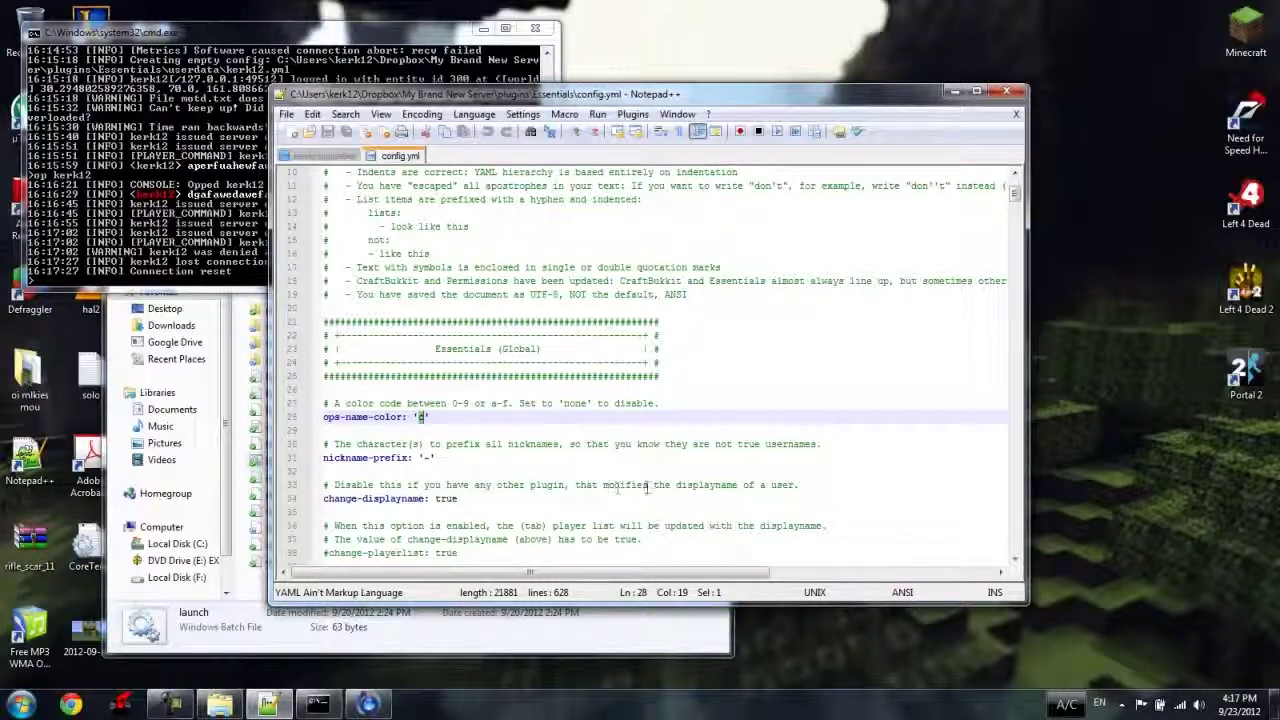
{"action": "left_click_drag", "start_coordinate": [650, 485], "coordinate": [783, 486]}
{"action": "scroll", "coordinate": [783, 486], "scroll_direction": "down", "scroll_amount": 2}
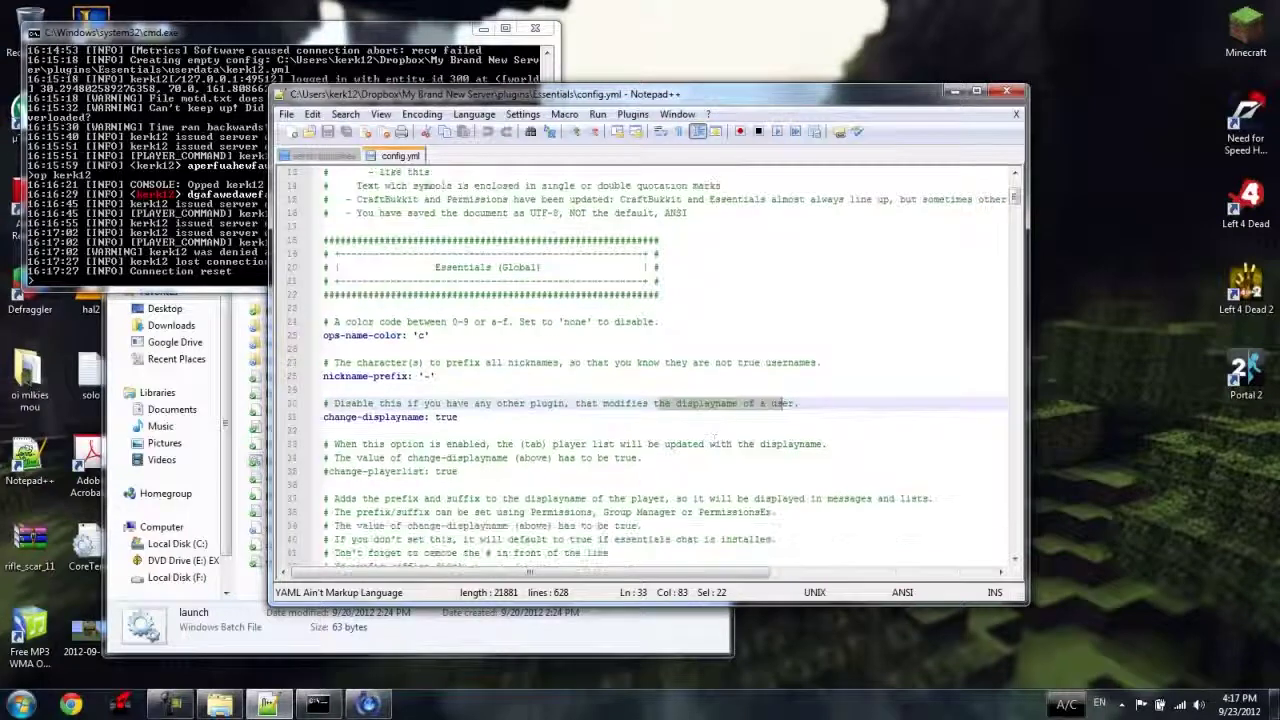
{"action": "scroll", "coordinate": [714, 437], "scroll_direction": "down", "scroll_amount": 4}
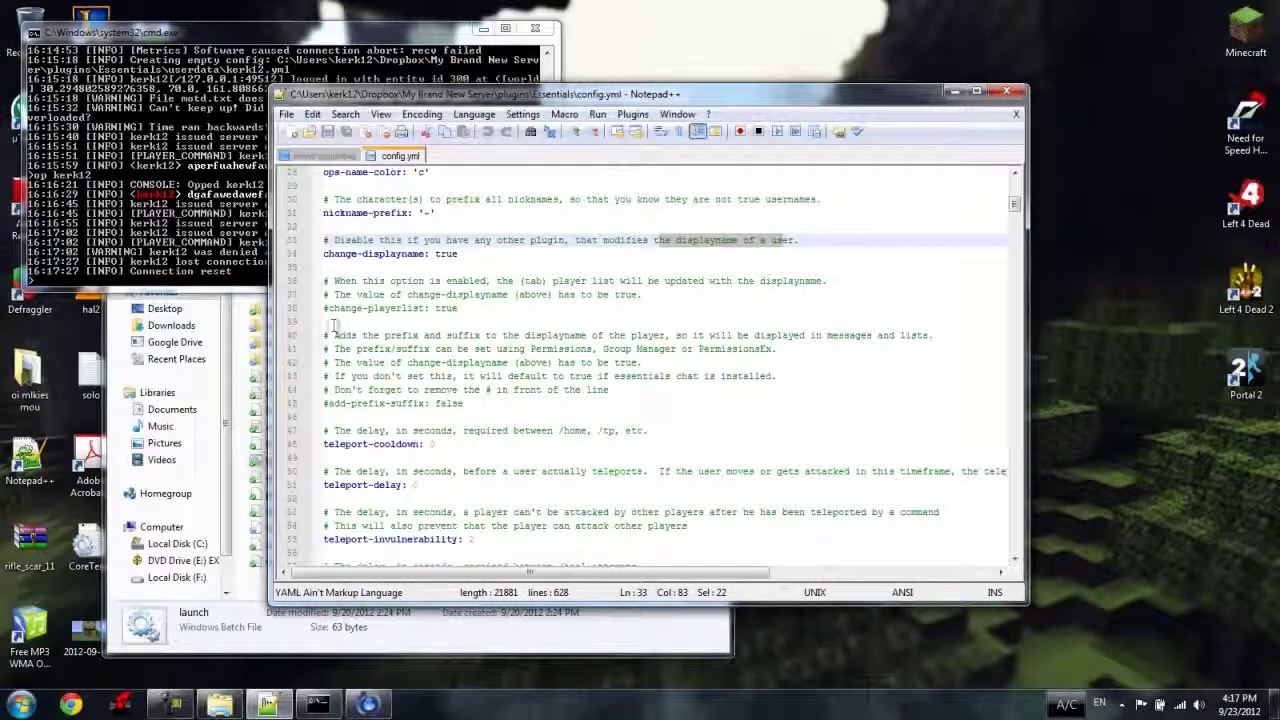
{"action": "left_click", "coordinate": [407, 350]}
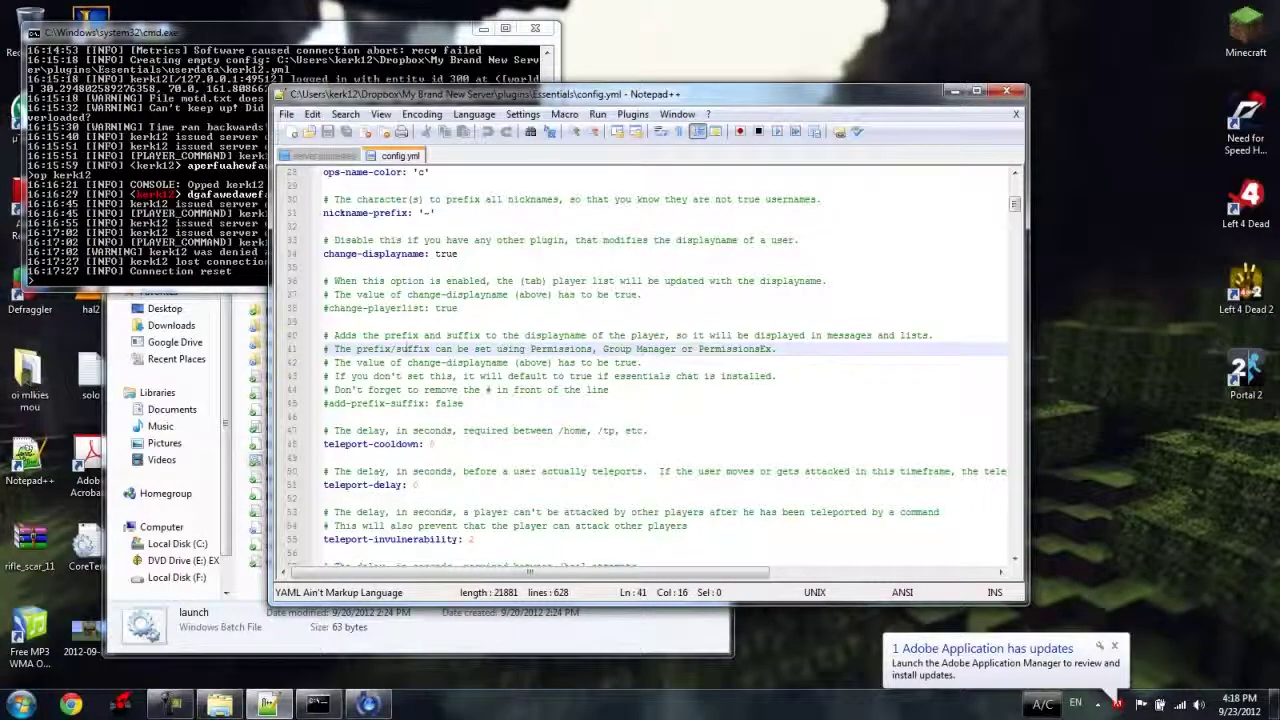
Scroll further through config.yml down to the spawnmob-limit value.
{"action": "scroll", "coordinate": [388, 470], "scroll_direction": "down", "scroll_amount": 1}
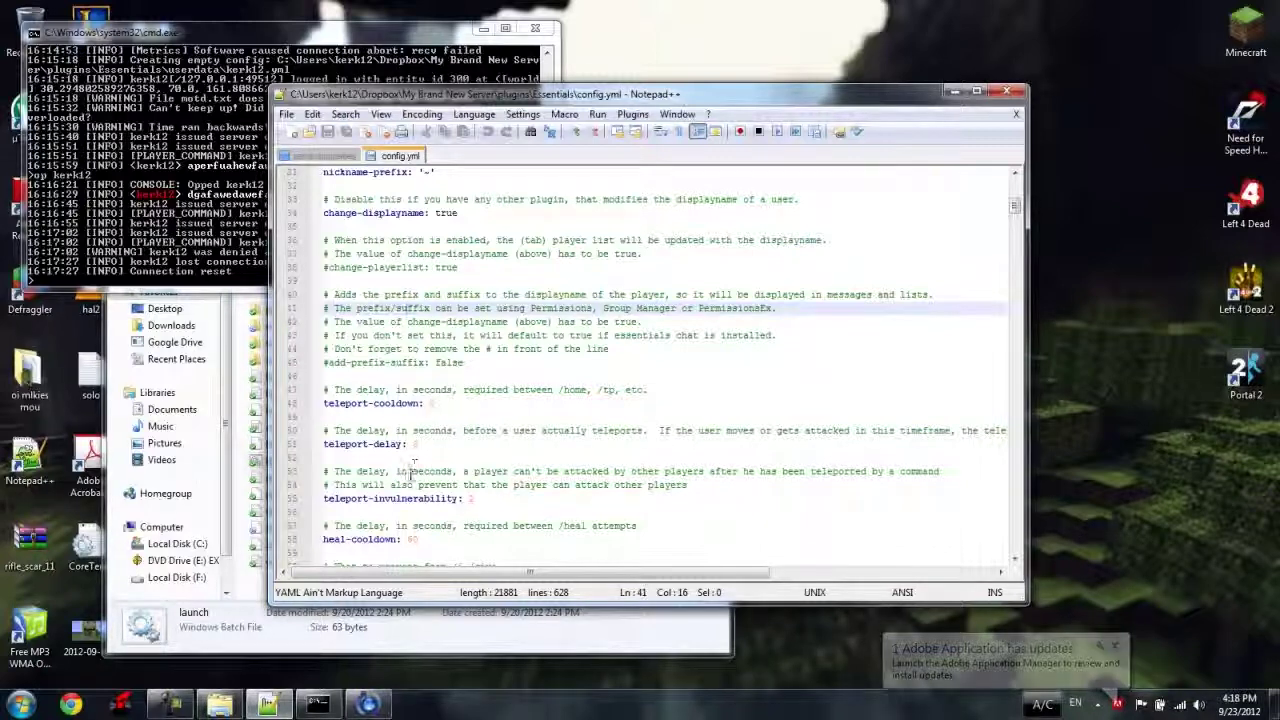
{"action": "scroll", "coordinate": [405, 470], "scroll_direction": "down", "scroll_amount": 1}
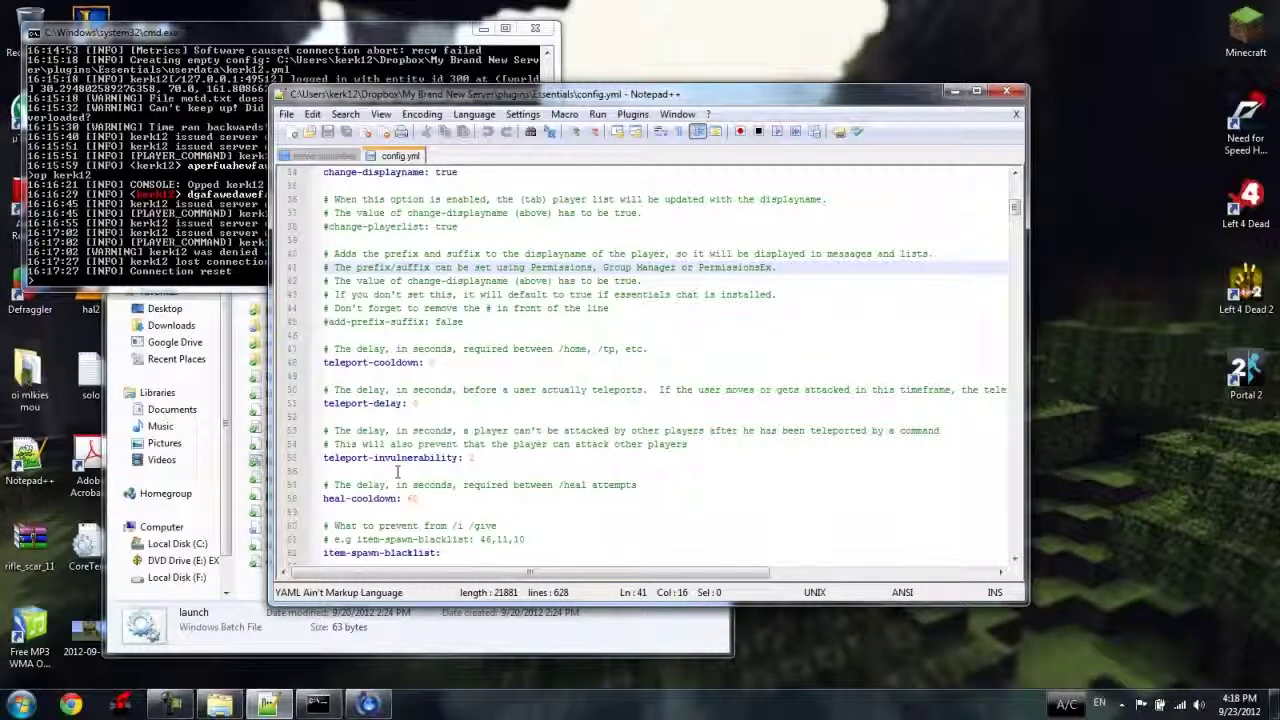
{"action": "scroll", "coordinate": [360, 502], "scroll_direction": "down", "scroll_amount": 3}
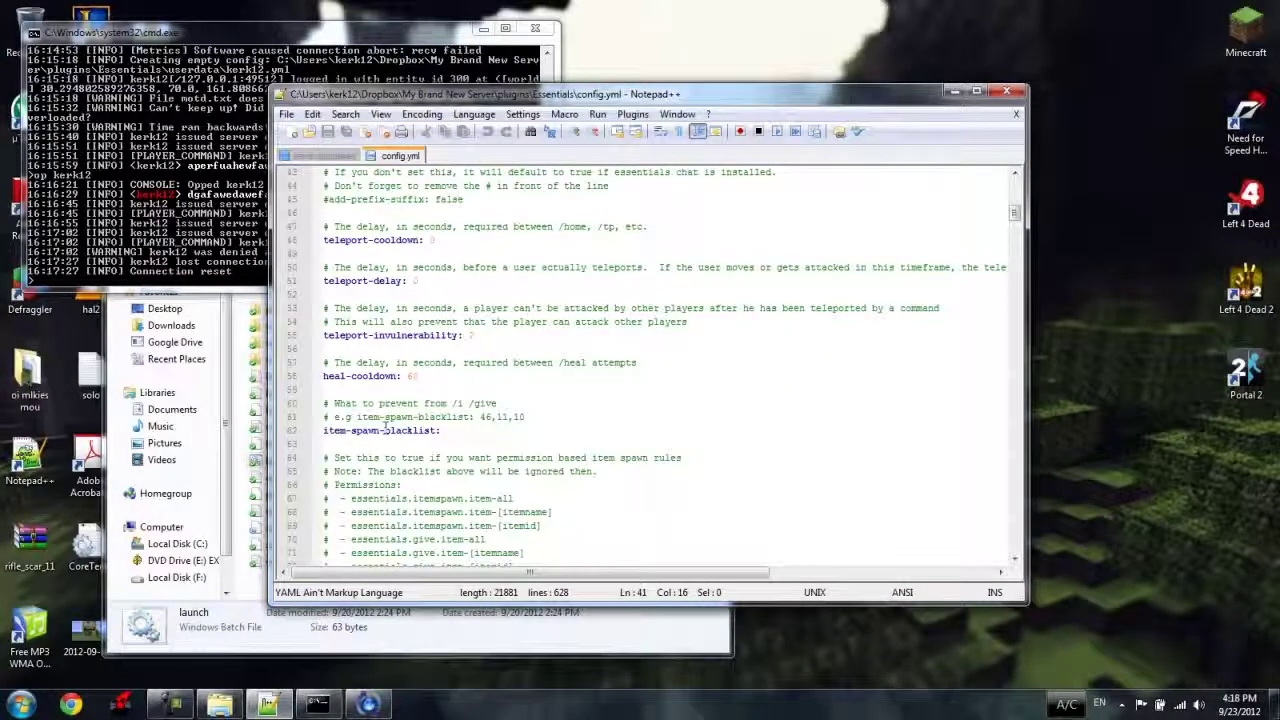
{"action": "scroll", "coordinate": [385, 428], "scroll_direction": "down", "scroll_amount": 2}
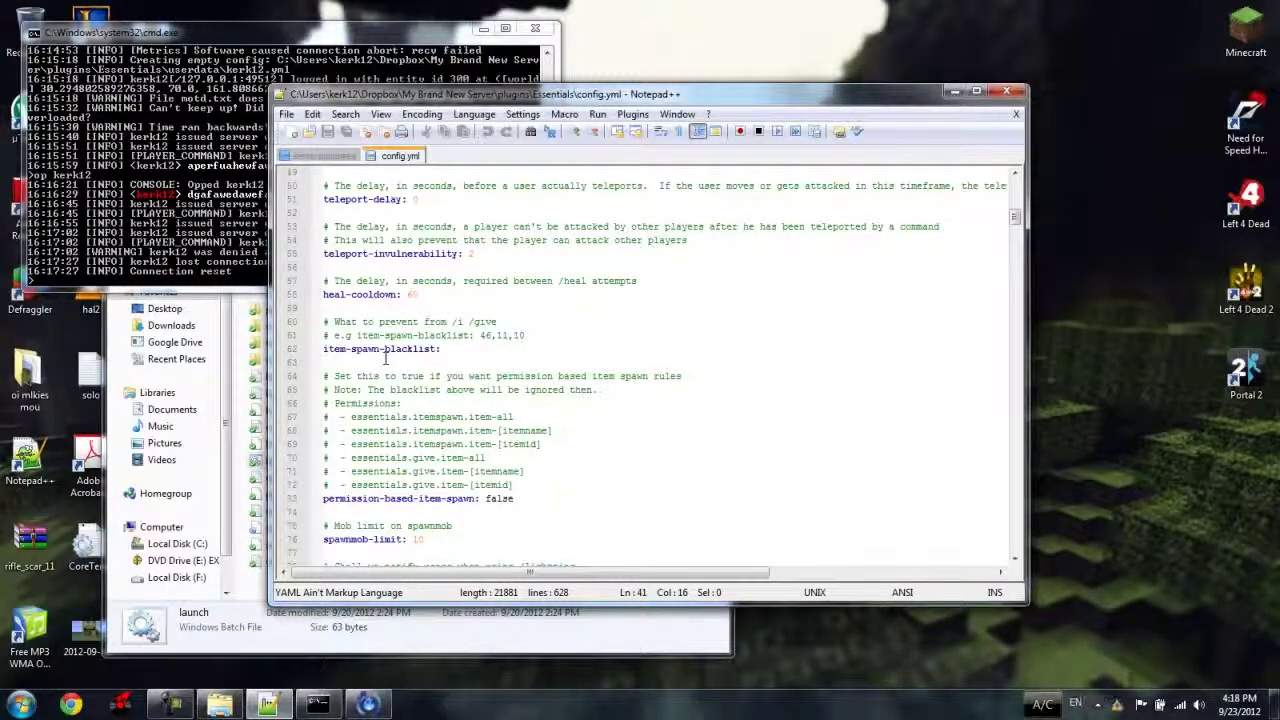
{"action": "scroll", "coordinate": [390, 349], "scroll_direction": "down", "scroll_amount": 1}
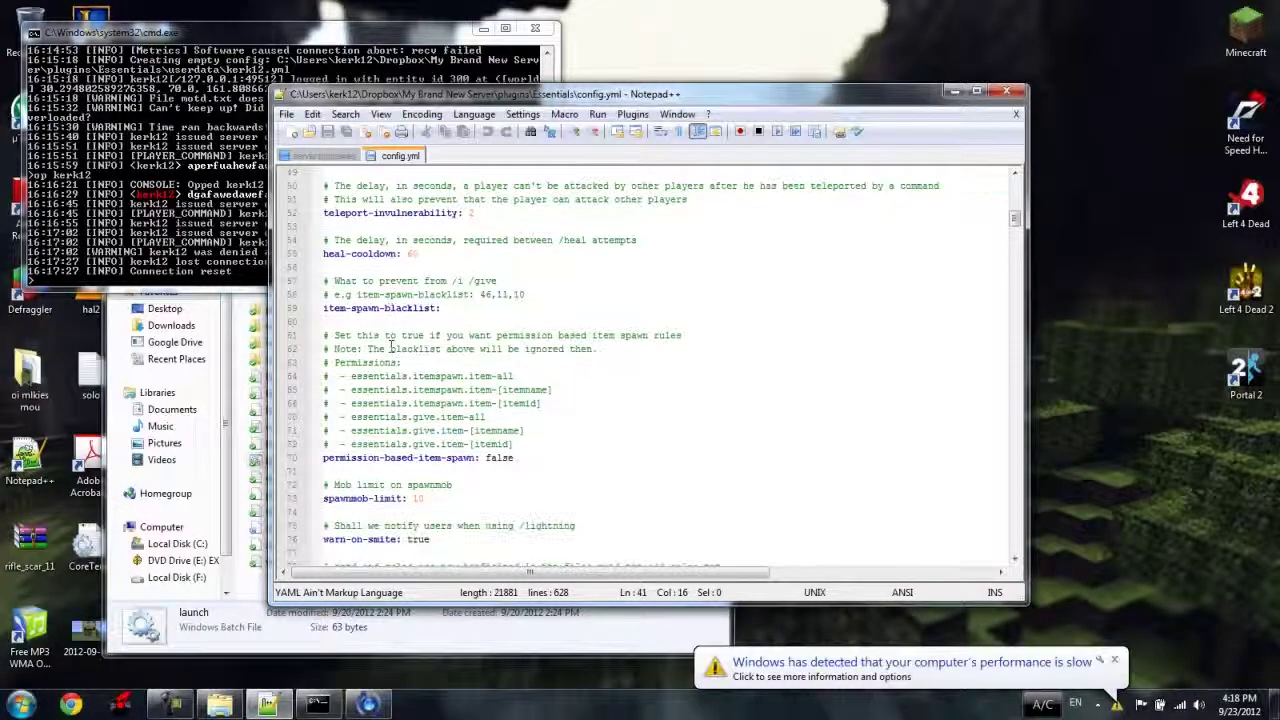
{"action": "scroll", "coordinate": [405, 344], "scroll_direction": "down", "scroll_amount": 1}
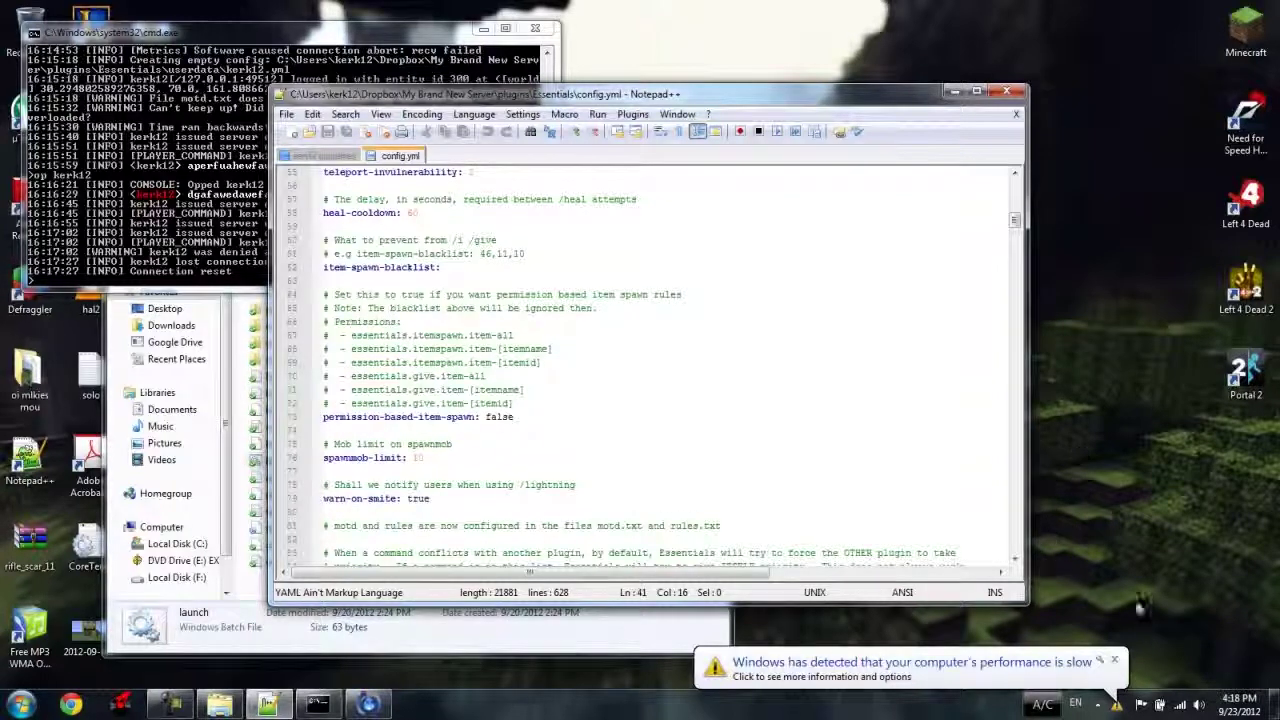
{"action": "left_click", "coordinate": [1114, 661]}
{"action": "left_click", "coordinate": [414, 457]}
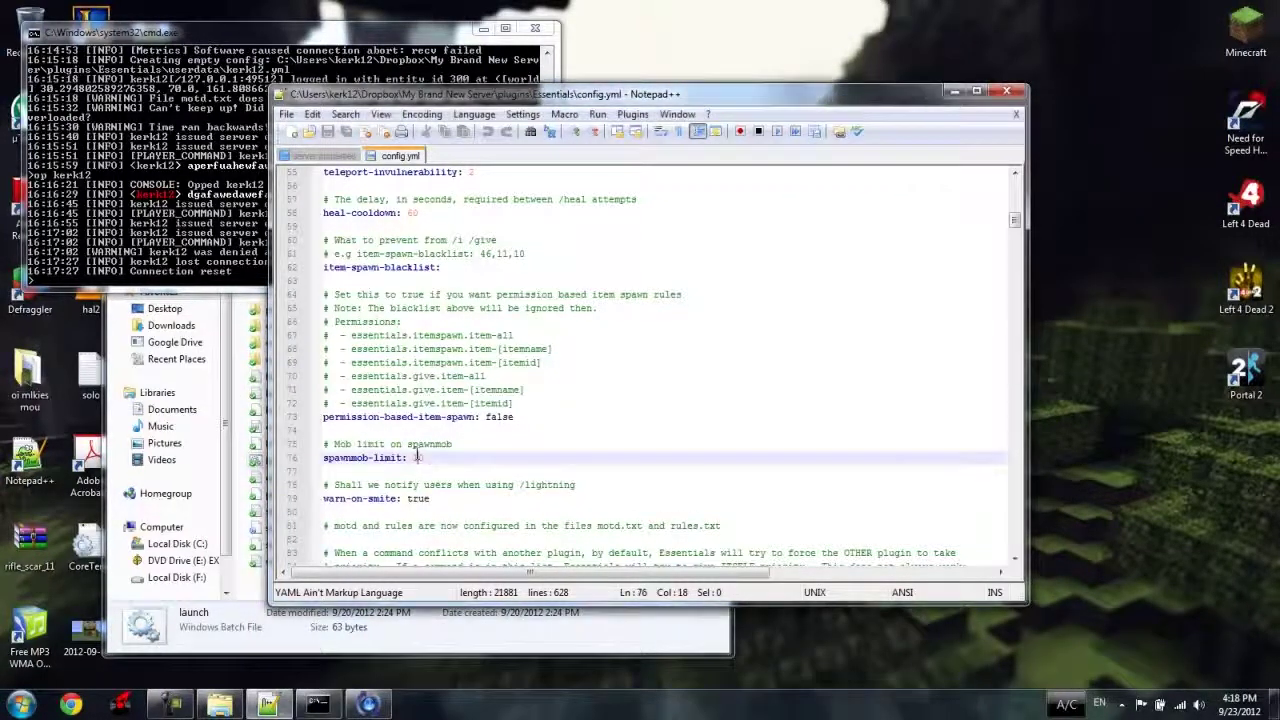
{"action": "scroll", "coordinate": [416, 450], "scroll_direction": "down", "scroll_amount": 1}
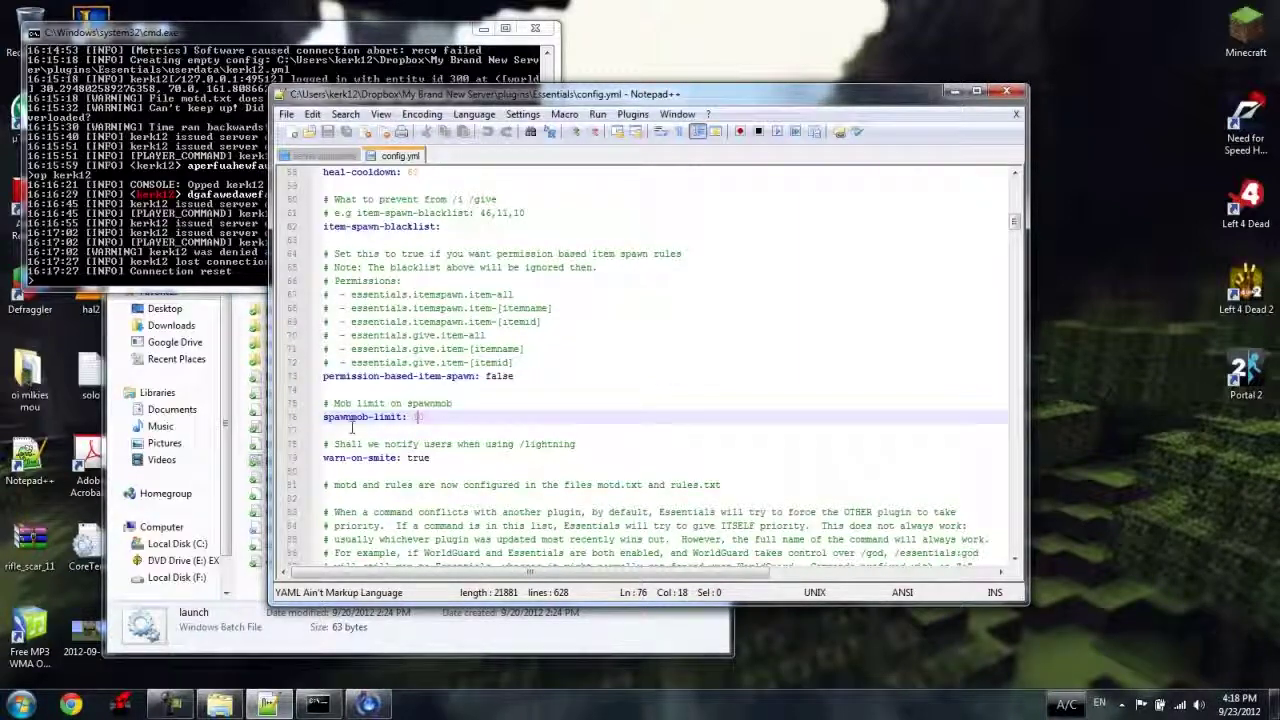
{"action": "left_click", "coordinate": [1245, 35]}
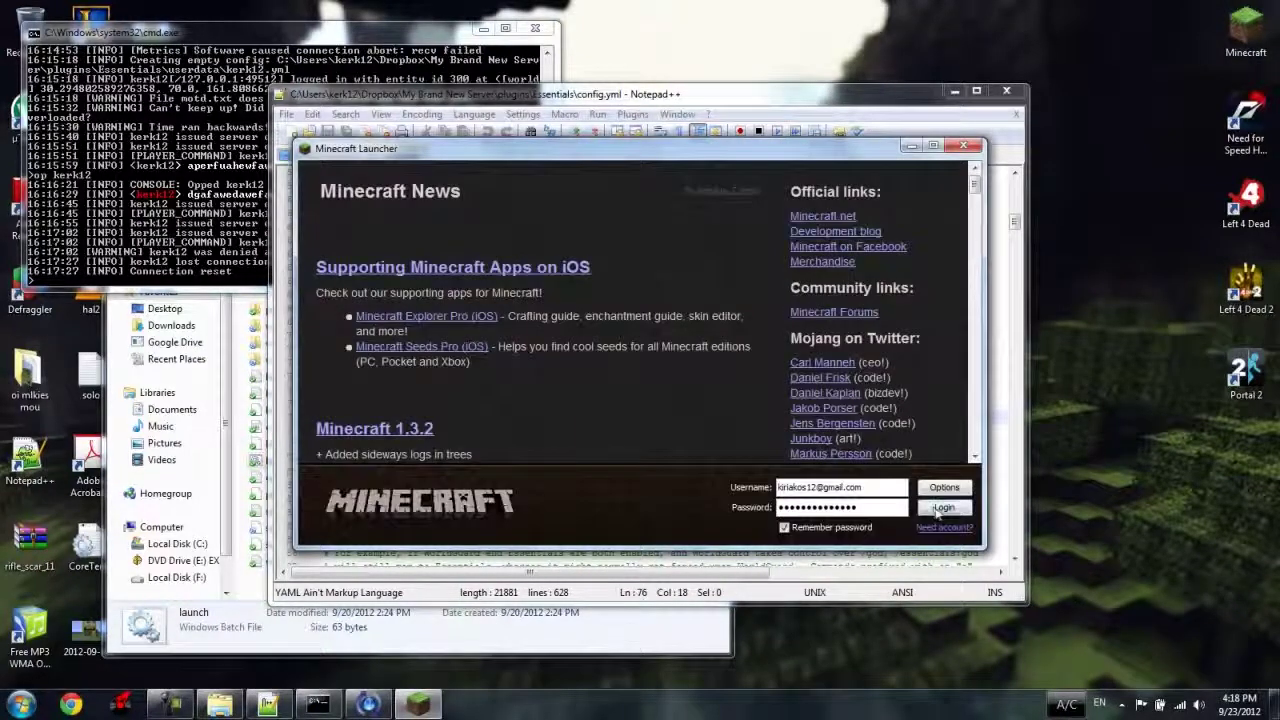
Log in to Minecraft and try a Direct Connect to localhost from the Multiplayer screen.
{"action": "left_click", "coordinate": [935, 505]}
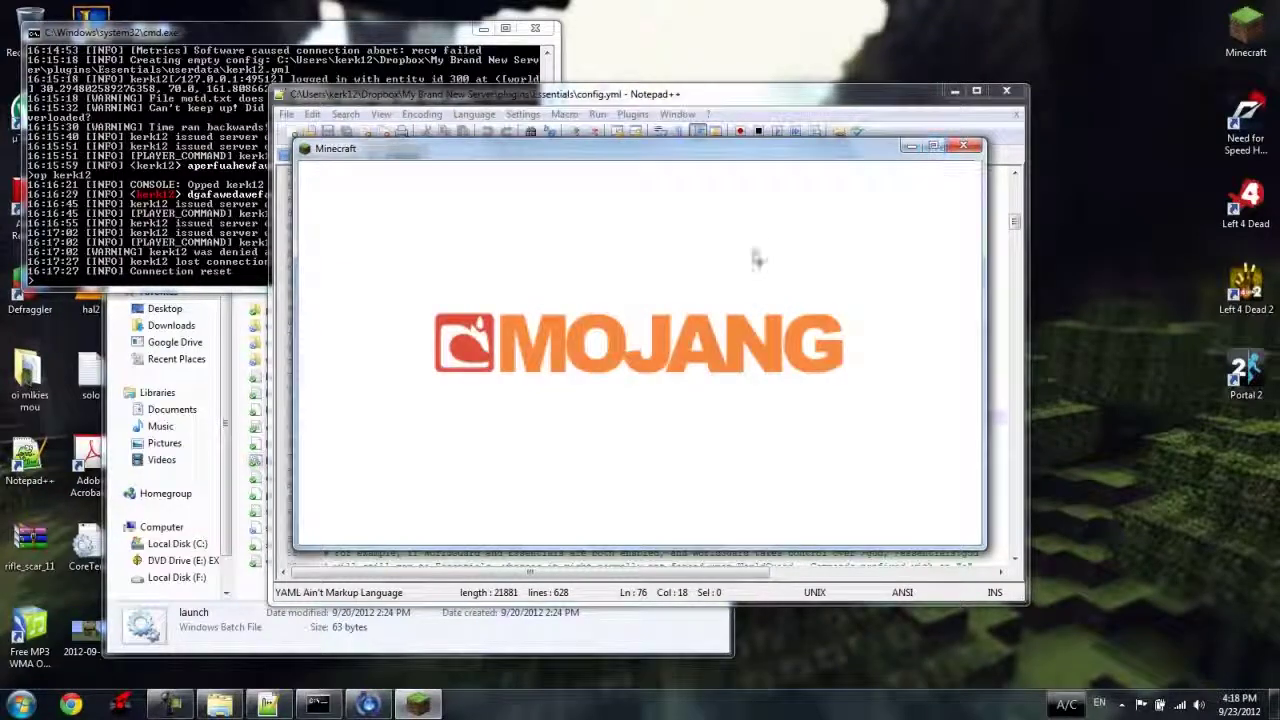
{"action": "left_click", "coordinate": [662, 398]}
{"action": "left_click", "coordinate": [650, 305]}
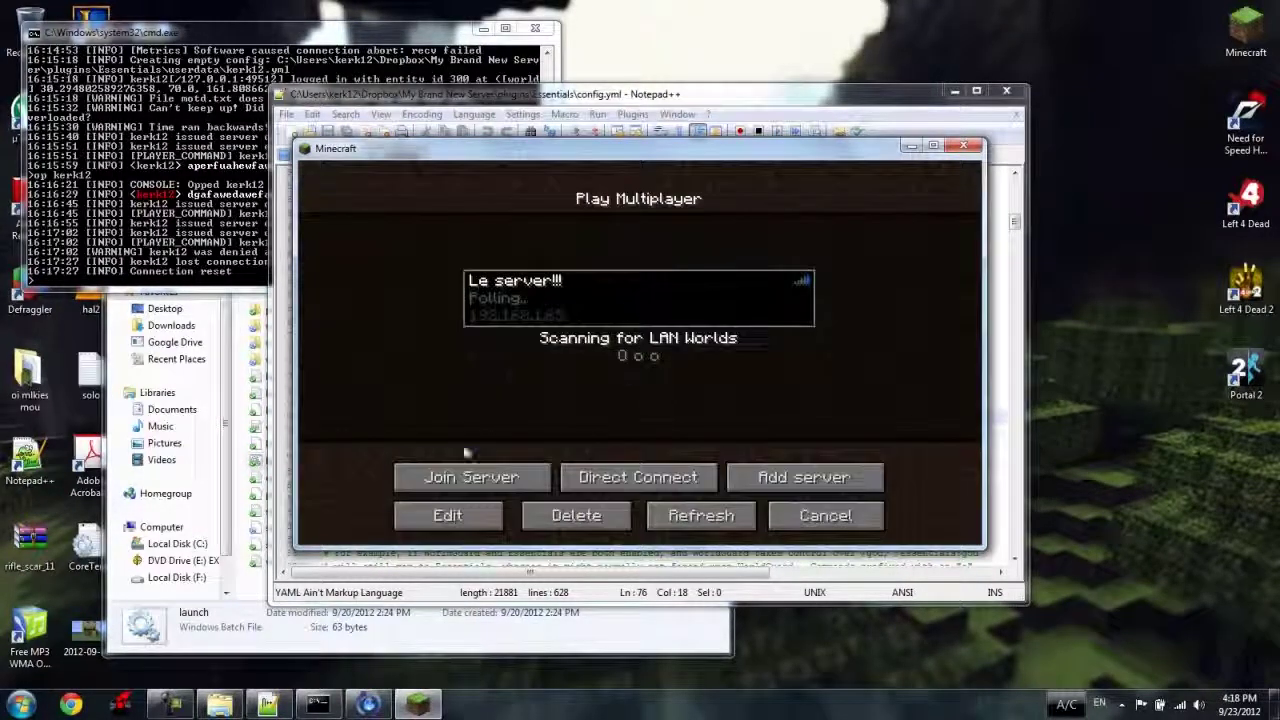
{"action": "left_click", "coordinate": [698, 485]}
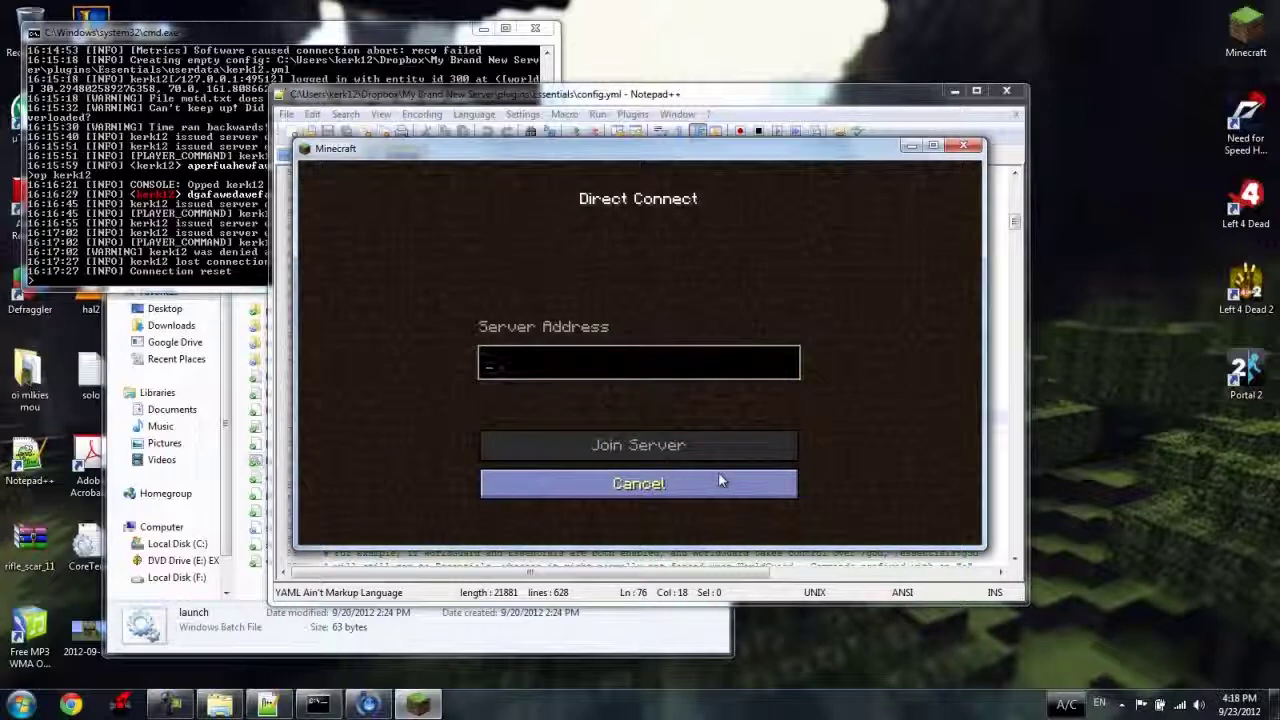
{"action": "type", "text": "localhostr\\"}
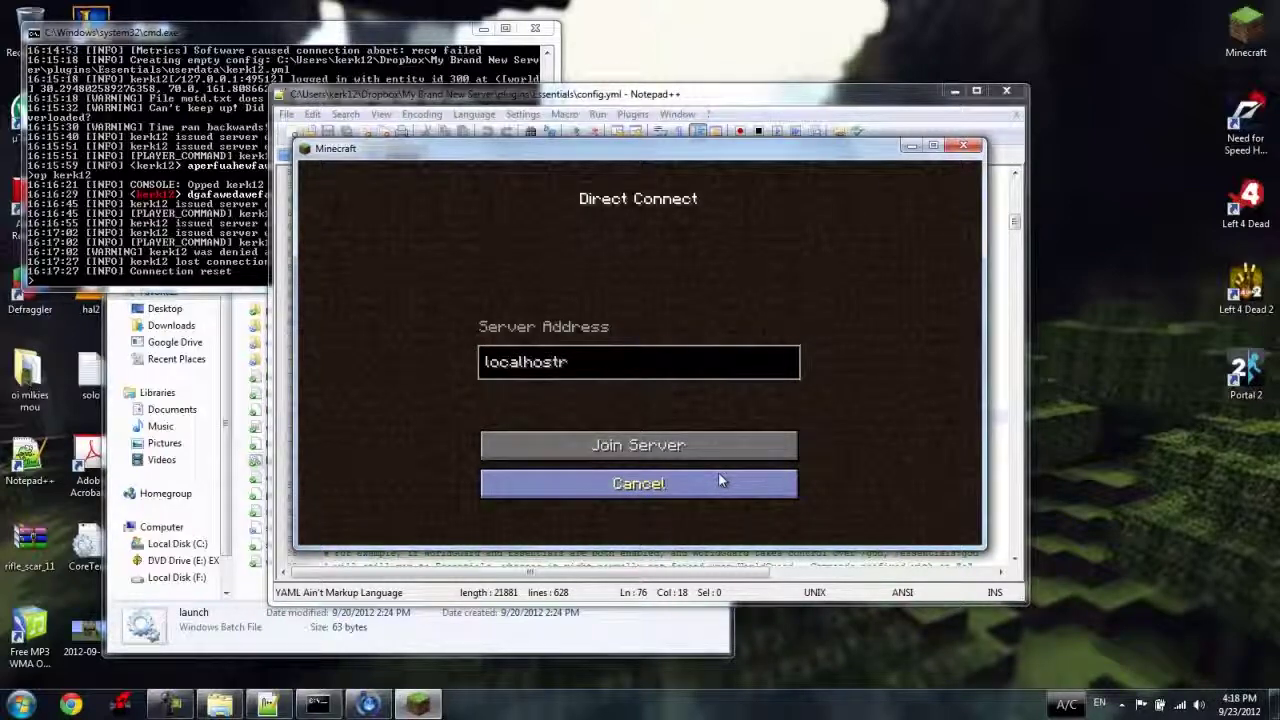
{"action": "key", "text": "BackSpace"}
{"action": "key", "text": "BackSpace"}
{"action": "key", "text": "Return"}
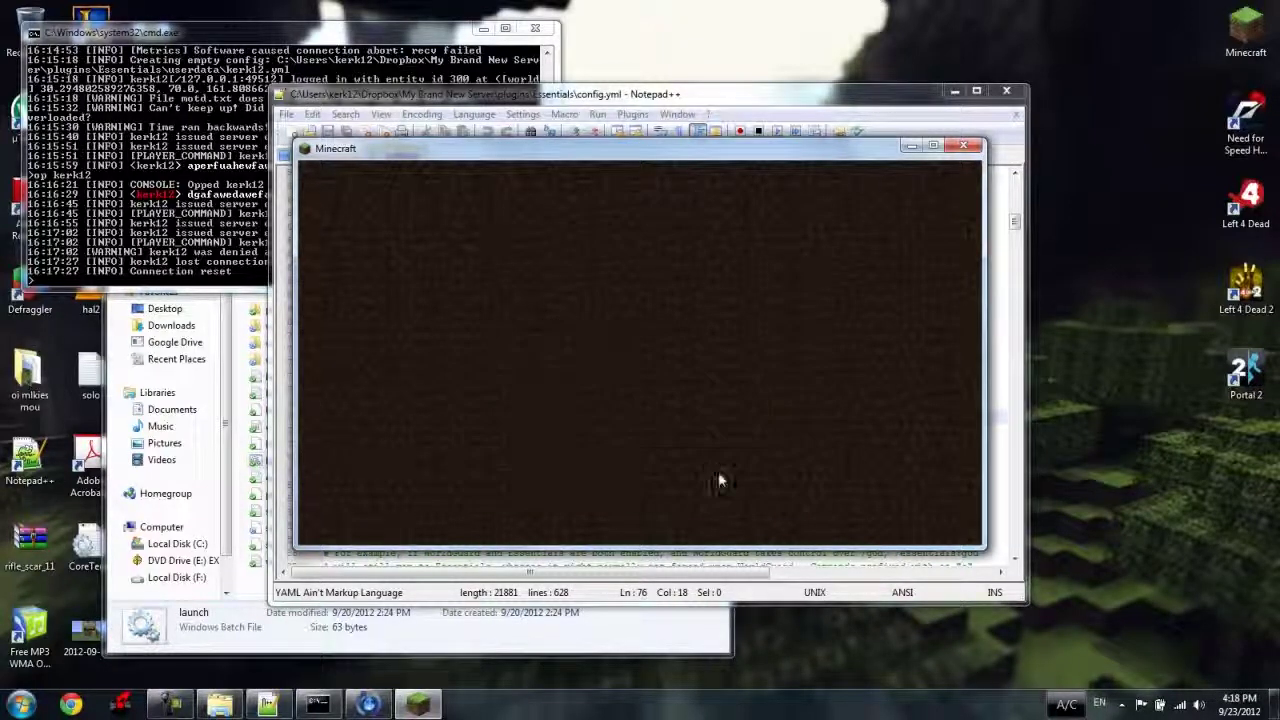
Cancel the failed attempt, correct the address to localhost, and join the local server.
{"action": "left_click", "coordinate": [720, 481]}
{"action": "left_click", "coordinate": [640, 388]}
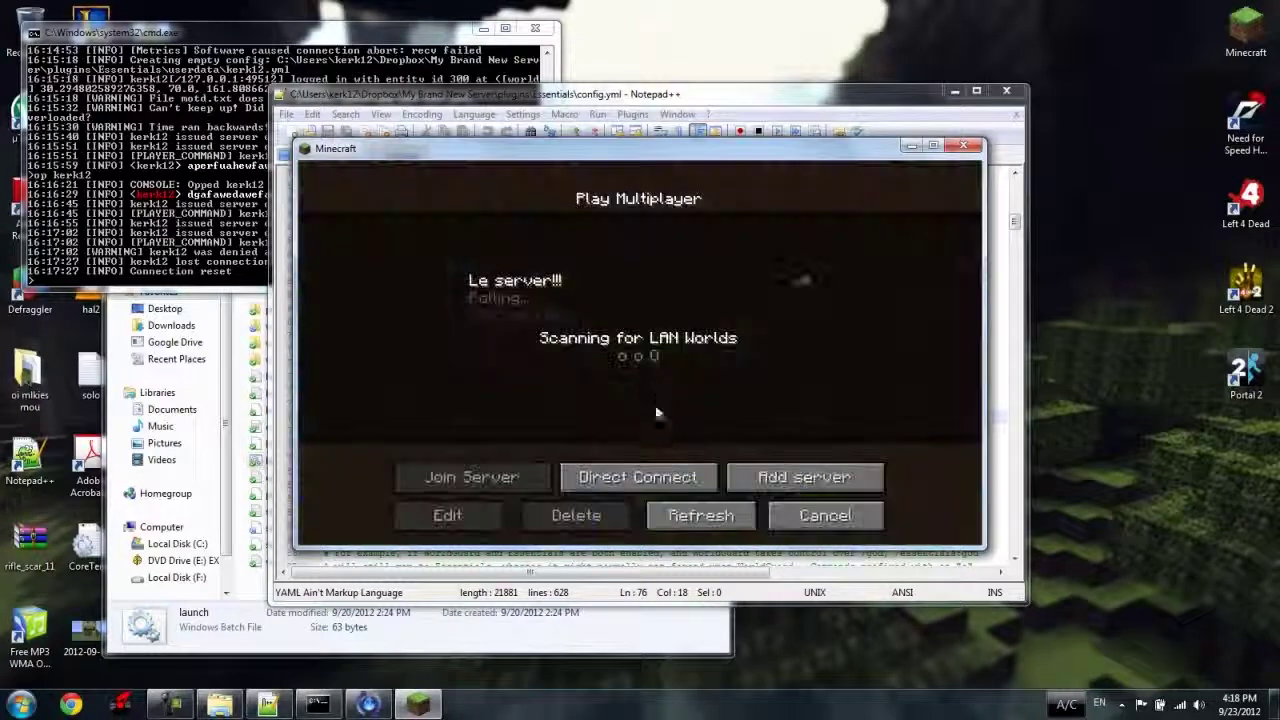
{"action": "left_click", "coordinate": [640, 479]}
{"action": "key", "text": "BackSpace"}
{"action": "key", "text": "Return"}
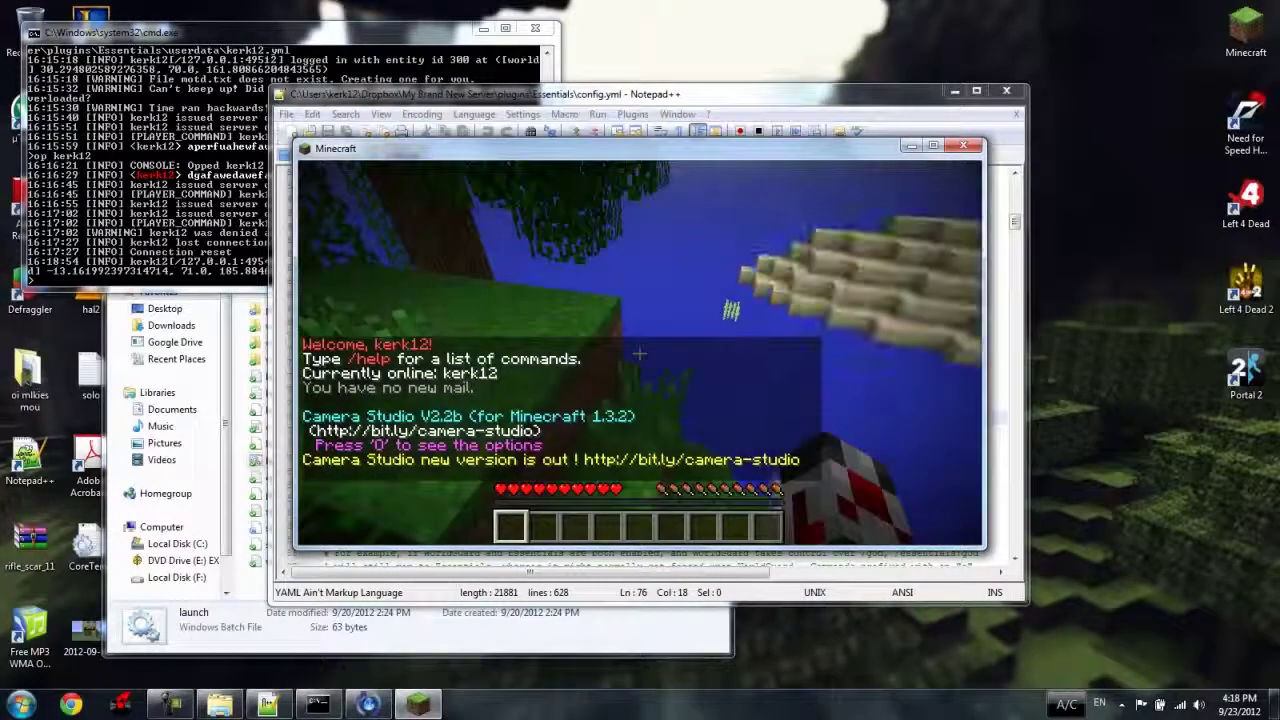
{"action": "key", "text": "Escape"}
Op the player again from the server console, then go back into the game.
{"action": "left_click", "coordinate": [188, 173]}
{"action": "type", "text": "s"}
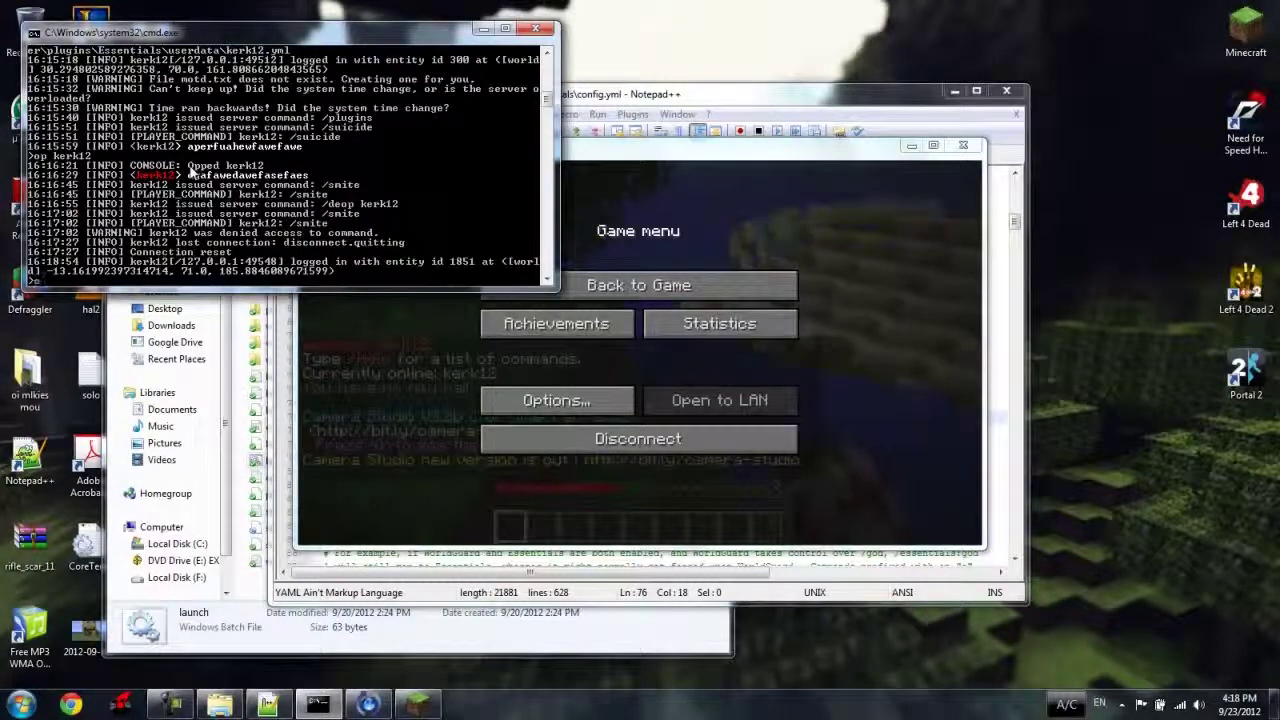
{"action": "type", "text": "p kerk12"}
{"action": "key", "text": "Return"}
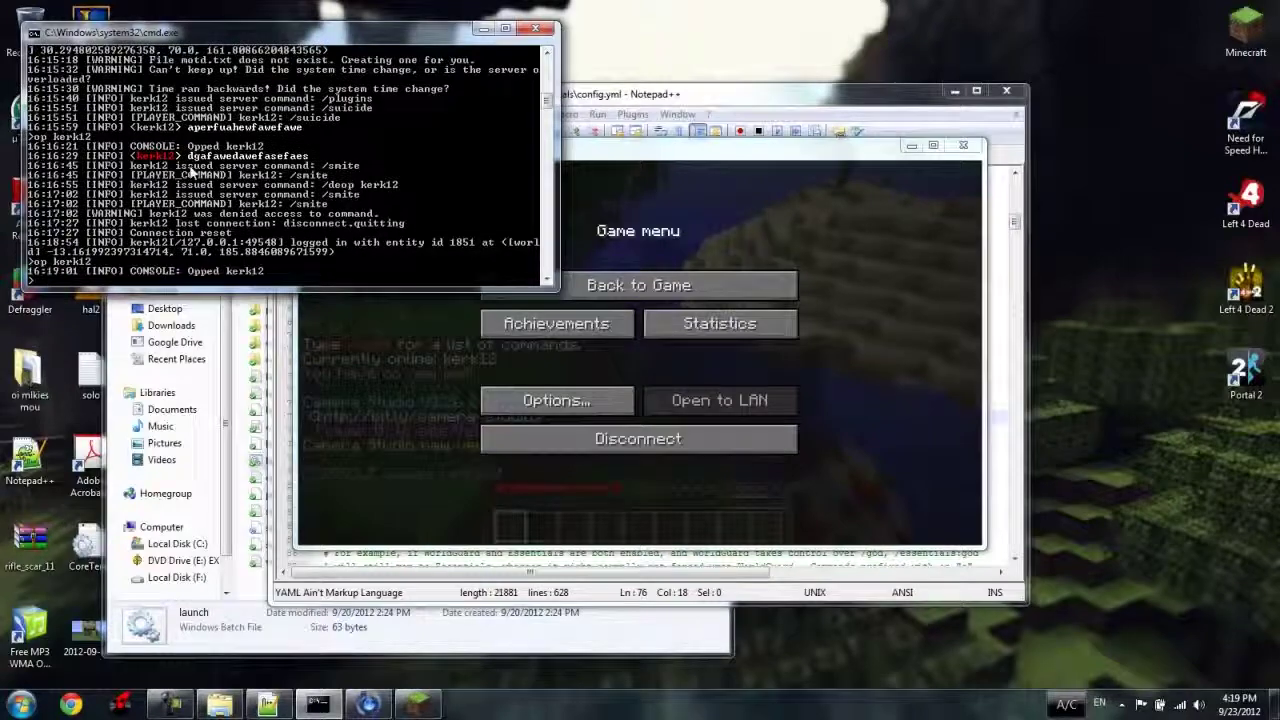
{"action": "left_click", "coordinate": [638, 285]}
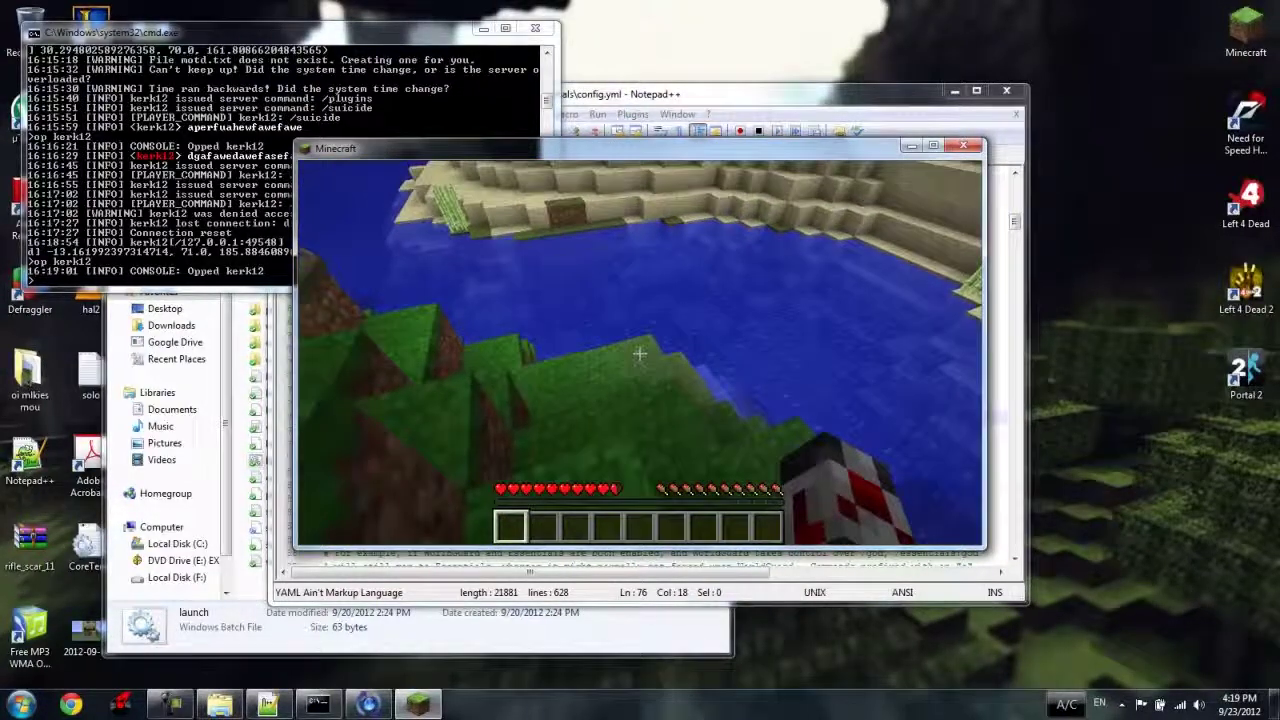
{"action": "key", "text": "t"}
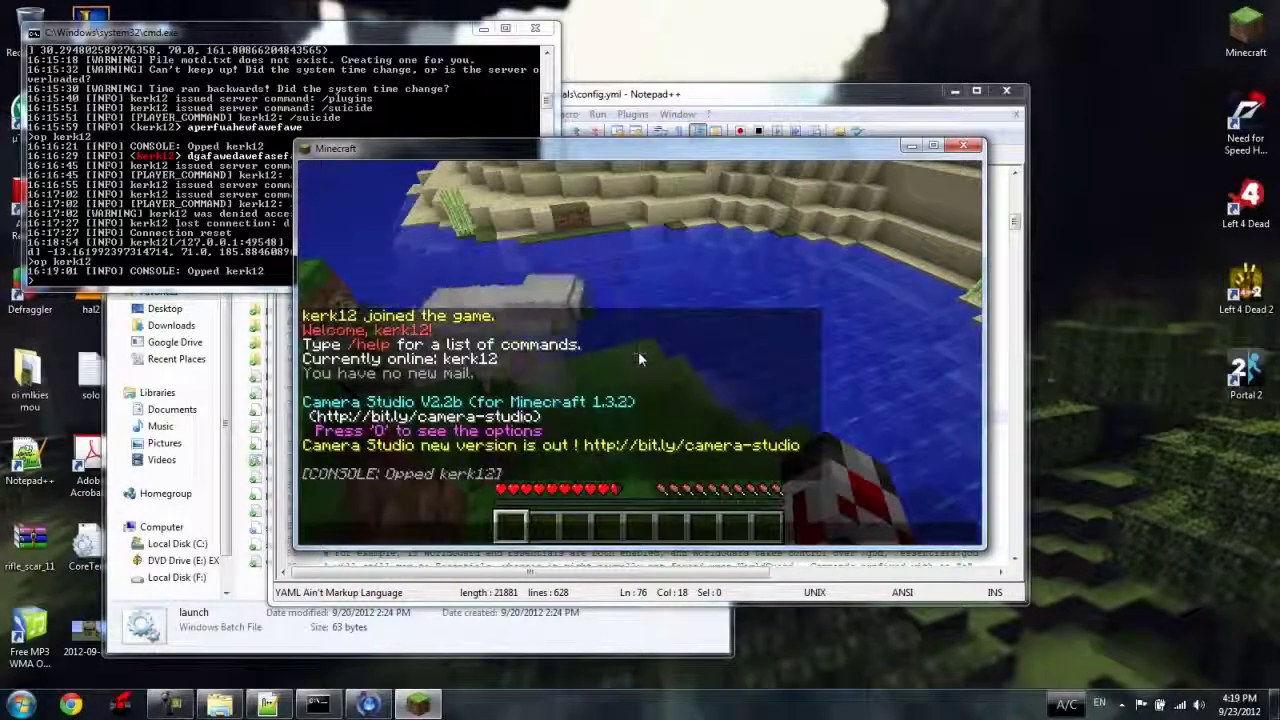
Spawn five sheep beside the player with /spawnmob sheep 5.
{"action": "type", "text": "/"}
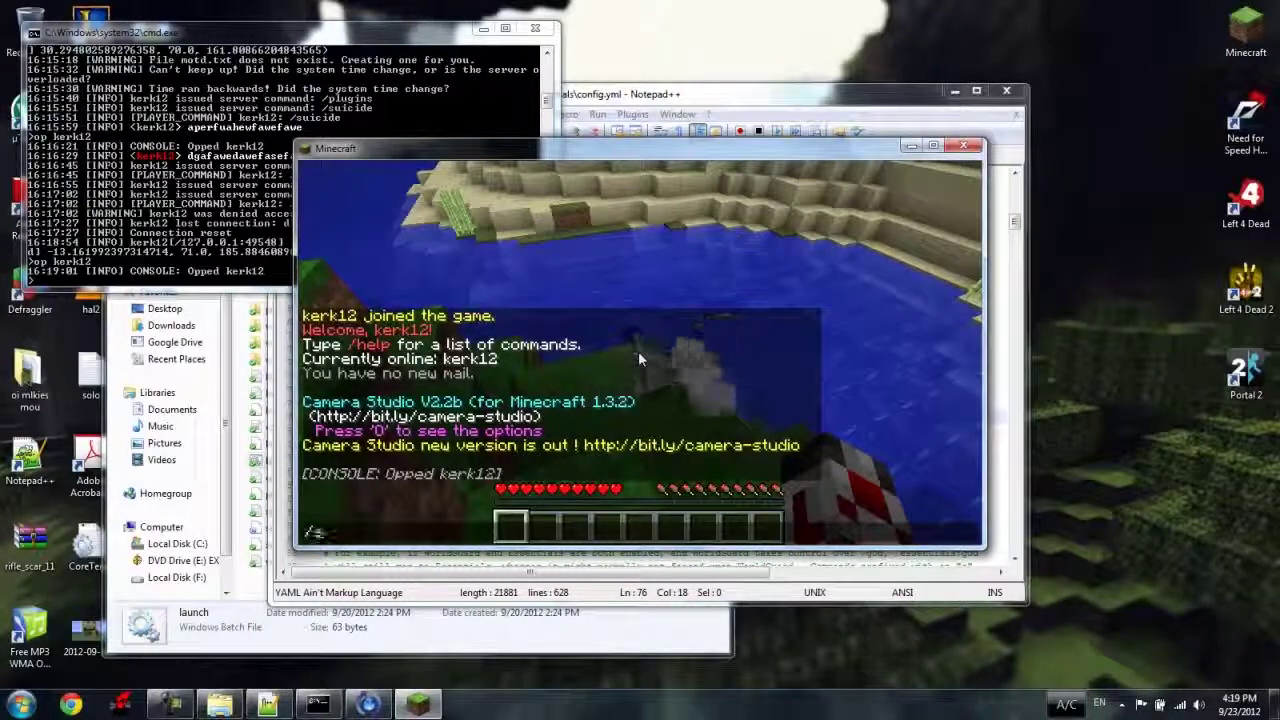
{"action": "type", "text": "spawnmob sheep"}
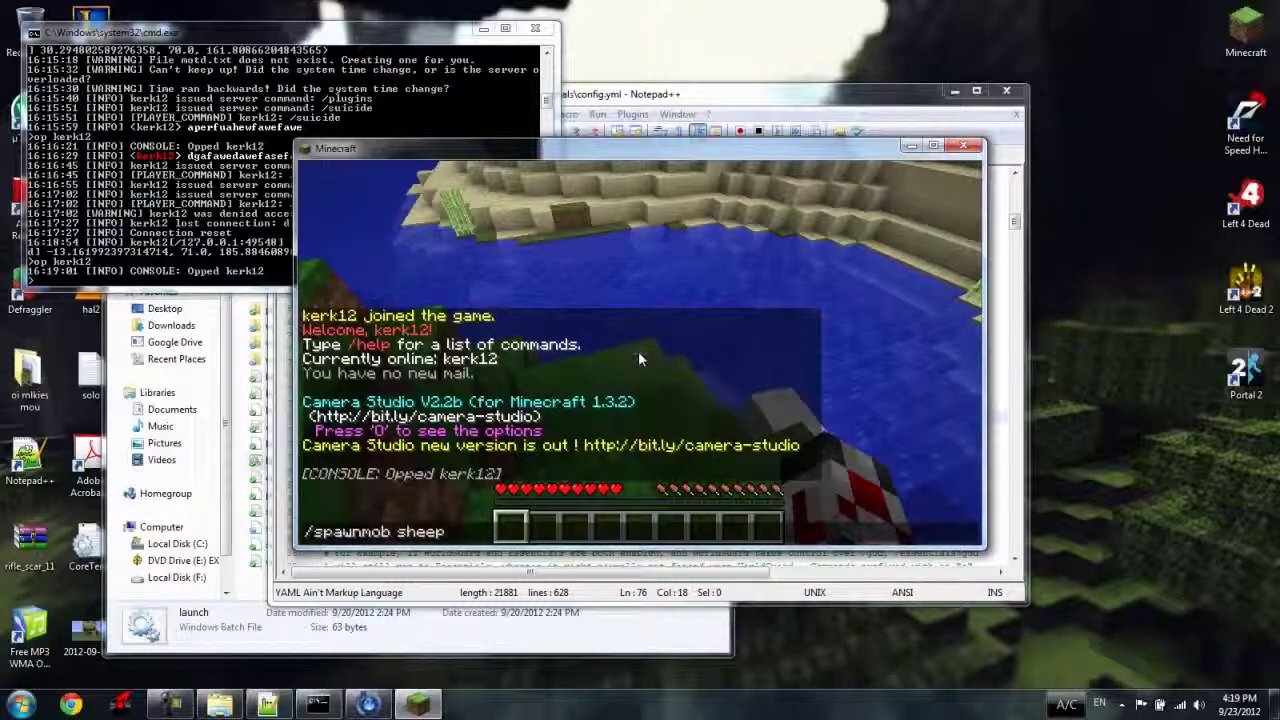
{"action": "type", "text": " 5"}
{"action": "key", "text": "Return"}
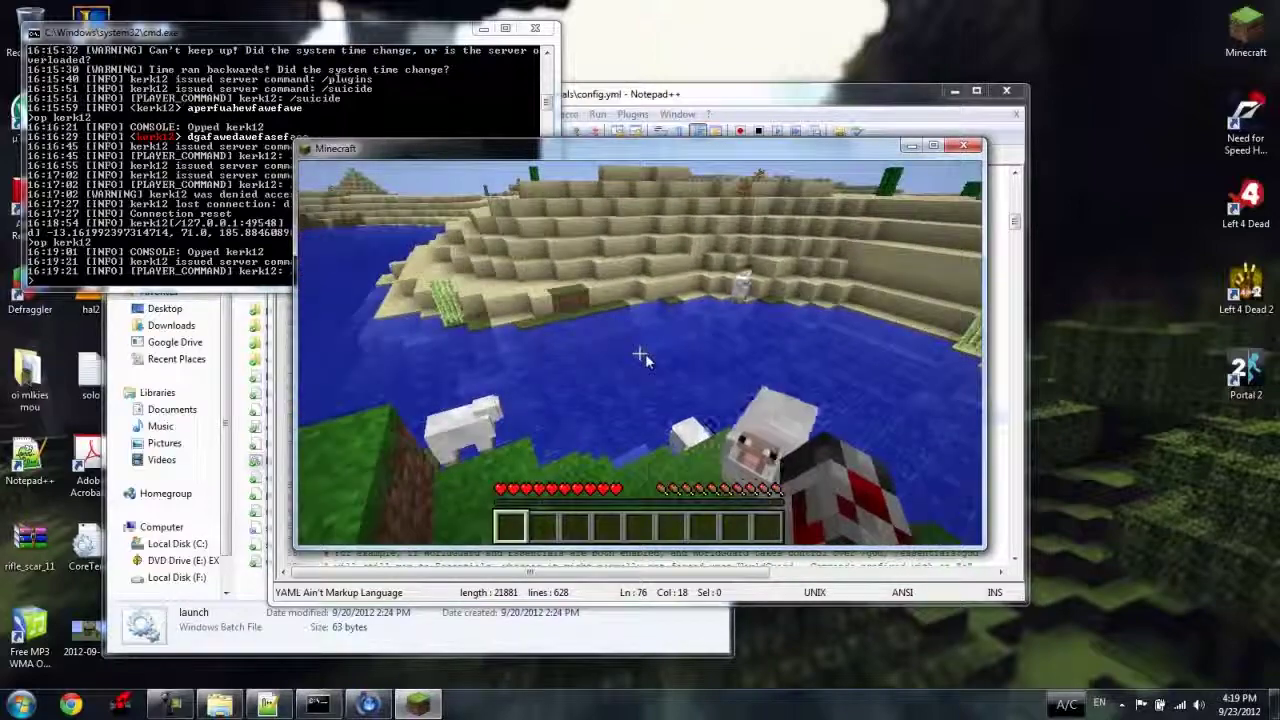
{"action": "key", "text": "t"}
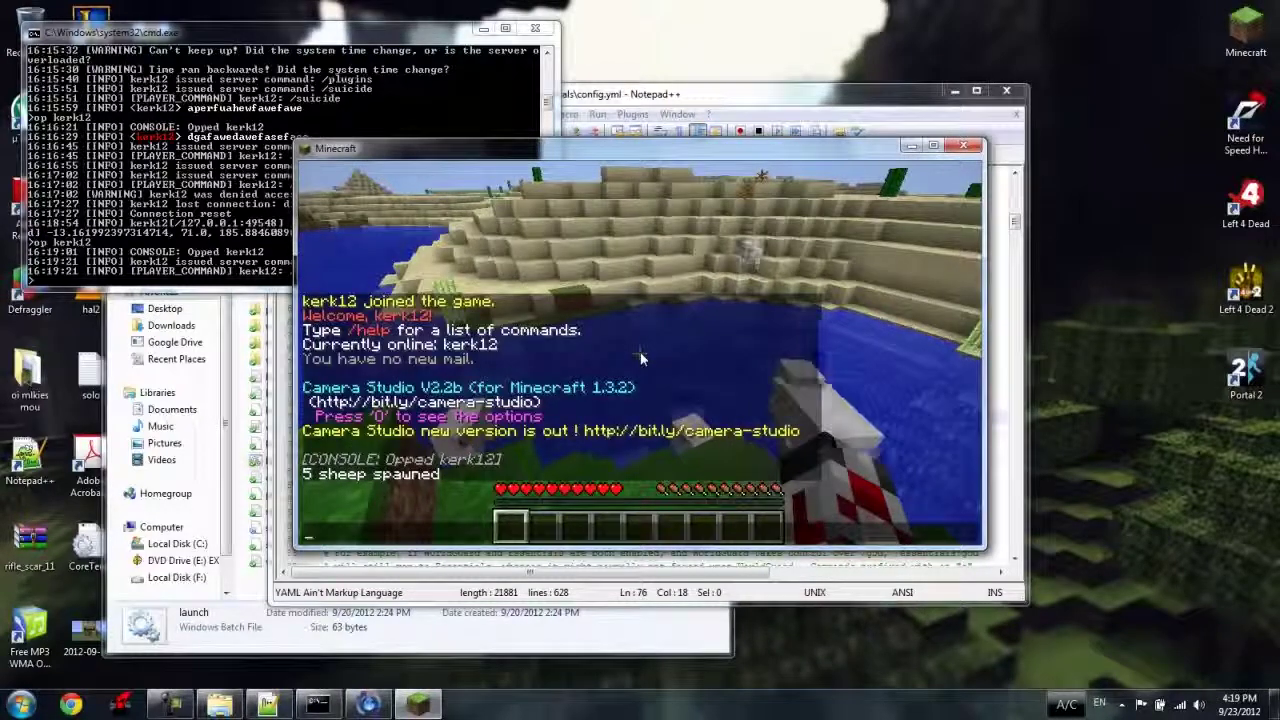
Give the player five gold ingots with /give and goldingot, correcting typos first.
{"action": "type", "text": "/give "}
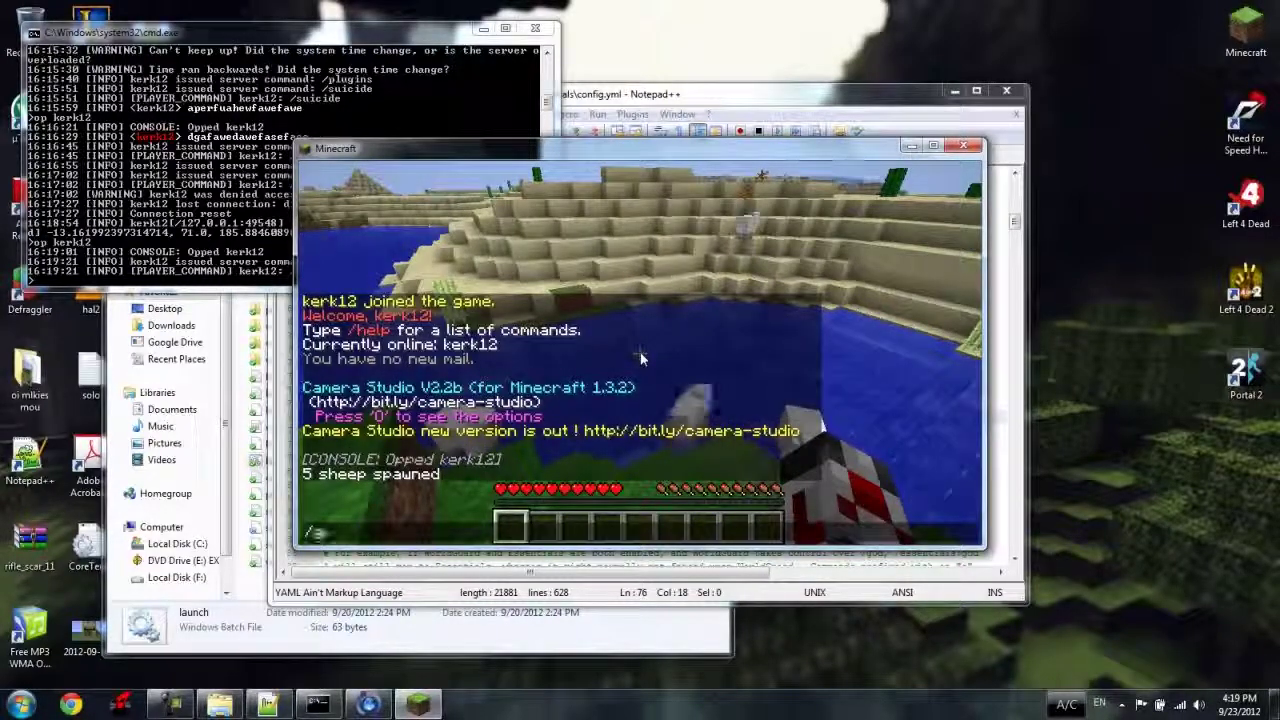
{"action": "type", "text": "aweaefaf"}
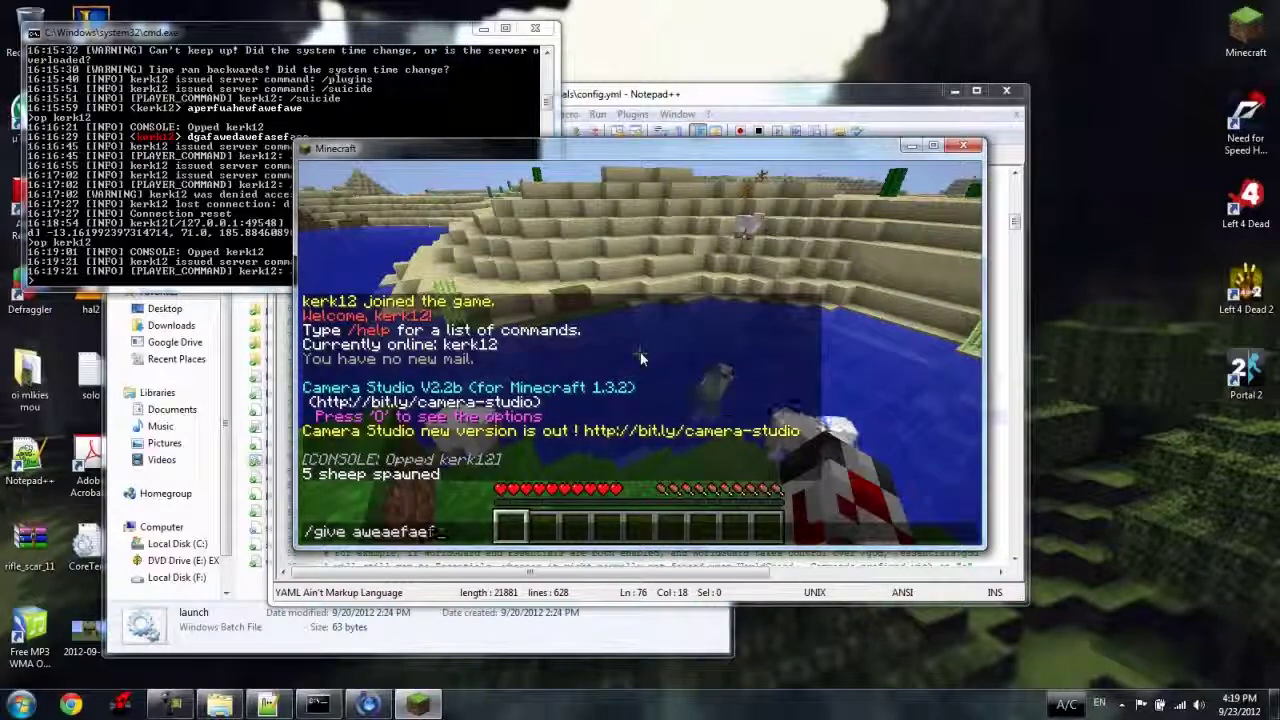
{"action": "key", "text": "BackSpace"}
{"action": "key", "text": "BackSpace"}
{"action": "key", "text": "BackSpace"}
{"action": "key", "text": "BackSpace"}
{"action": "key", "text": "BackSpace"}
{"action": "key", "text": "BackSpace"}
{"action": "type", "text": "12341234"}
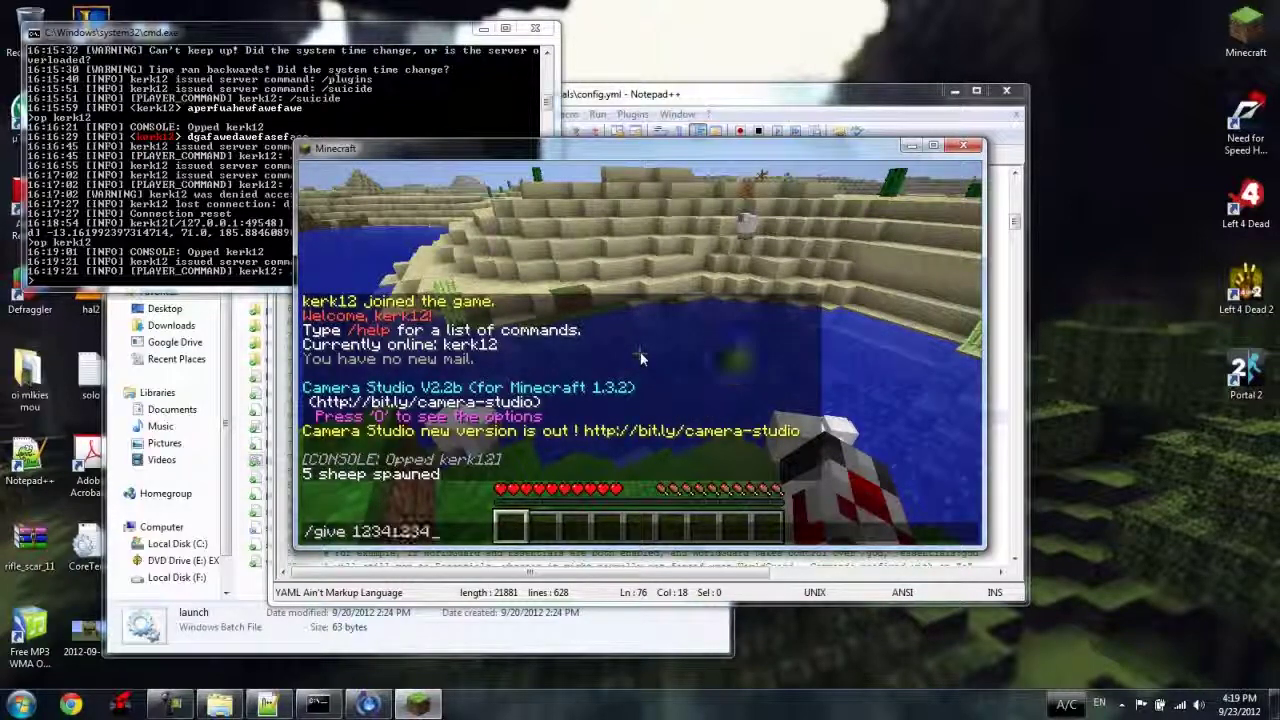
{"action": "key", "text": "BackSpace"}
{"action": "key", "text": "BackSpace"}
{"action": "key", "text": "BackSpace"}
{"action": "key", "text": "BackSpace"}
{"action": "key", "text": "BackSpace"}
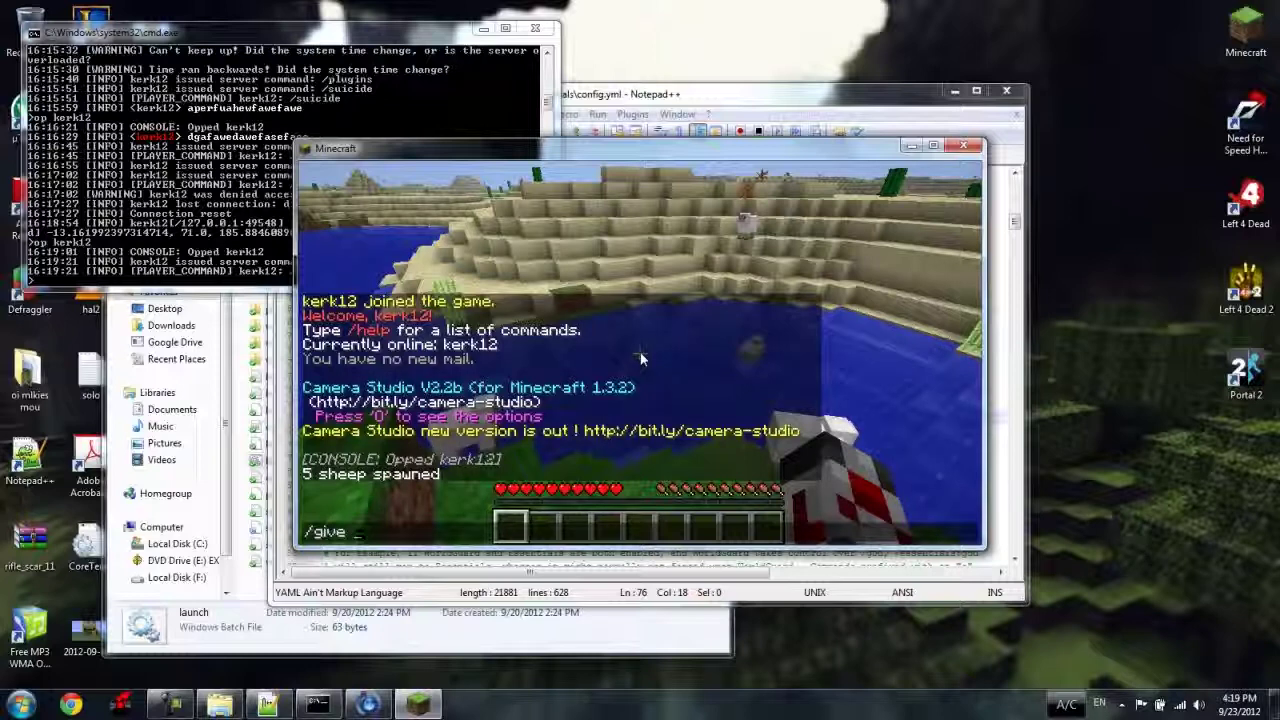
{"action": "type", "text": "kerk12"}
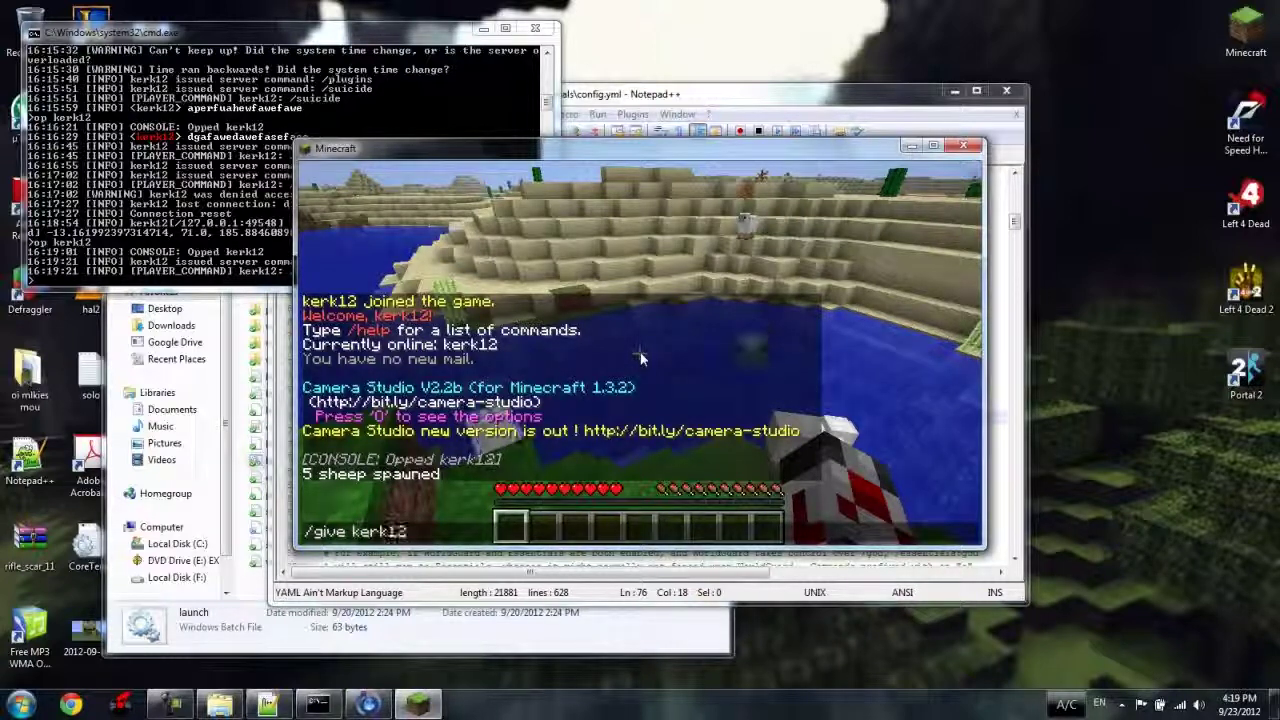
{"action": "type", "text": " golding"}
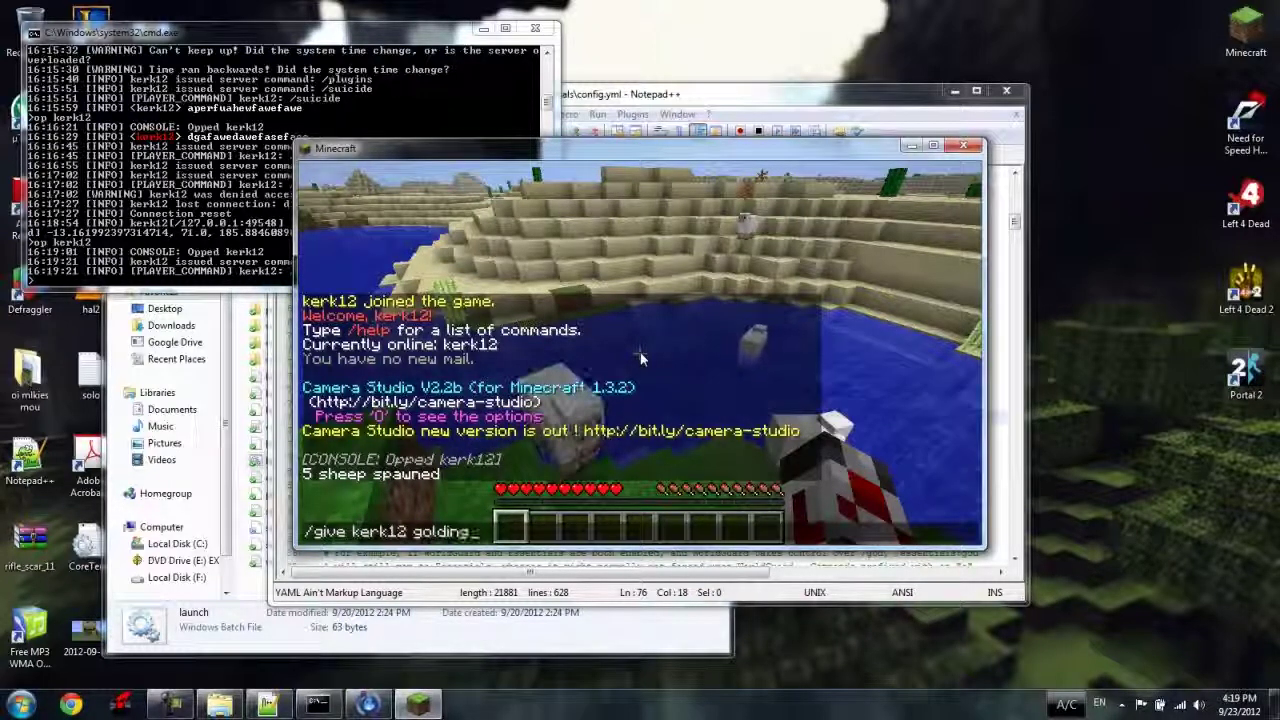
{"action": "type", "text": "ot 5"}
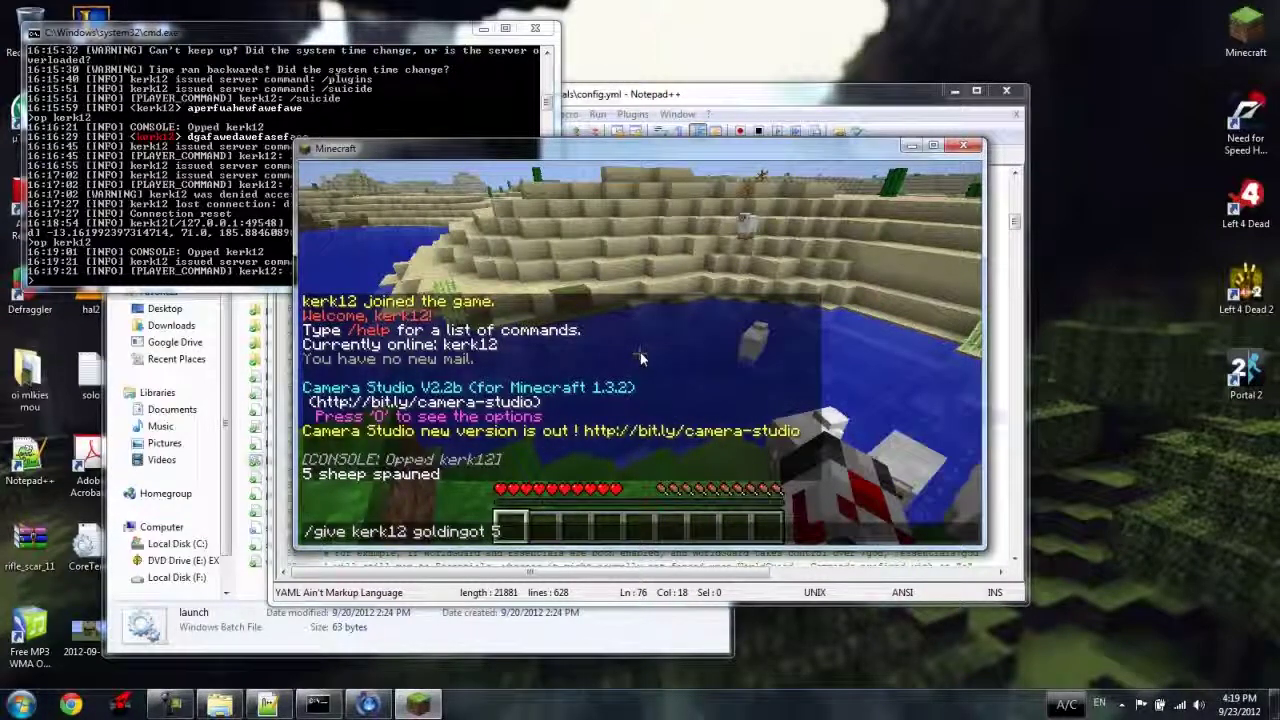
{"action": "key", "text": "Return"}
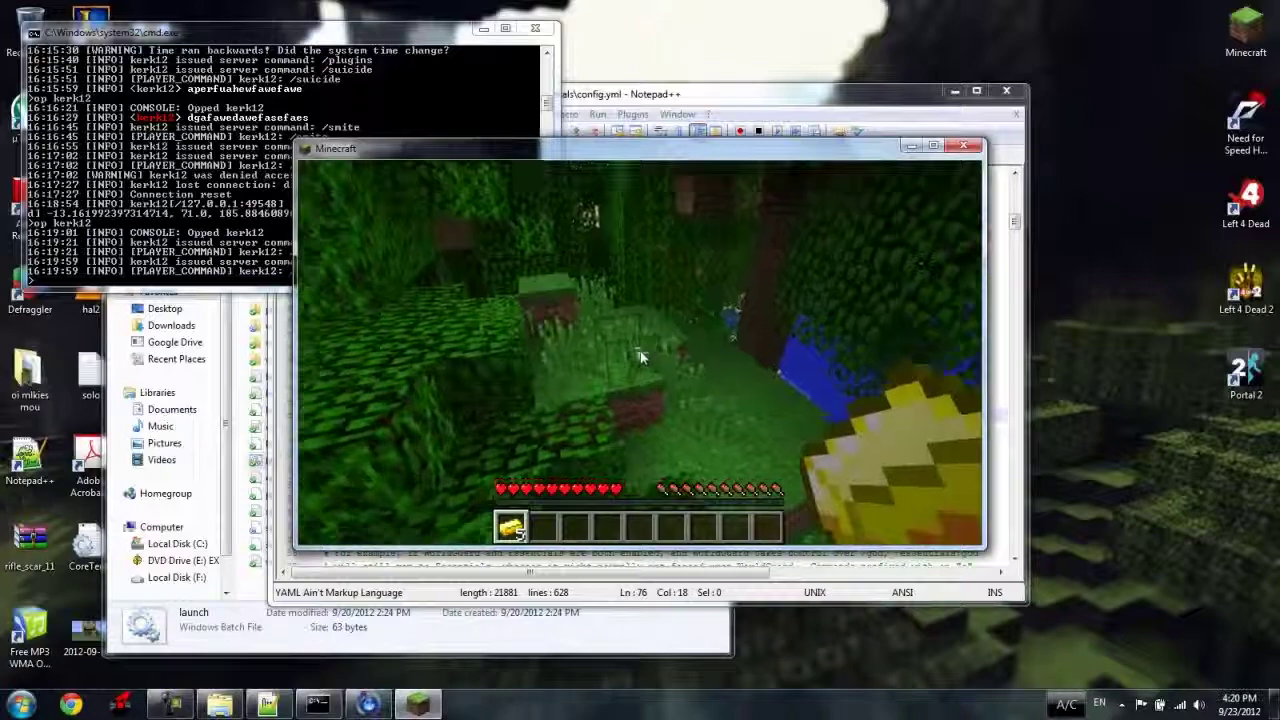
Close Minecraft and bring up the server console log showing the player's disconnection.
{"action": "key", "text": "alt+F4"}
{"action": "left_click", "coordinate": [519, 268]}
{"action": "scroll", "coordinate": [521, 293], "scroll_direction": "down", "scroll_amount": 3}
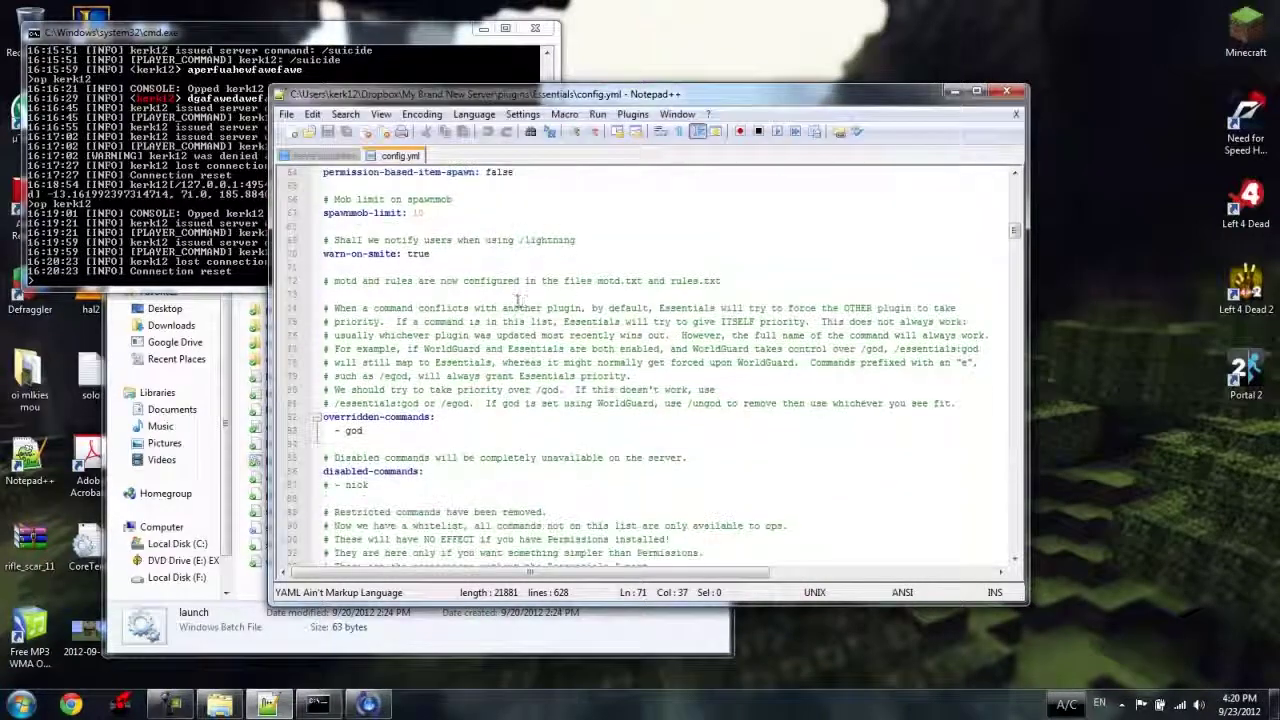
{"action": "left_click", "coordinate": [245, 205]}
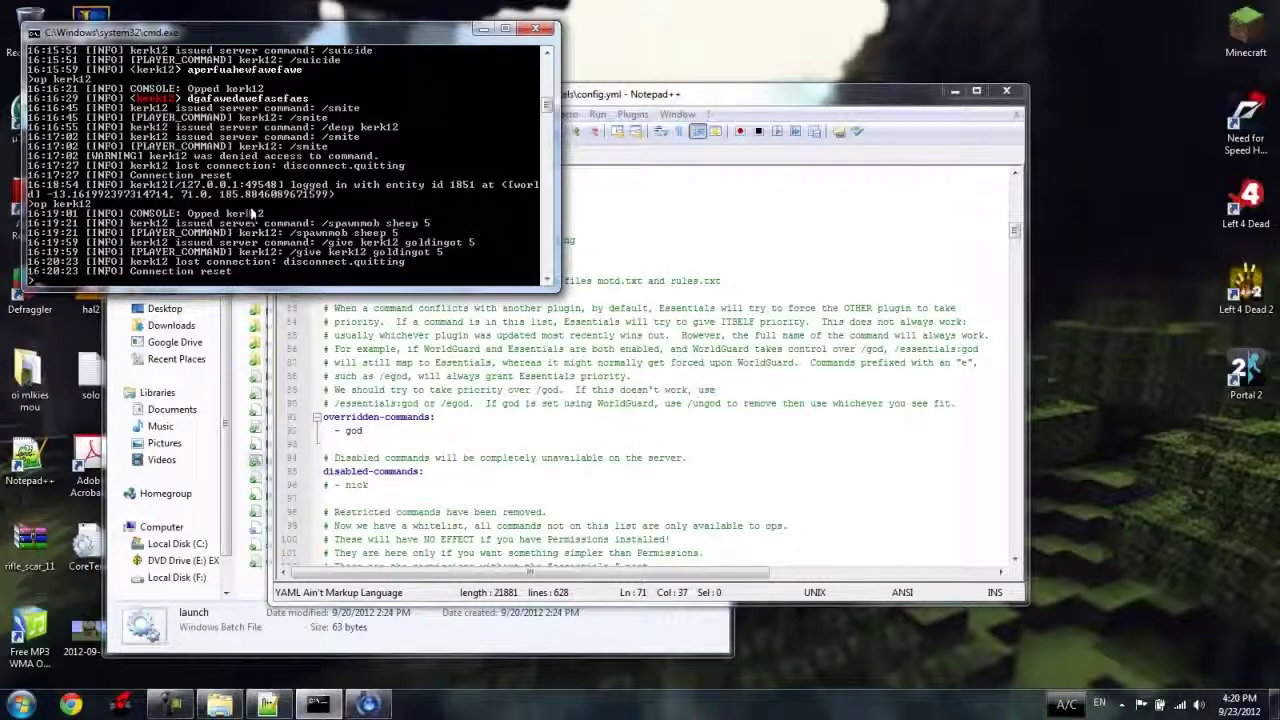
{"action": "key", "text": "Return"}
{"action": "key", "text": "Return"}
{"action": "key", "text": "Return"}
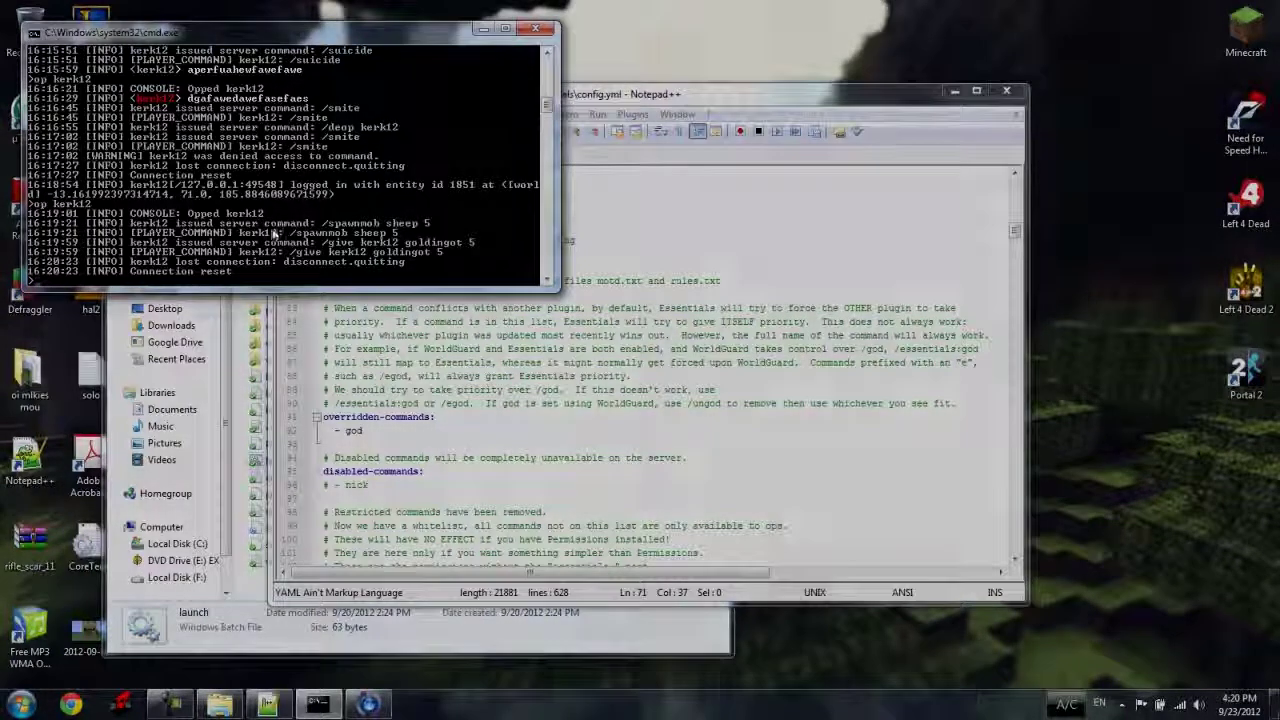